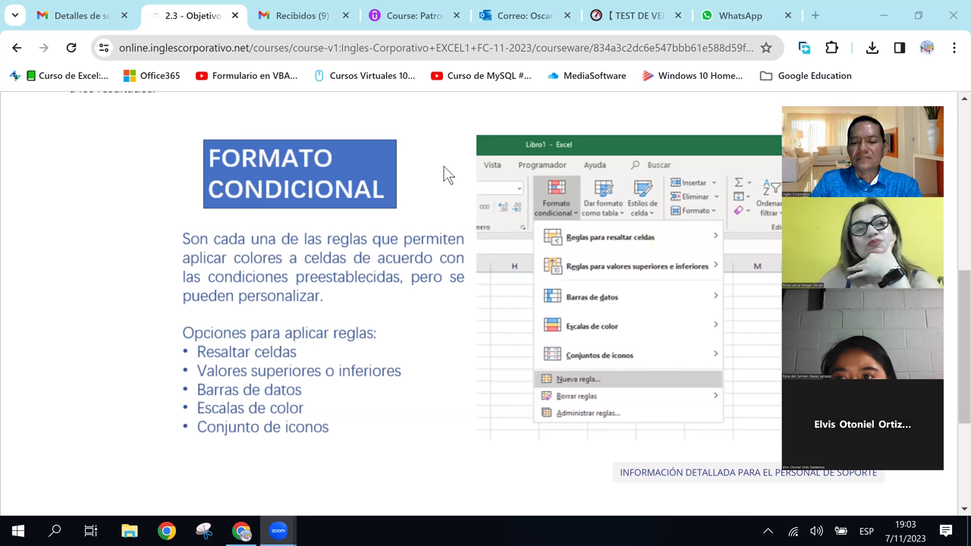
# Step: Launch Excel by searching for 'excel' in Windows Search
pyautogui.scroll(1, 448, 176)
pyautogui.scroll(1, 447, 176)
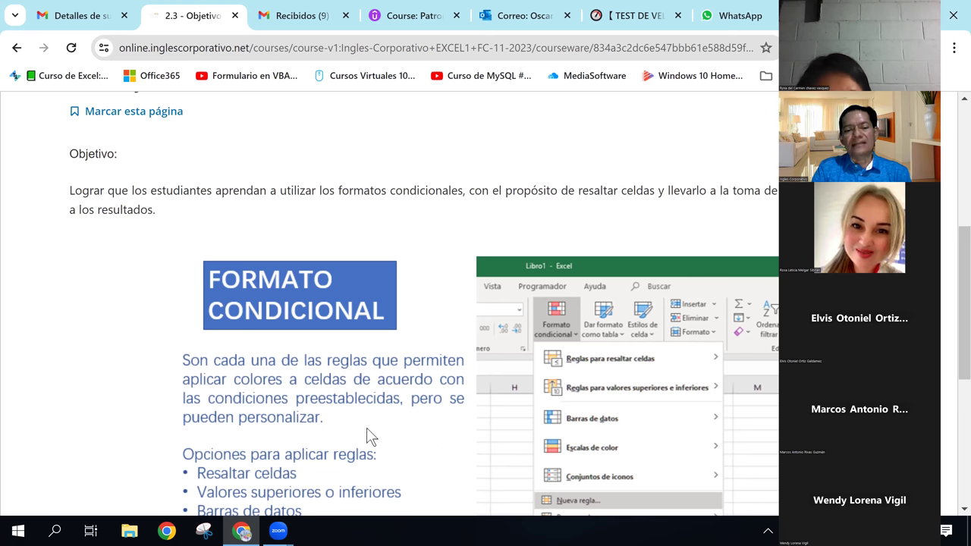
pyautogui.scroll(-2, 381, 427)
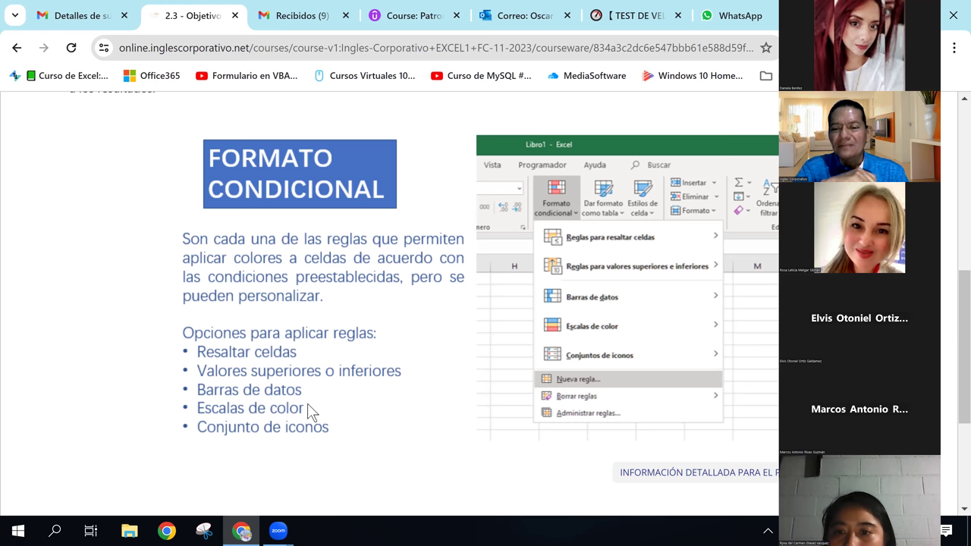
pyautogui.scroll(-1, 309, 411)
pyautogui.scroll(2, 308, 412)
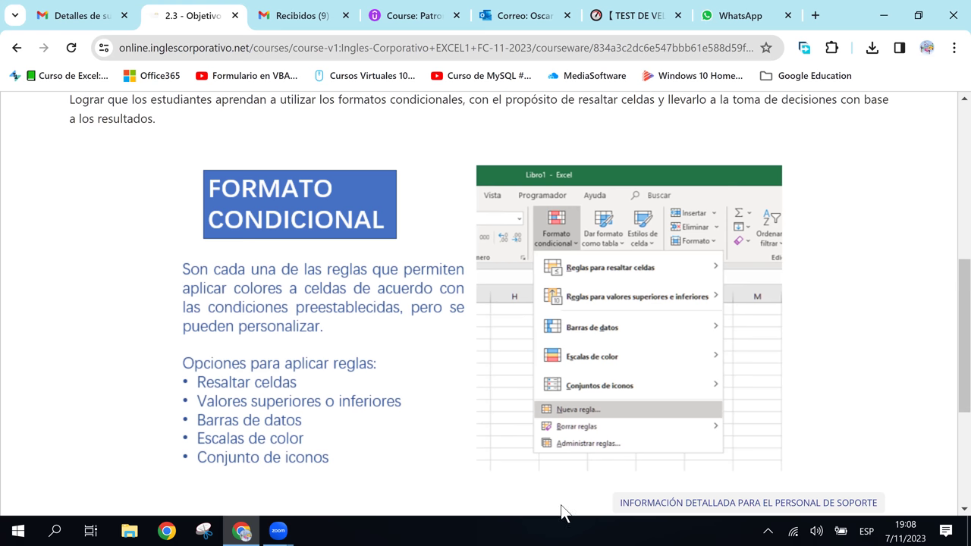
pyautogui.click(60, 532)
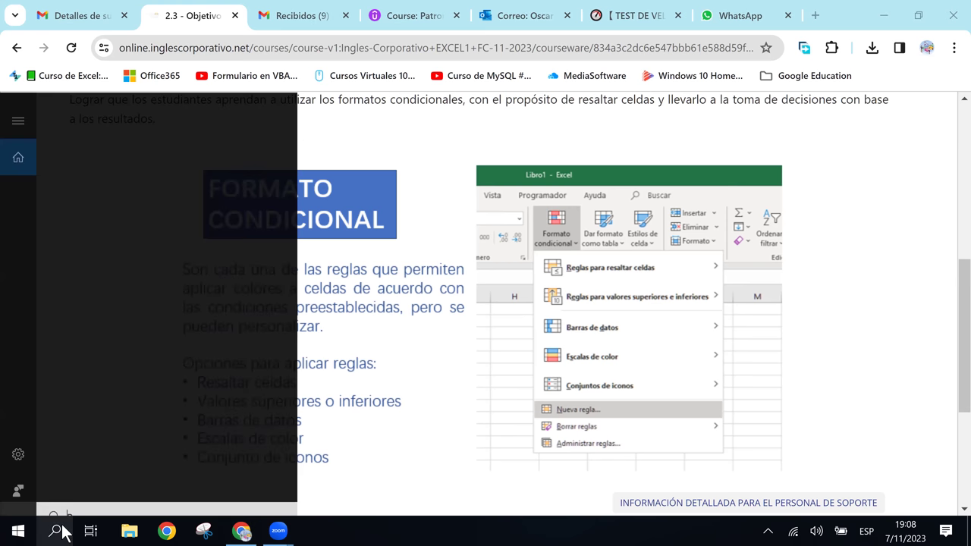
pyautogui.write('excel')
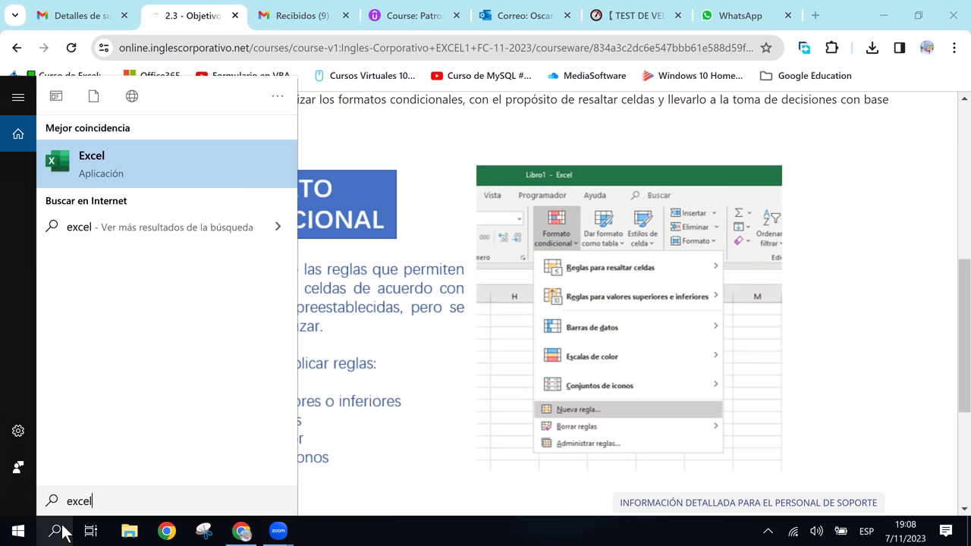
pyautogui.press('Return')
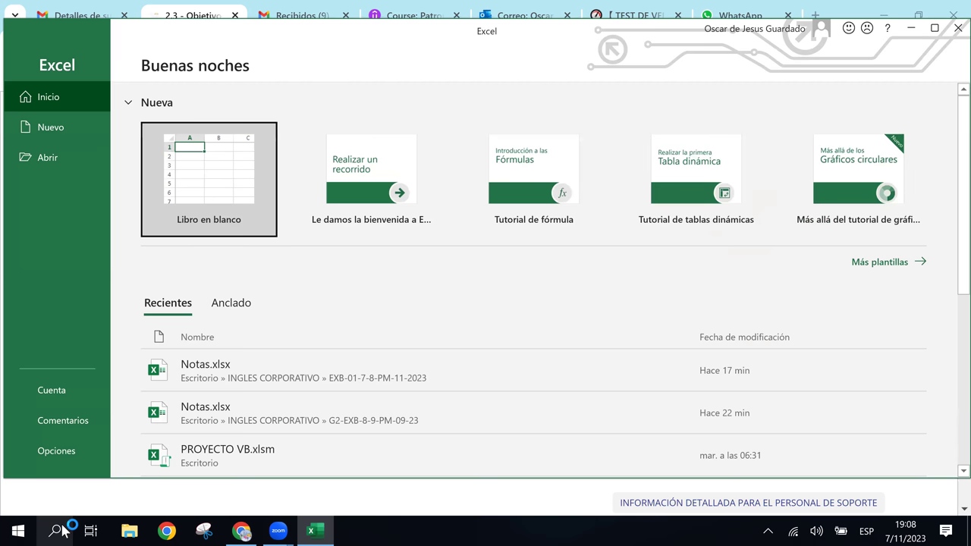
# Step: Open the recent Notas.xlsx workbook and select G4, the first PROMEDIO cell
pyautogui.click(210, 366)
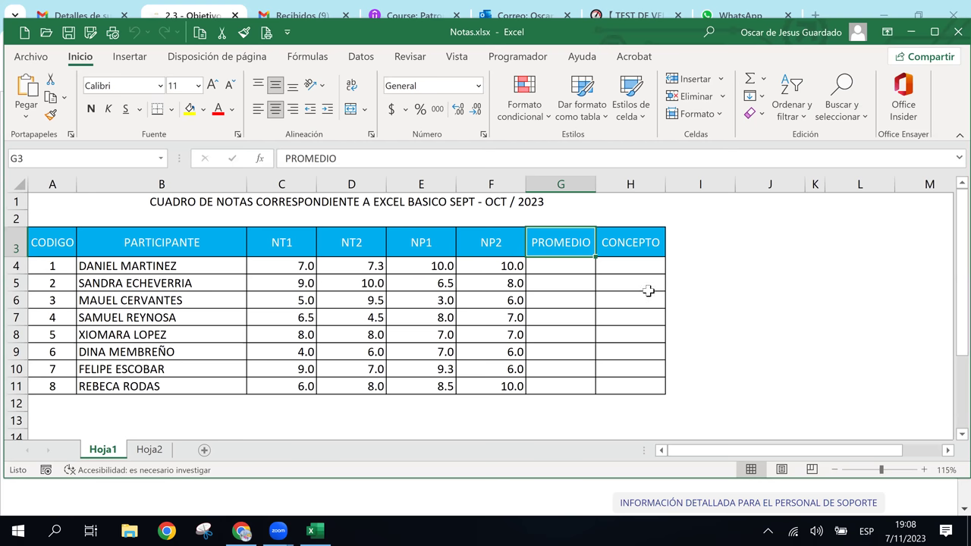
pyautogui.click(558, 282)
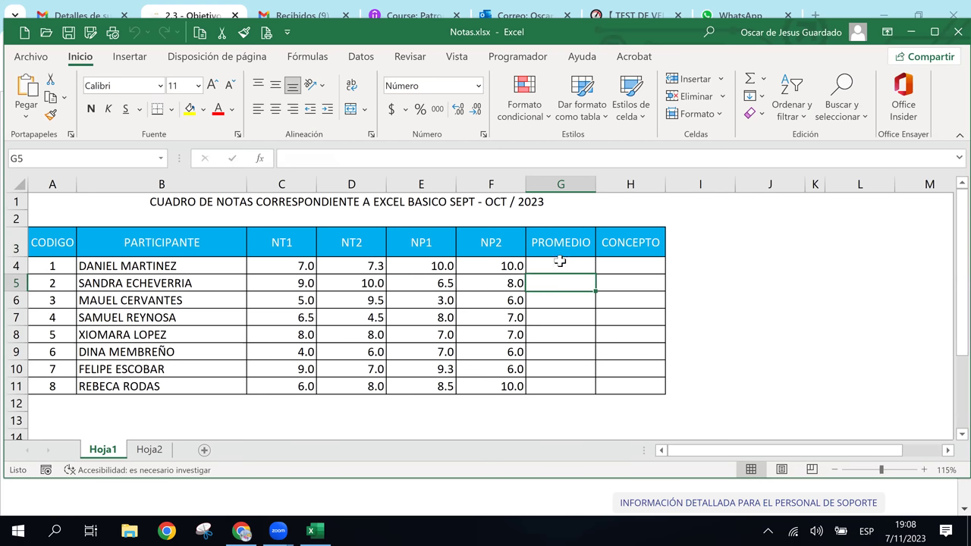
pyautogui.click(560, 261)
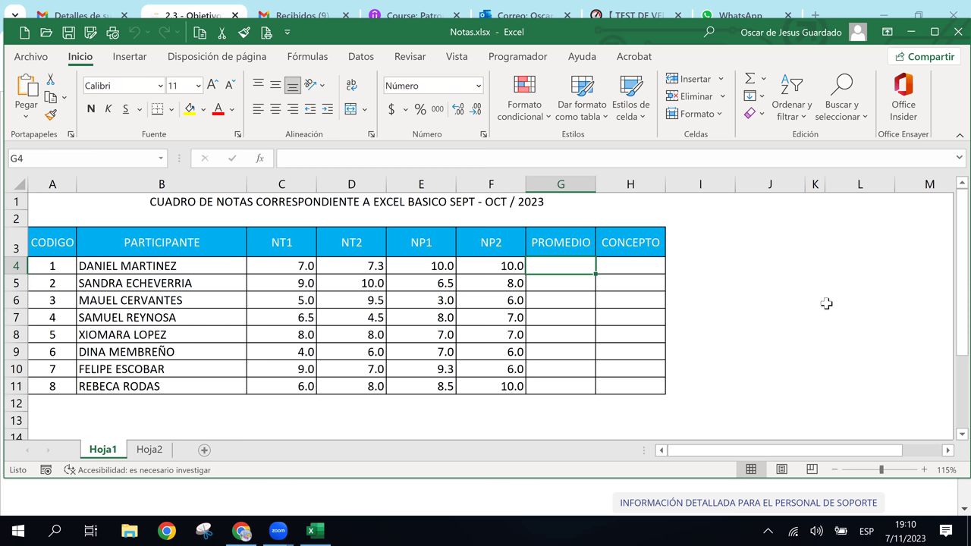
# Step: Enter =(C4+D4+E4+F4)/4 in G4 to average the four grades, giving 8.6
pyautogui.write('=')
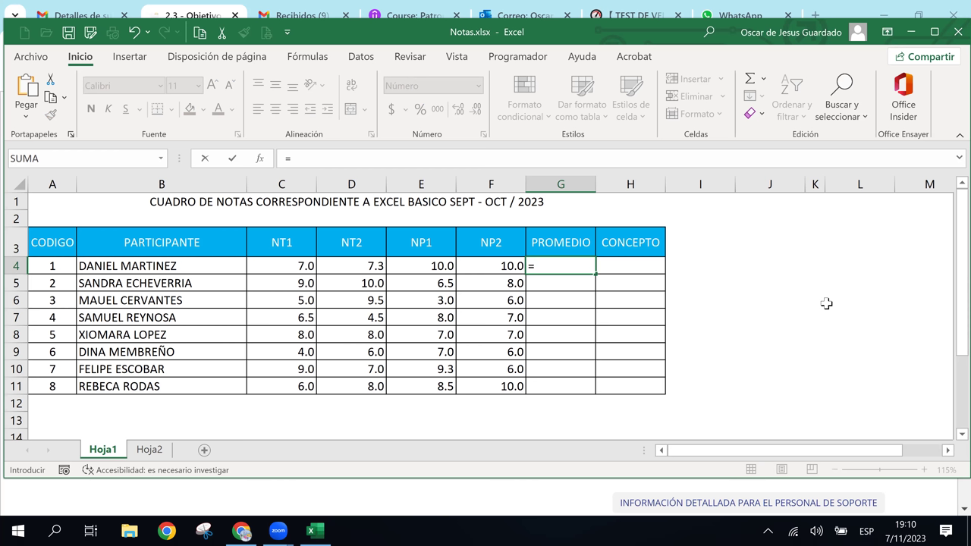
pyautogui.write('(')
pyautogui.press('Left')
pyautogui.press('Left')
pyautogui.press('Left')
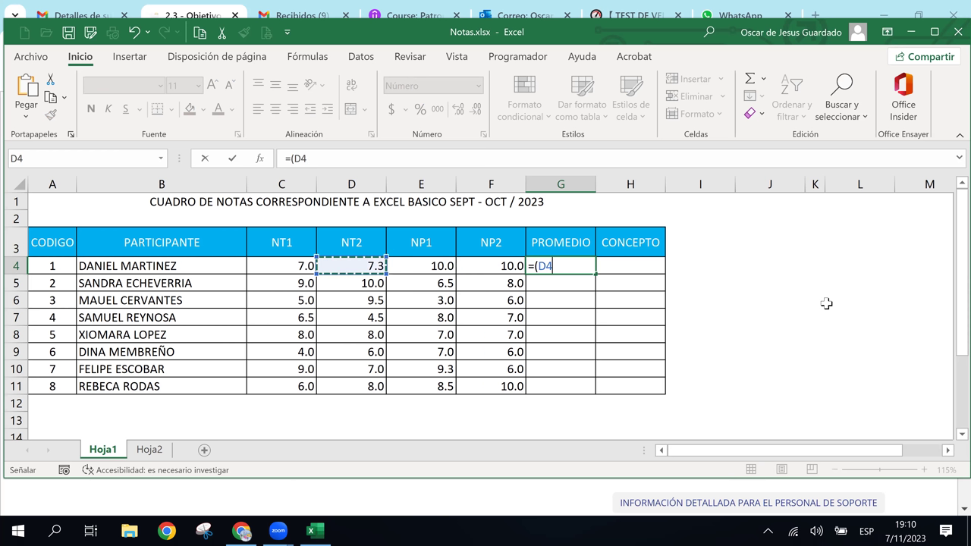
pyautogui.press('Left')
pyautogui.write('+')
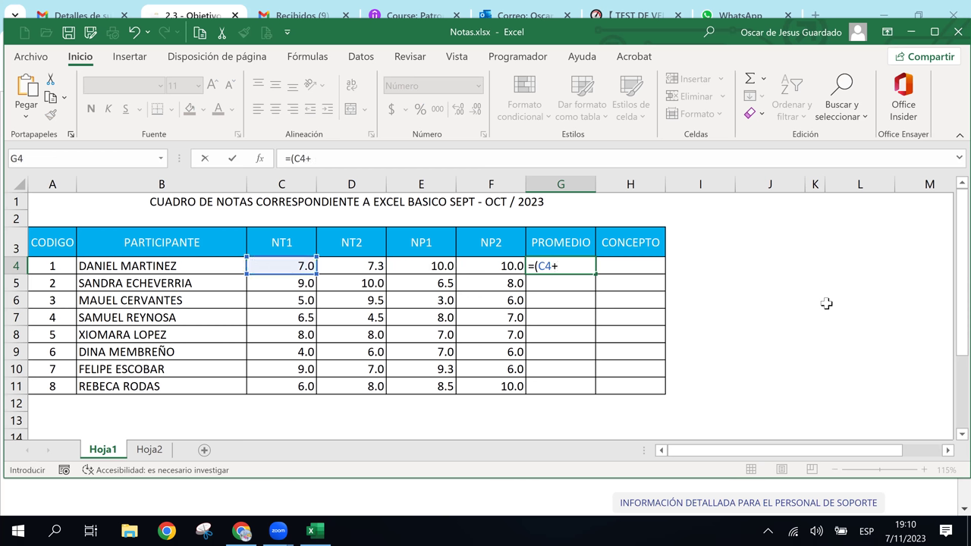
pyautogui.press('Left')
pyautogui.press('Left')
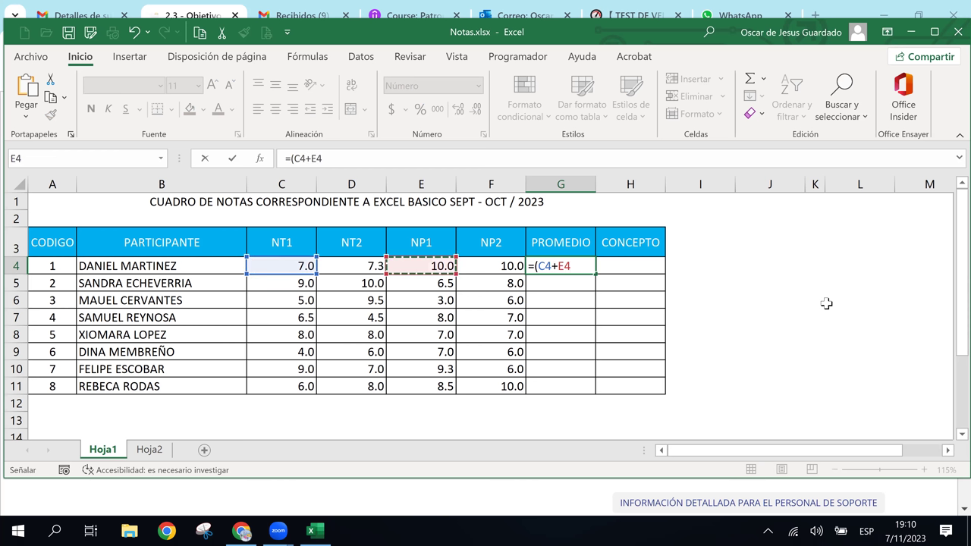
pyautogui.press('Left')
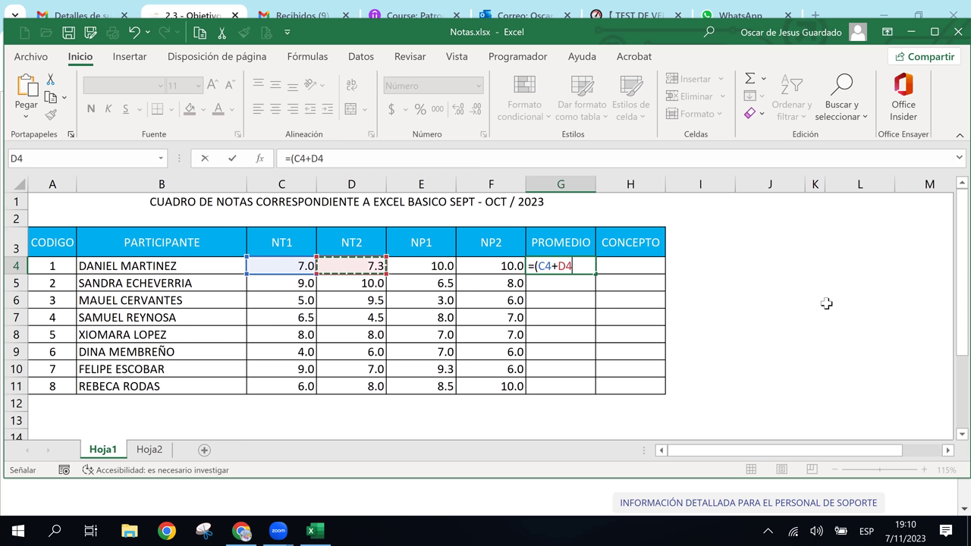
pyautogui.write('+')
pyautogui.press('Left')
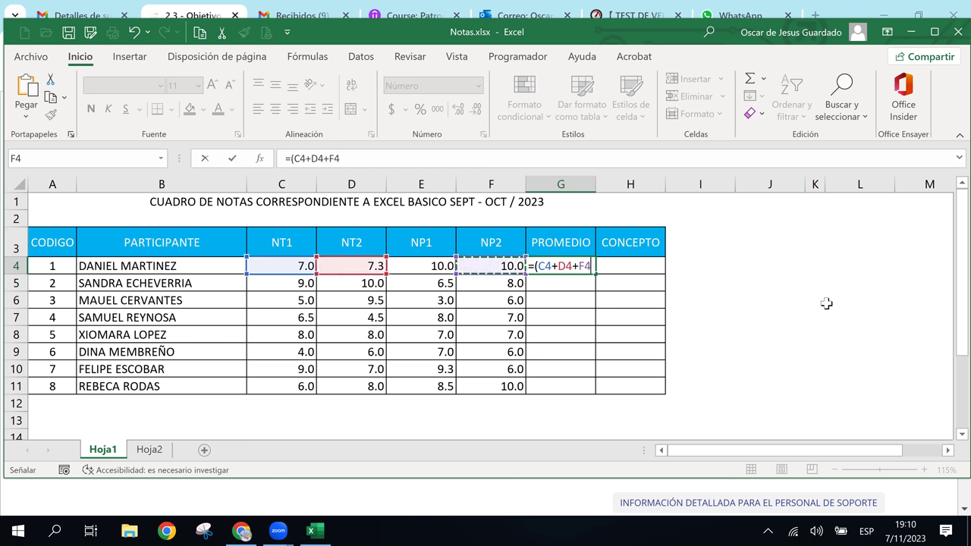
pyautogui.press('Left')
pyautogui.write('+')
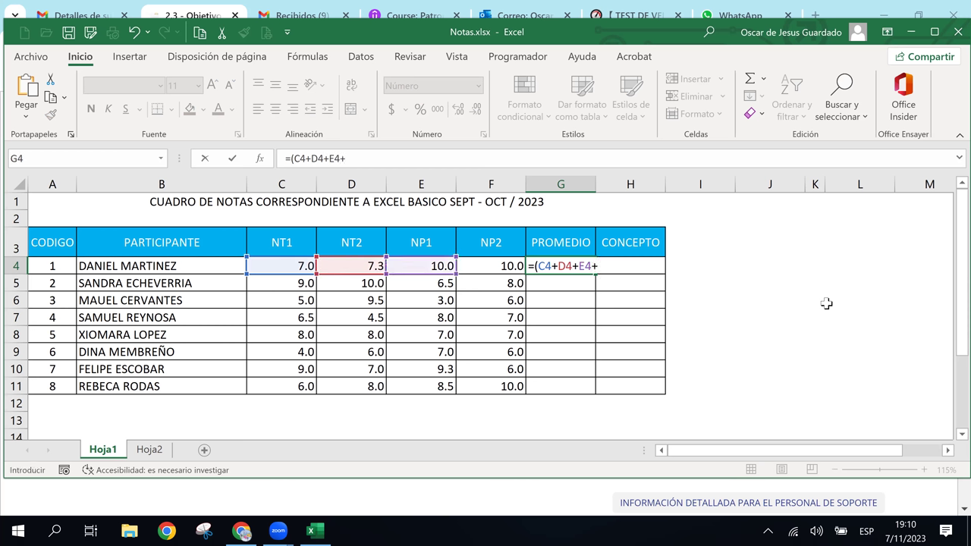
pyautogui.press('Left')
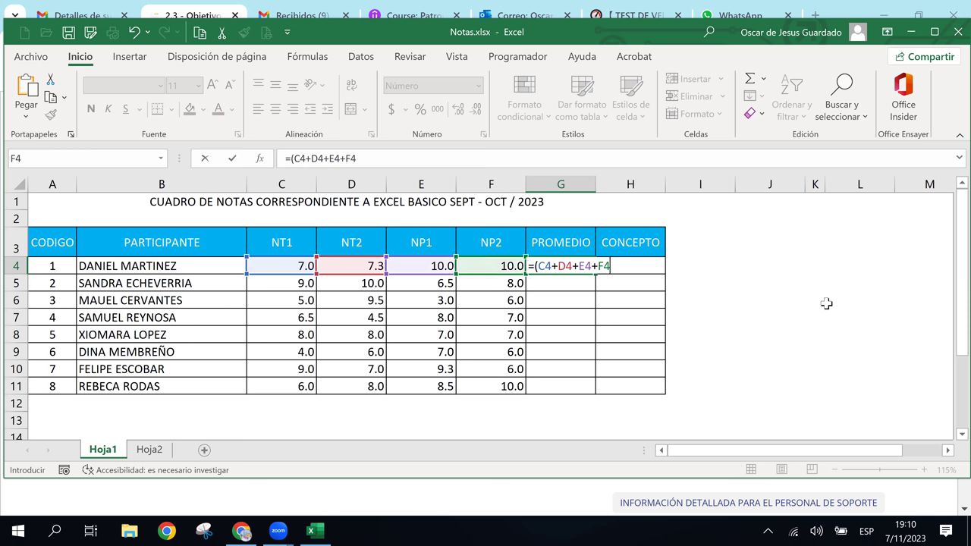
pyautogui.write(')')
pyautogui.write('4')
pyautogui.press('Return')
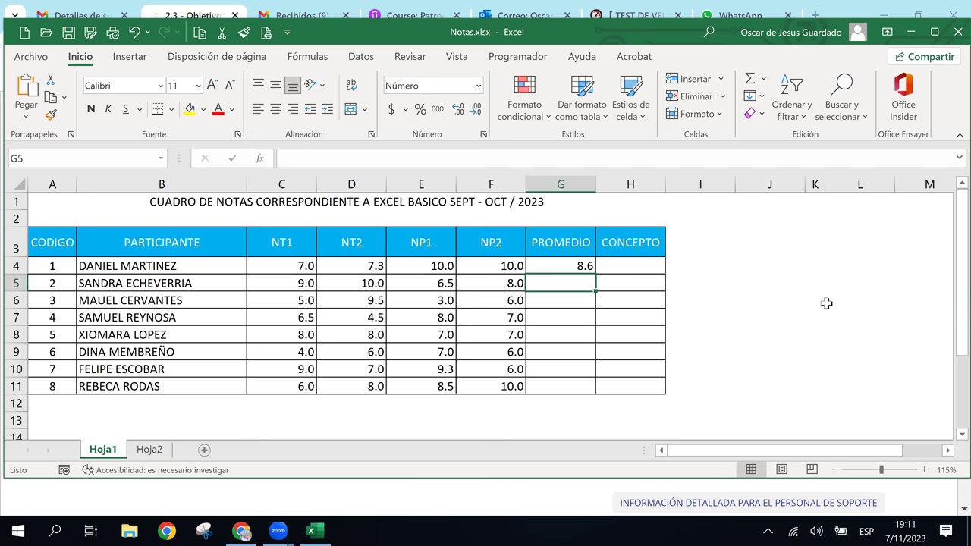
pyautogui.press('Up')
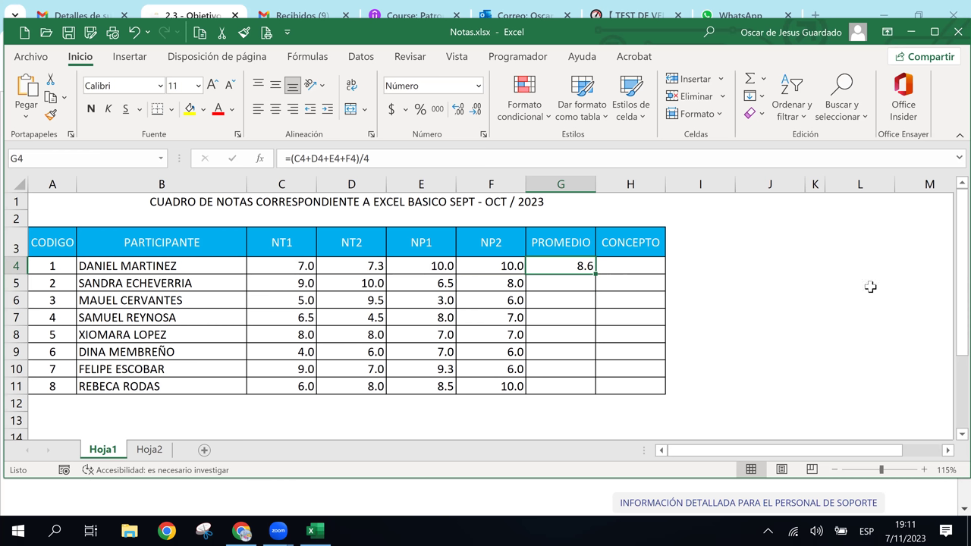
# Step: Copy G4's average formula down to G11 and cancel an accidental edit to G4
pyautogui.doubleClick(598, 274)
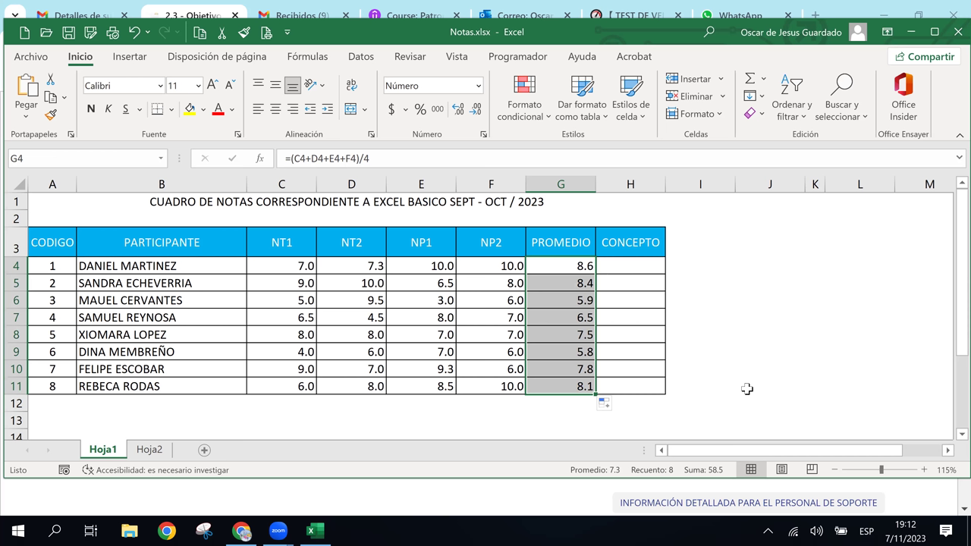
pyautogui.click(828, 328)
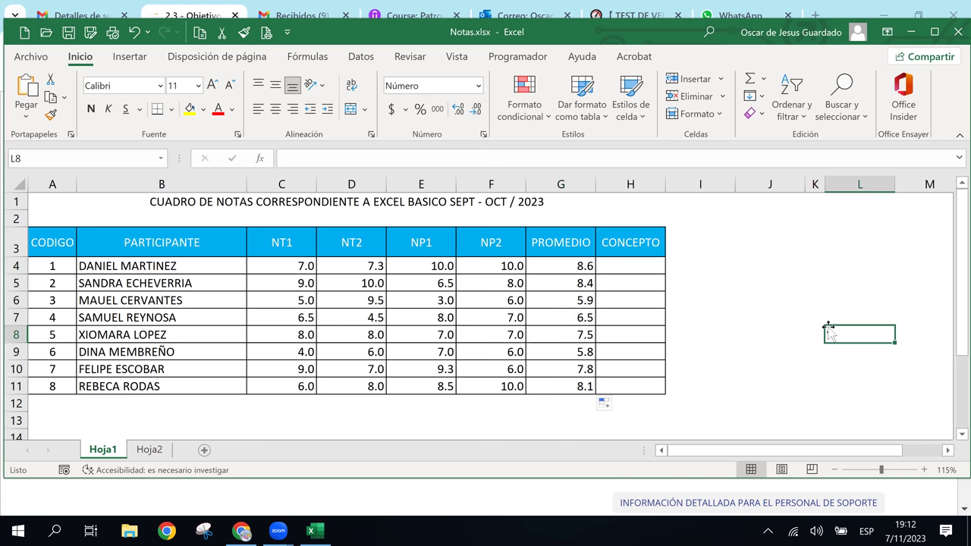
pyautogui.doubleClick(580, 266)
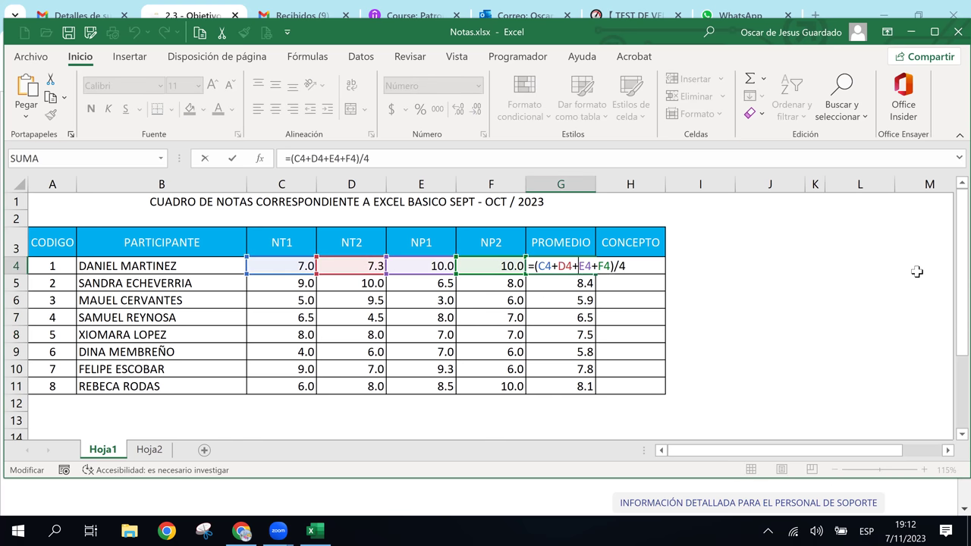
pyautogui.click(717, 332)
pyautogui.press('Escape')
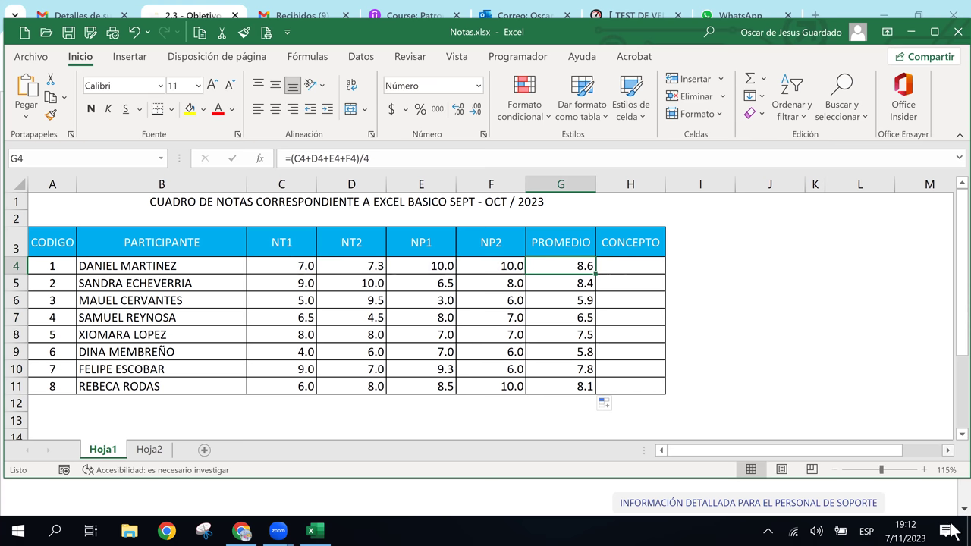
# Step: Zoom the sheet to 130% and open G4's formula for review
pyautogui.click(925, 471)
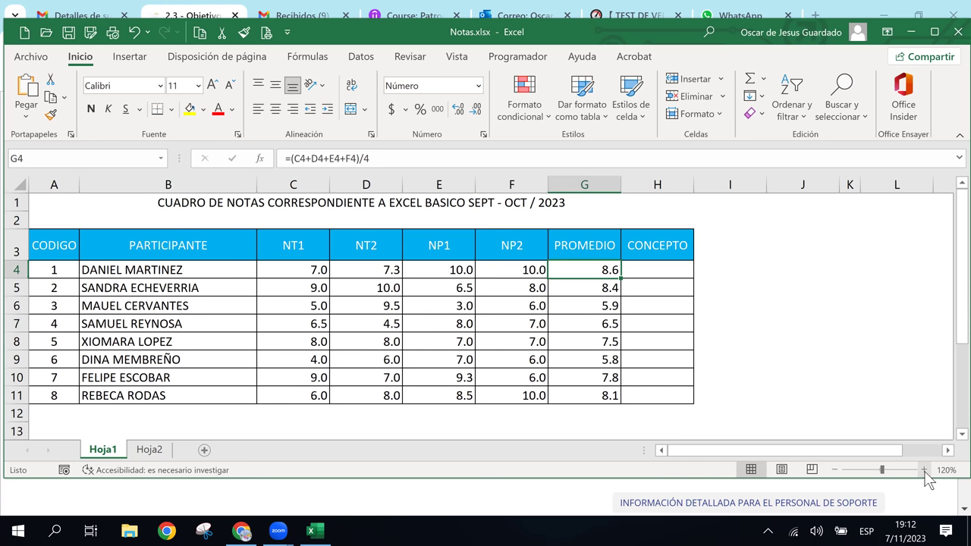
pyautogui.click(925, 471)
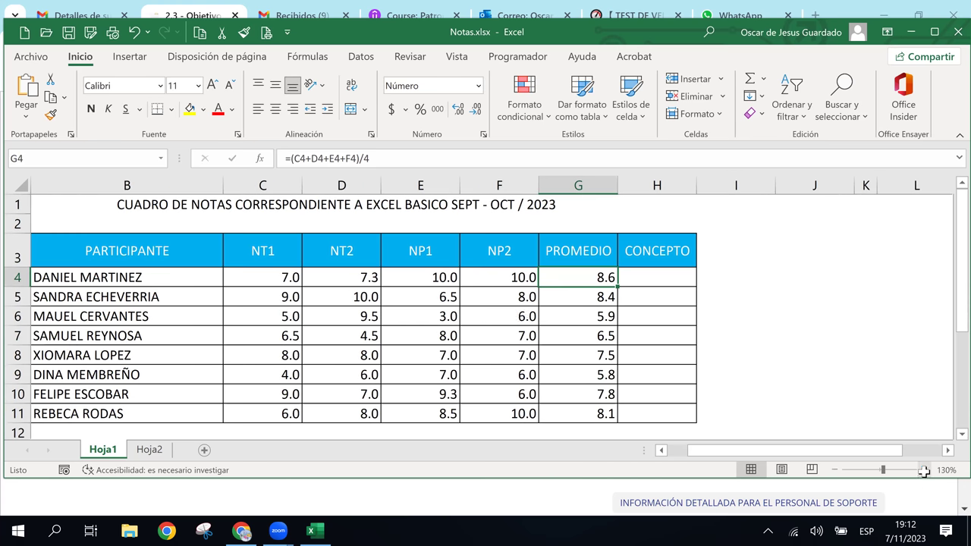
pyautogui.doubleClick(591, 278)
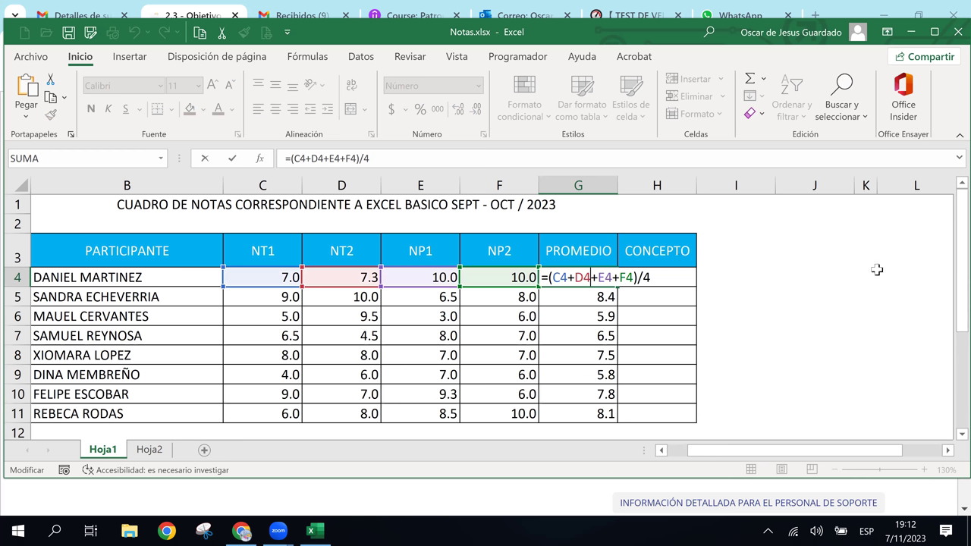
pyautogui.click(668, 278)
# Step: Commit G4's formula unchanged and step along the table headers from NT2 to CODIGO
pyautogui.hotkey('ctrl', 'Return')
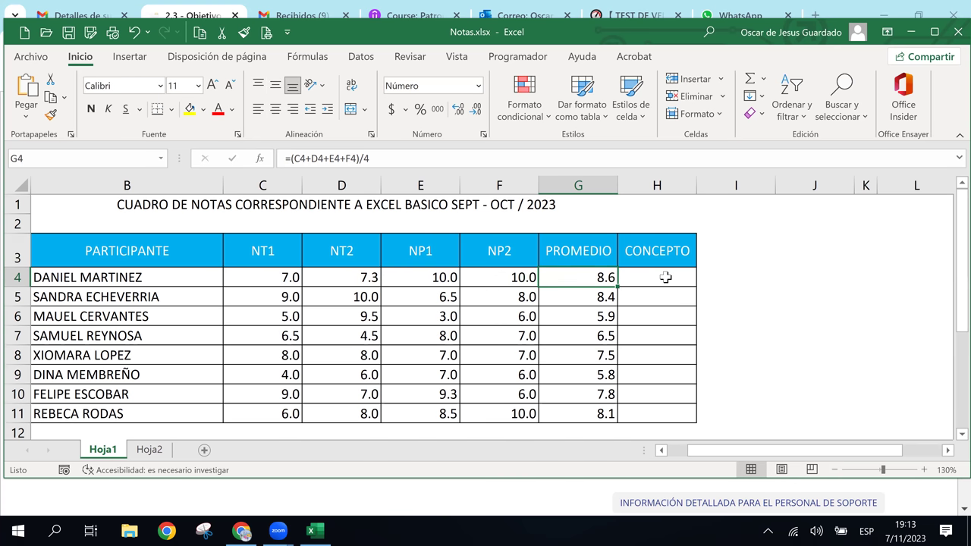
pyautogui.press('Left')
pyautogui.press('Left')
pyautogui.press('Left')
pyautogui.press('Up')
pyautogui.press('Left')
pyautogui.press('Left')
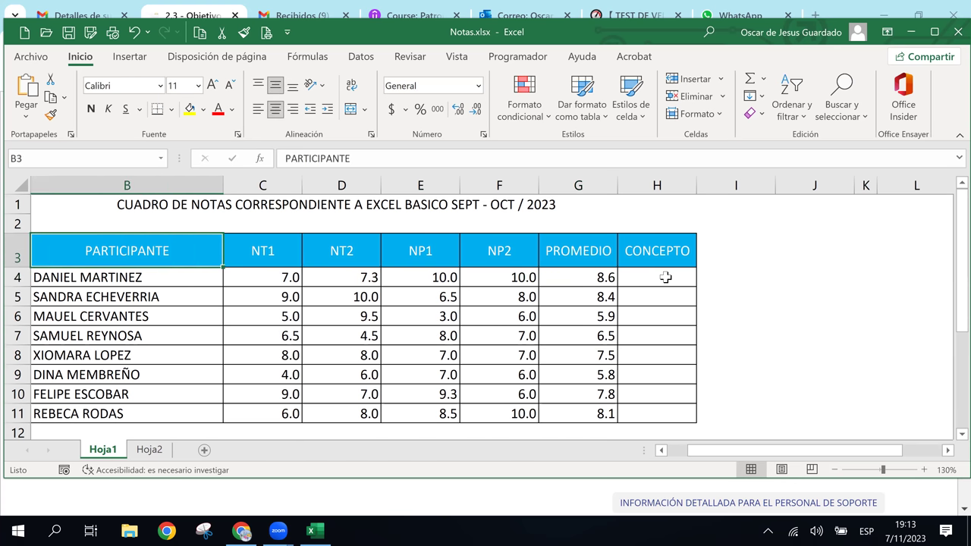
pyautogui.press('Left')
pyautogui.press('Right')
pyautogui.press('Right')
pyautogui.press('Right')
pyautogui.press('Right')
pyautogui.press('Right')
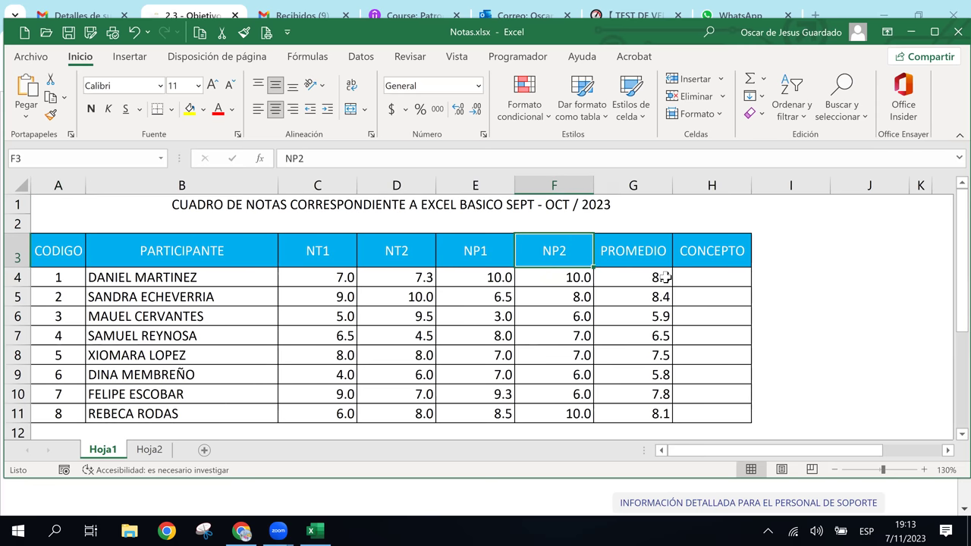
pyautogui.press('Right')
pyautogui.press('Right')
pyautogui.press('Left')
pyautogui.press('Left')
pyautogui.press('Left')
pyautogui.press('Left')
pyautogui.press('Left')
pyautogui.press('Left')
pyautogui.press('Left')
pyautogui.press('Right')
pyautogui.press('Right')
pyautogui.press('Right')
pyautogui.press('Right')
pyautogui.press('Right')
pyautogui.press('Right')
pyautogui.press('Right')
pyautogui.press('Right')
pyautogui.press('Left')
pyautogui.press('Left')
# Step: Select the averages in G4:G11 and delete them
pyautogui.press('Down')
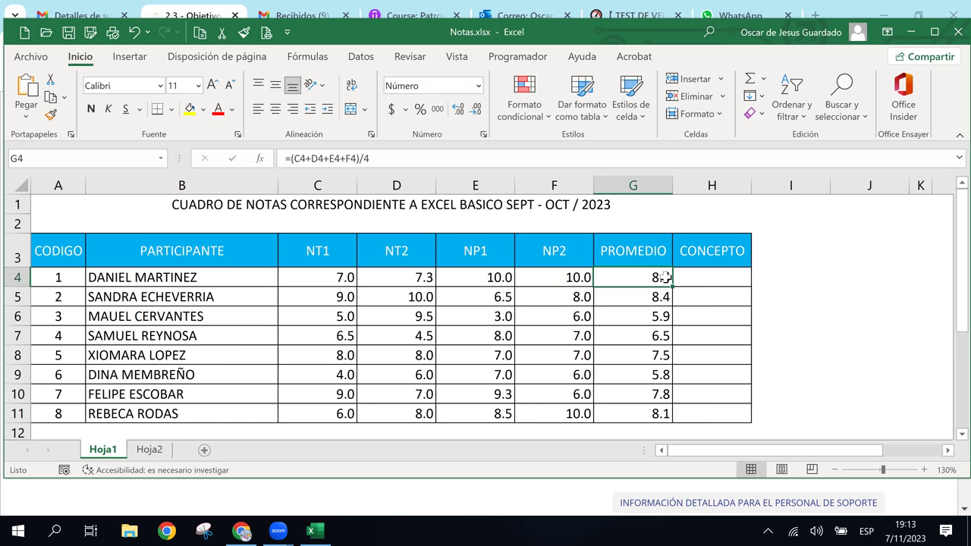
pyautogui.doubleClick(664, 278)
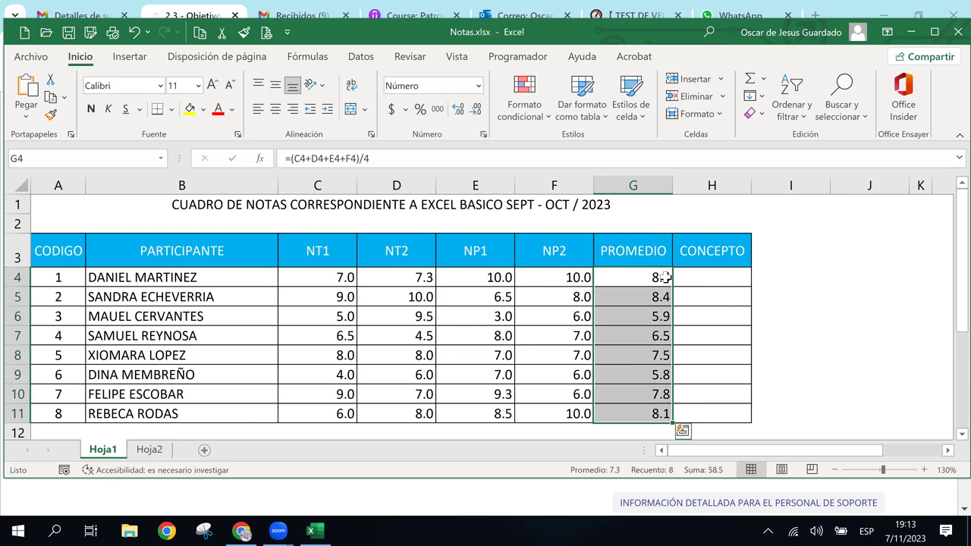
pyautogui.press('Delete')
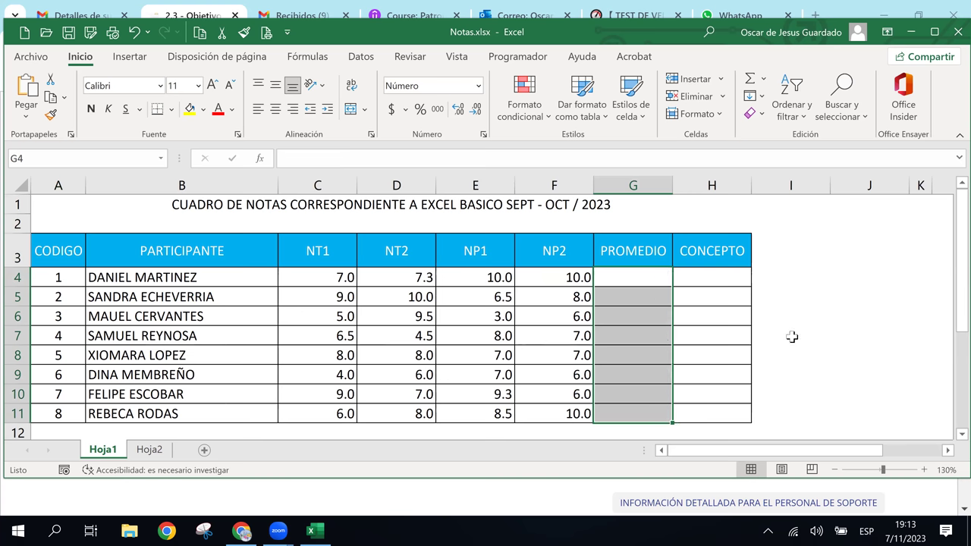
# Step: Recreate G4's average using the AutoSum Promedio function
pyautogui.click(635, 277)
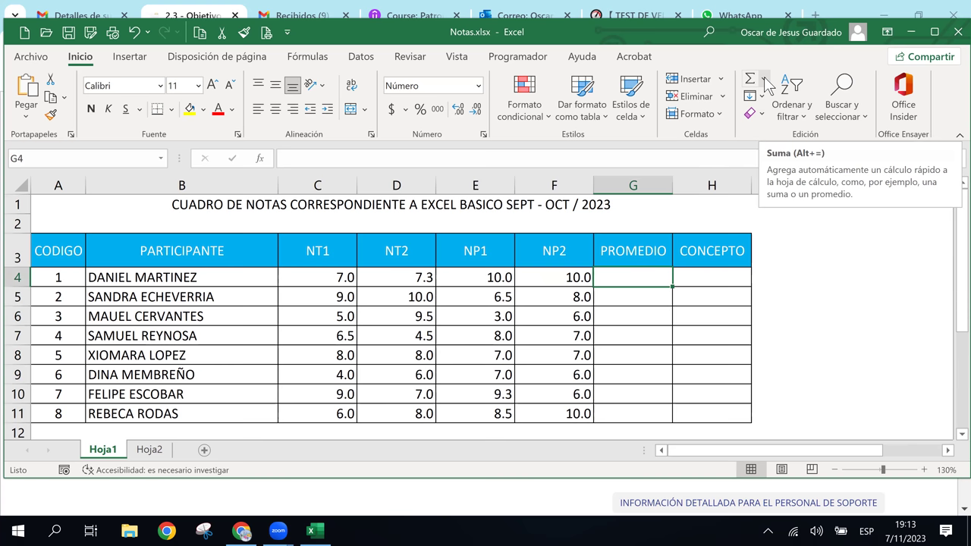
pyautogui.click(765, 81)
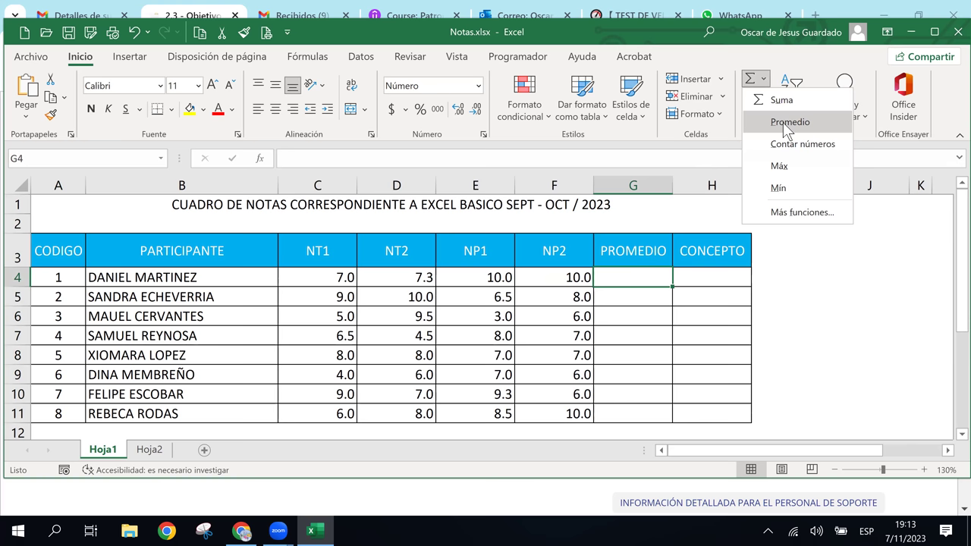
pyautogui.click(789, 122)
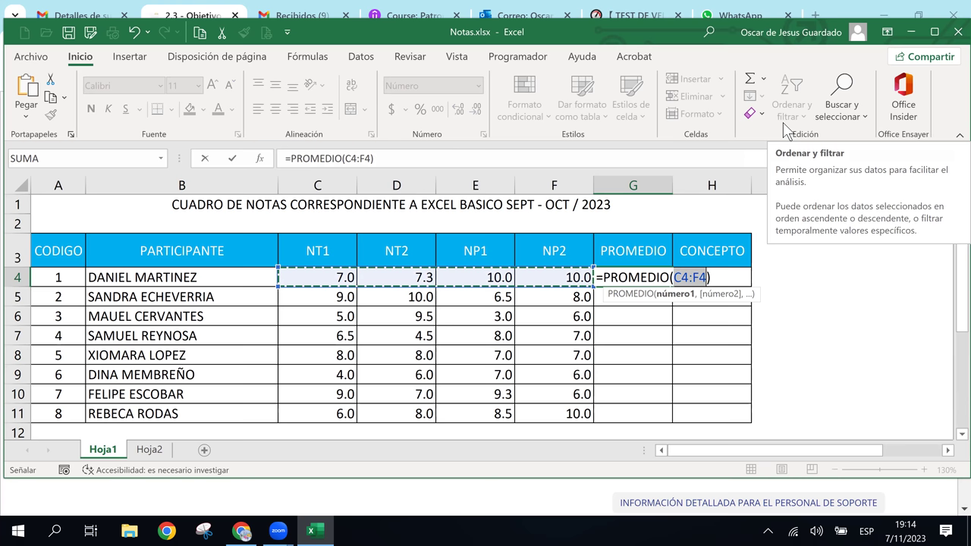
pyautogui.press('Return')
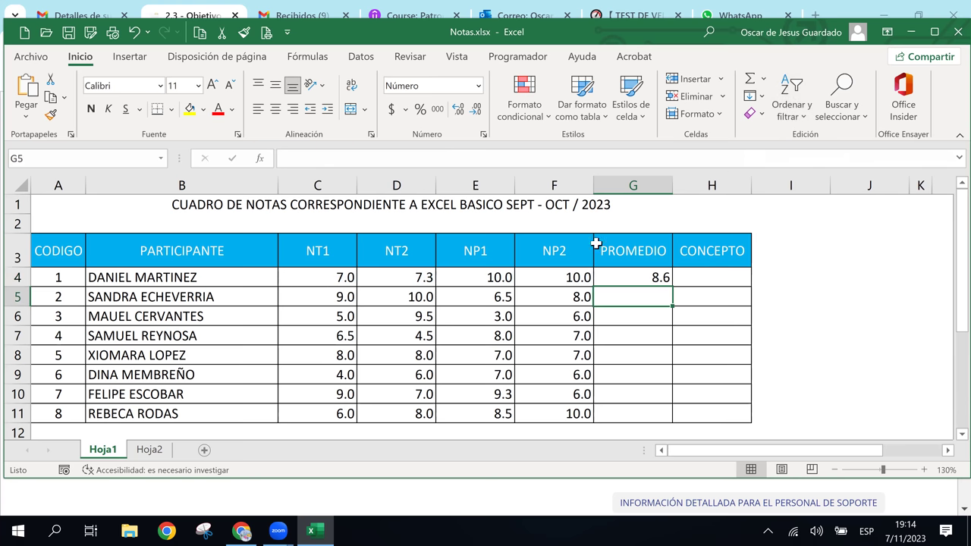
# Step: Copy G4's PROMEDIO formula down to all eight participants
pyautogui.click(660, 277)
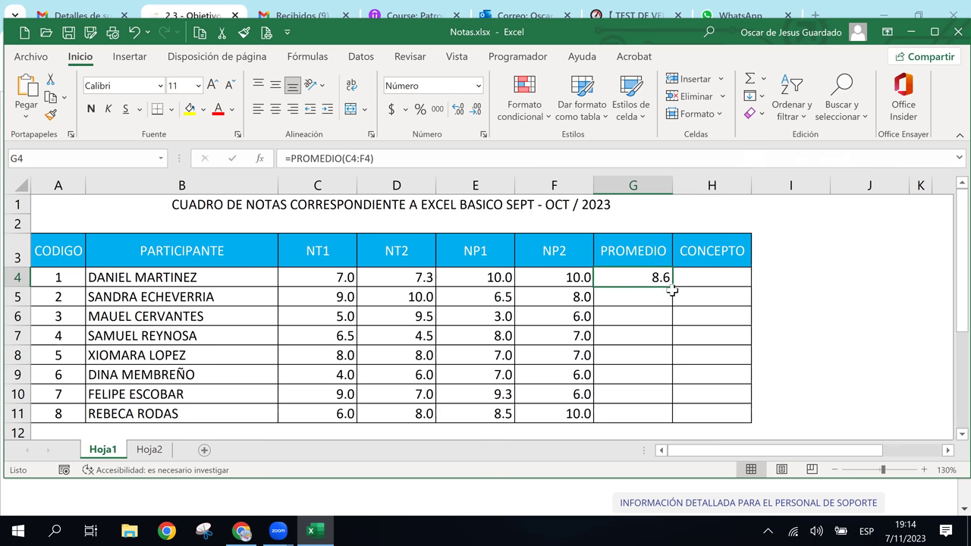
pyautogui.doubleClick(671, 287)
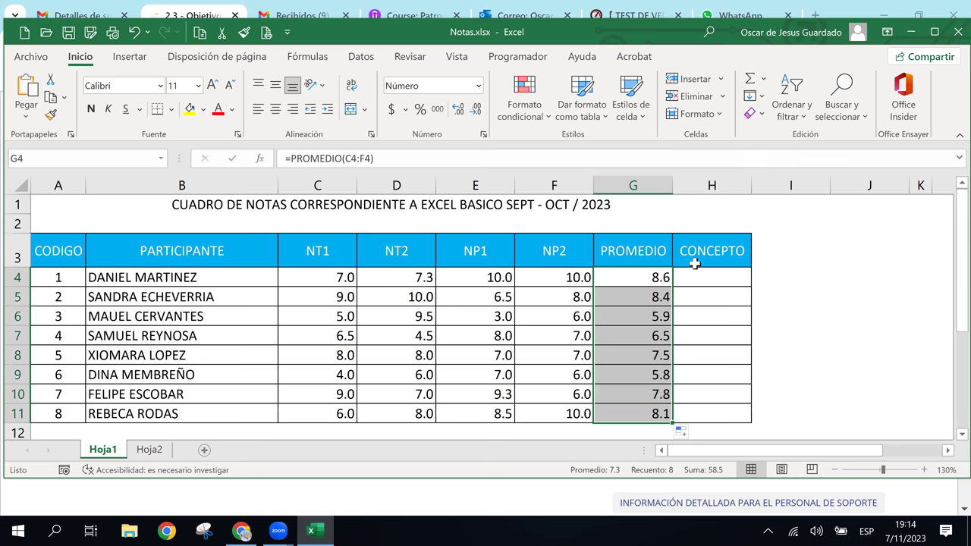
pyautogui.click(699, 273)
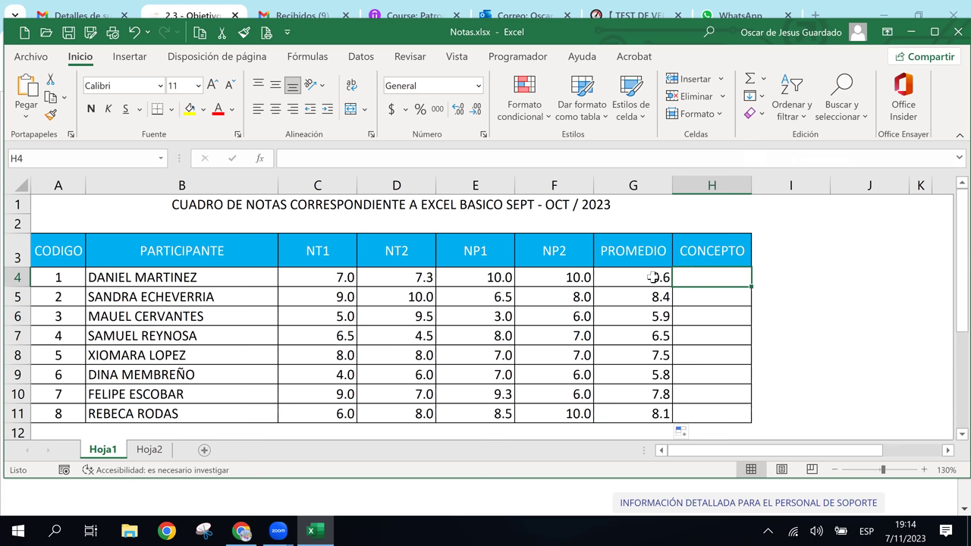
# Step: Clear the PROMEDIO results in G4:G12 and reselect G4
pyautogui.moveTo(657, 276); pyautogui.dragTo(664, 426)
pyautogui.press('Delete')
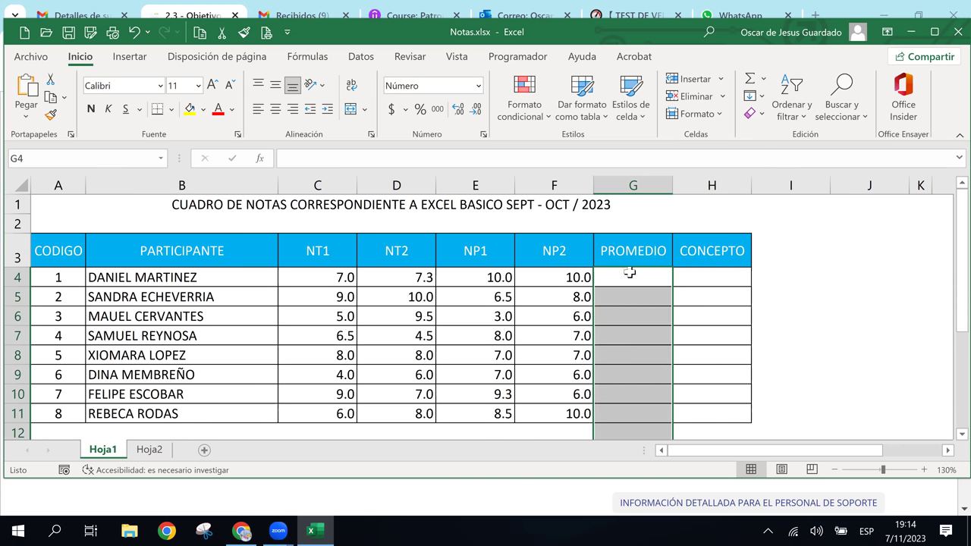
pyautogui.click(630, 278)
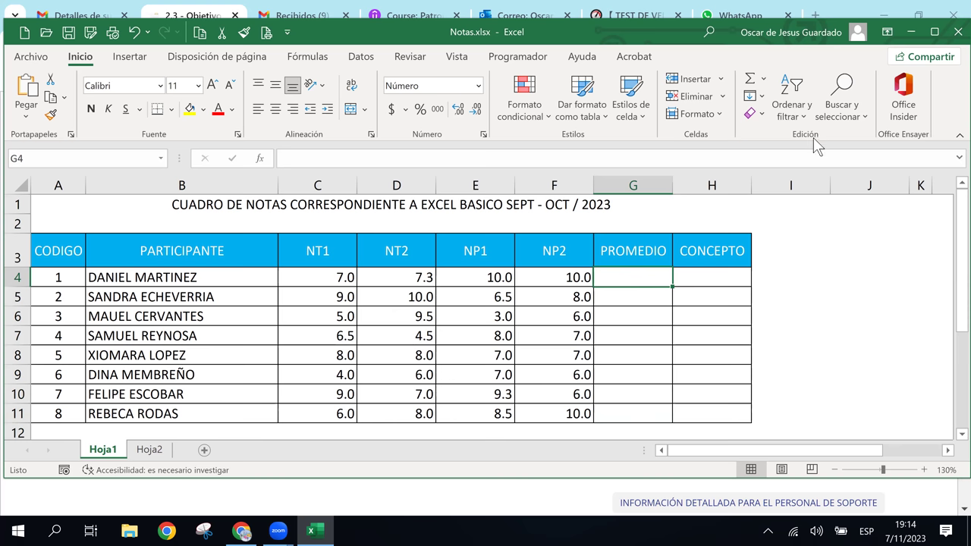
# Step: Insert =PROMEDIO(C4:F4) in G4 via AutoSum, giving 8.6
pyautogui.click(764, 80)
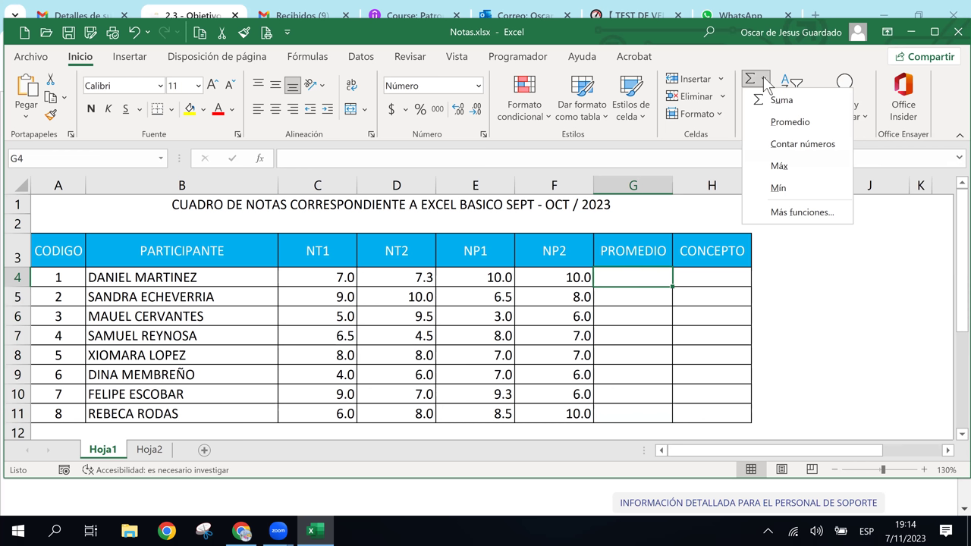
pyautogui.click(800, 124)
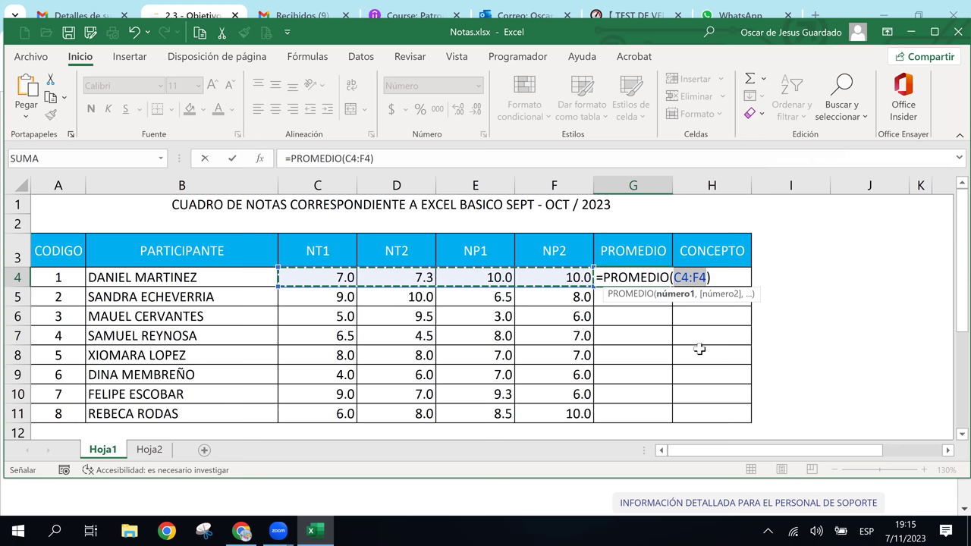
pyautogui.press('Return')
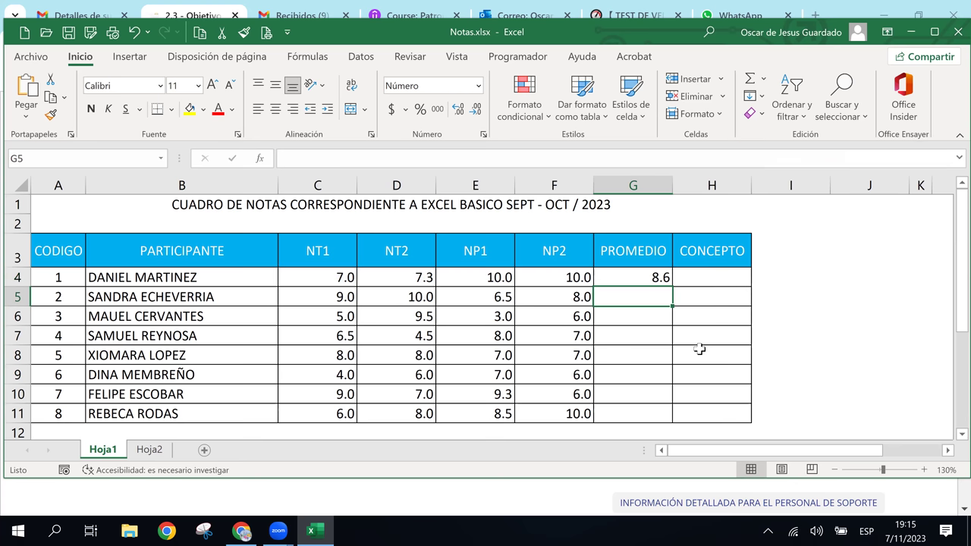
pyautogui.press('Up')
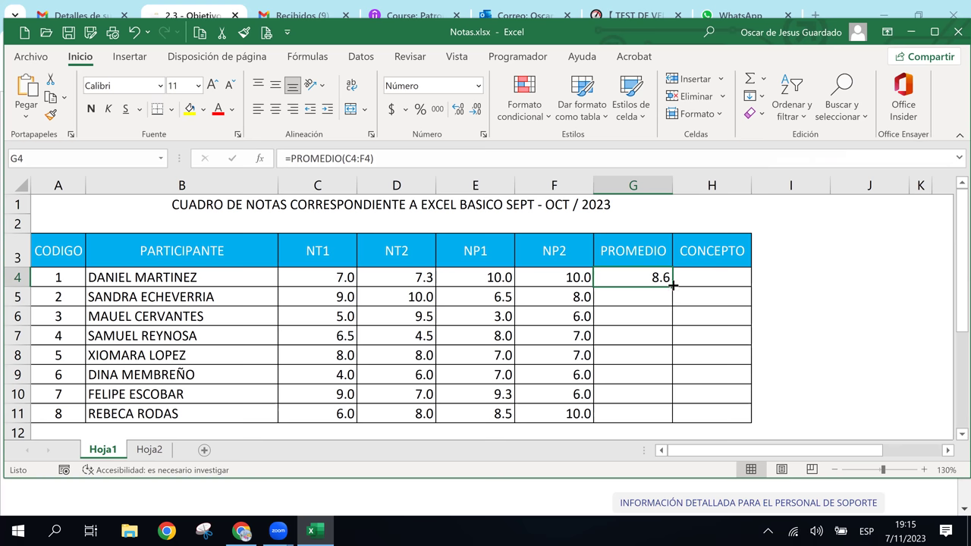
# Step: Fill G4's average down through G11 (8.6 to 8.1) and select H4 under CONCEPTO
pyautogui.doubleClick(673, 284)
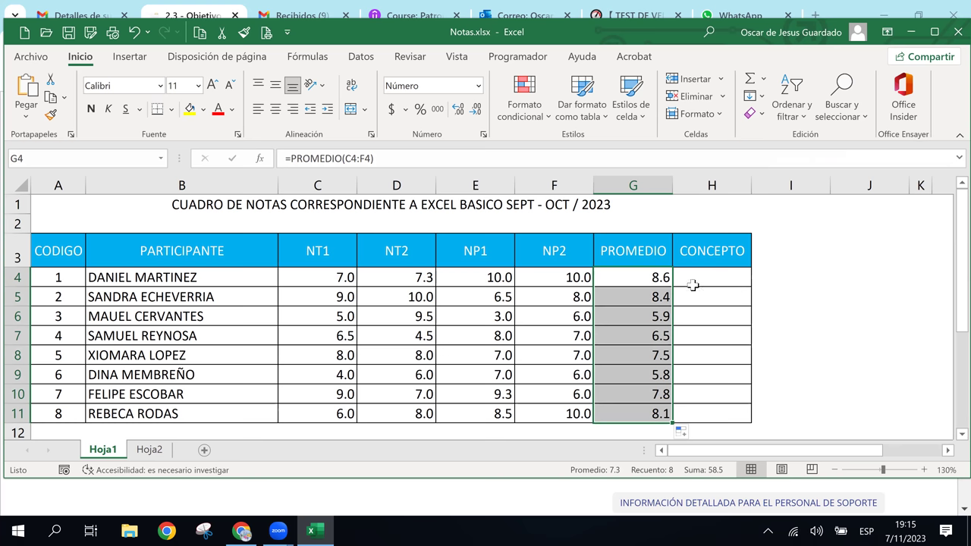
pyautogui.click(694, 284)
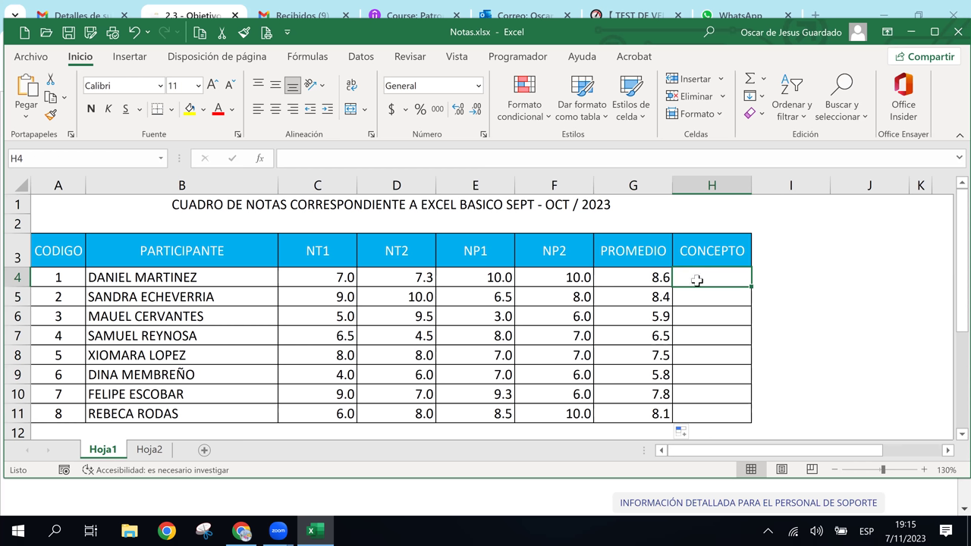
pyautogui.click(659, 280)
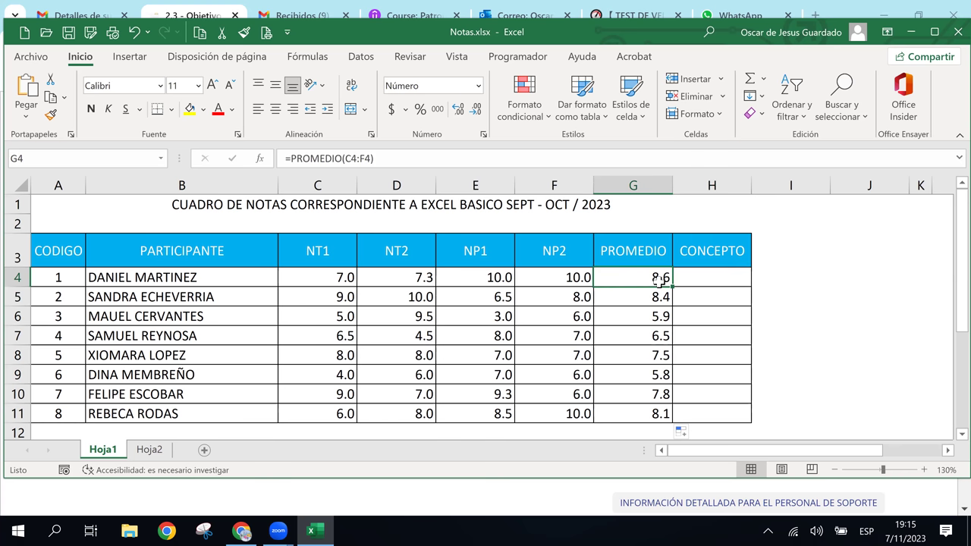
pyautogui.click(707, 285)
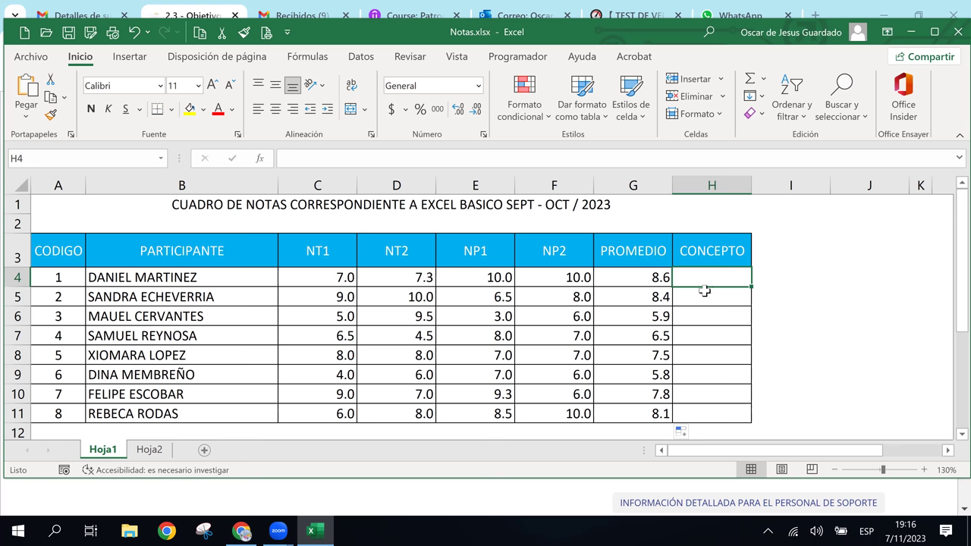
# Step: Start H4's formula as =SI(G4>=7, testing the average against 7
pyautogui.write('=')
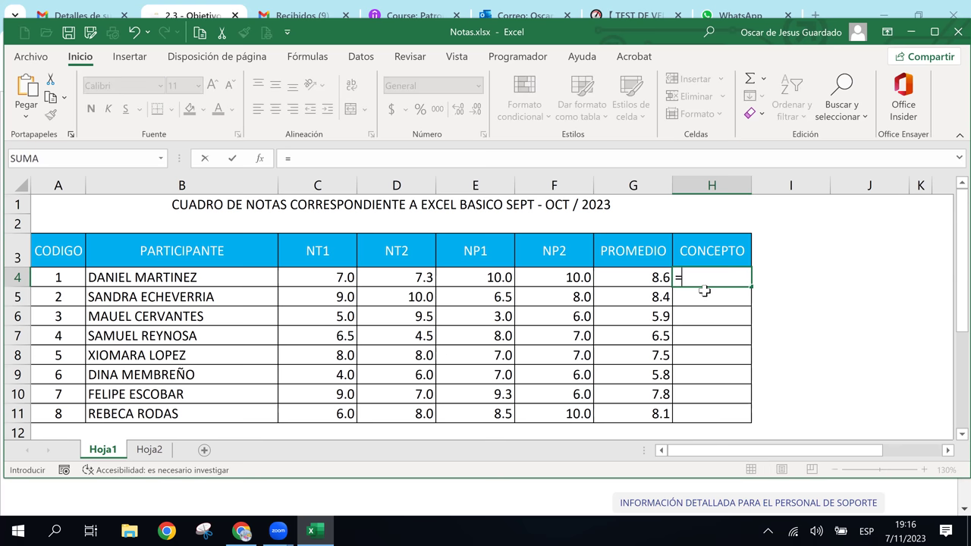
pyautogui.write('si')
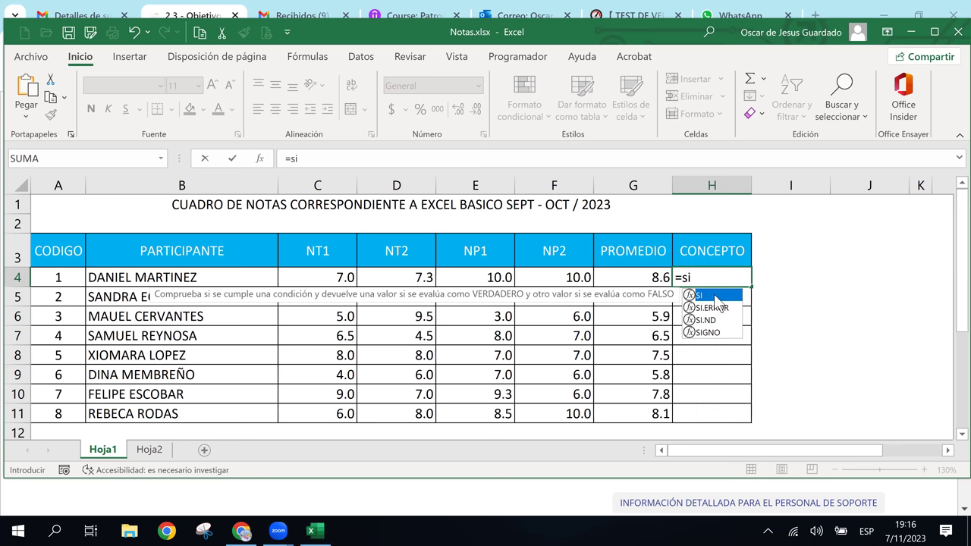
pyautogui.doubleClick(715, 296)
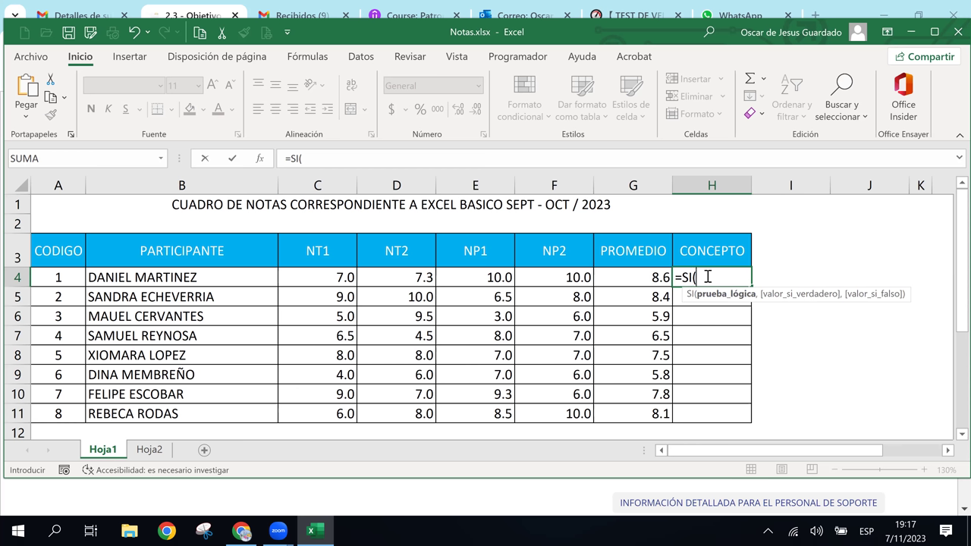
pyautogui.click(646, 278)
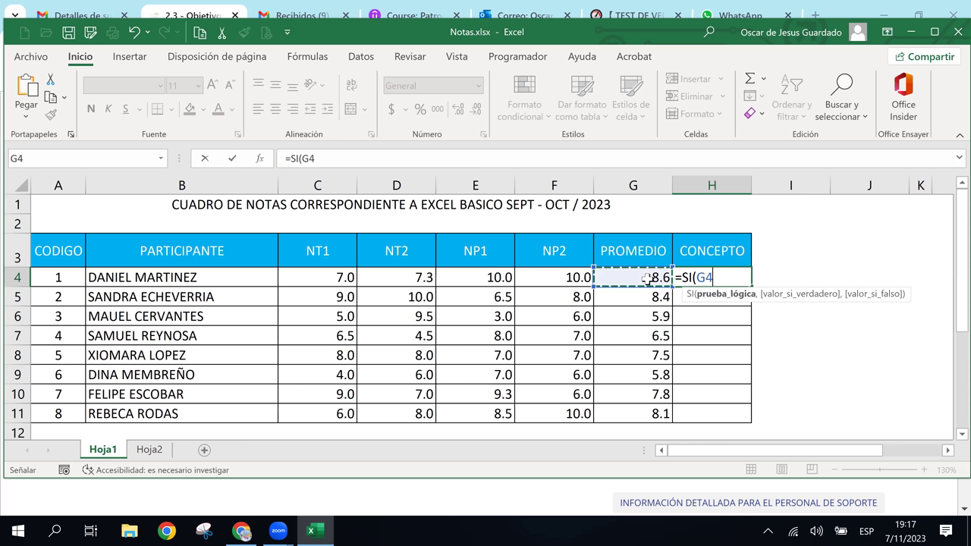
pyautogui.write('>')
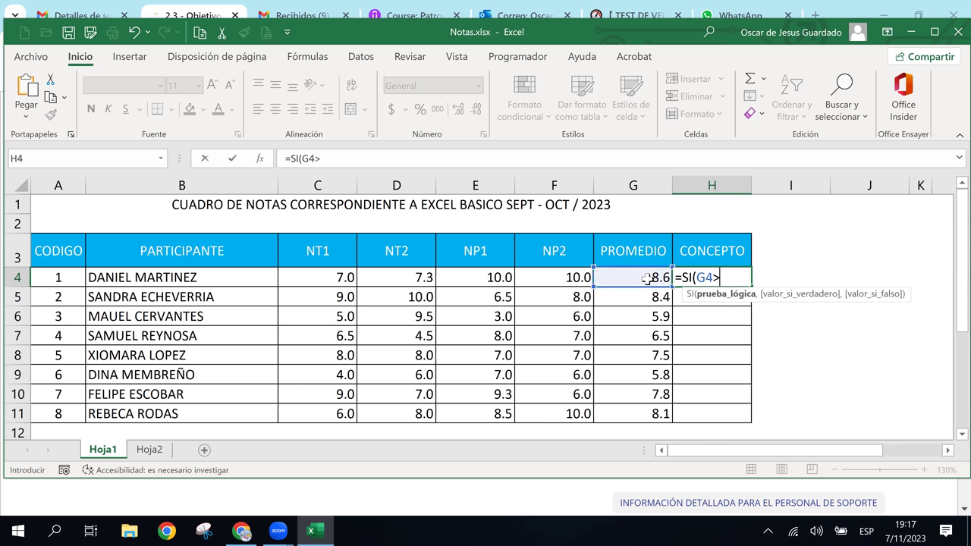
pyautogui.write('=')
pyautogui.write('7')
pyautogui.write(',')
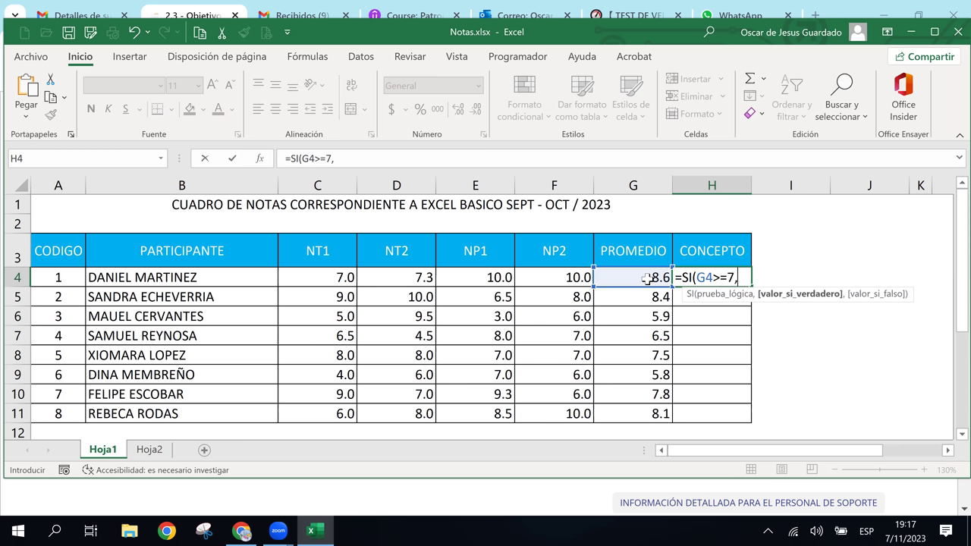
# Step: Add "Aprobado" and "Reprobado" as the SI results, fixing typos along the way
pyautogui.write('"')
pyautogui.write('apr')
pyautogui.press('BackSpace')
pyautogui.press('BackSpace')
pyautogui.press('BackSpace')
pyautogui.write('Aprobado"')
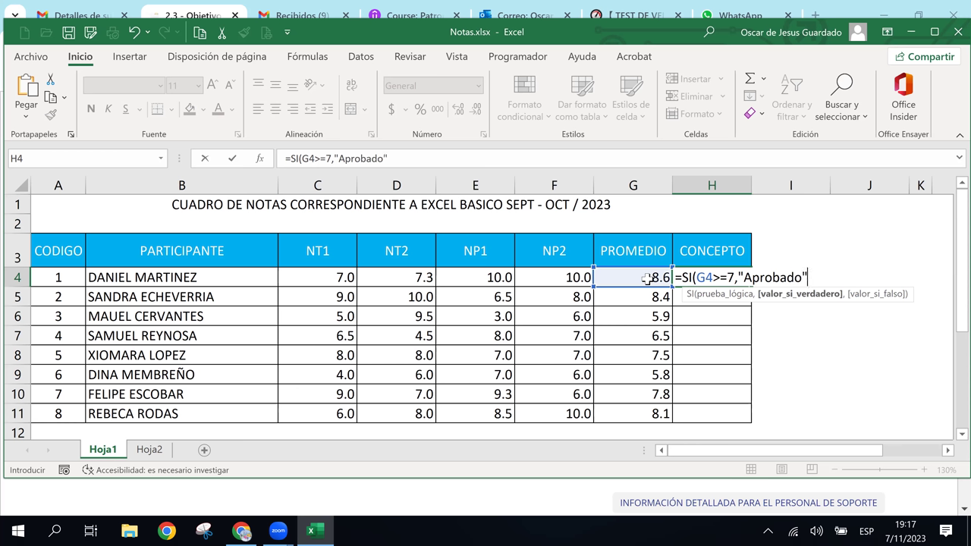
pyautogui.write(',')
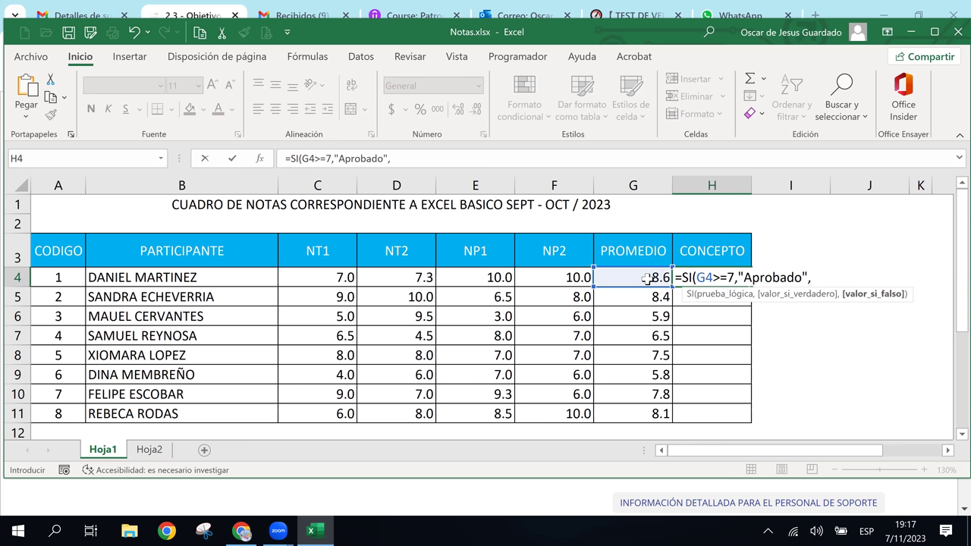
pyautogui.write('"')
pyautogui.write('Repron')
pyautogui.press('BackSpace')
pyautogui.write('bado')
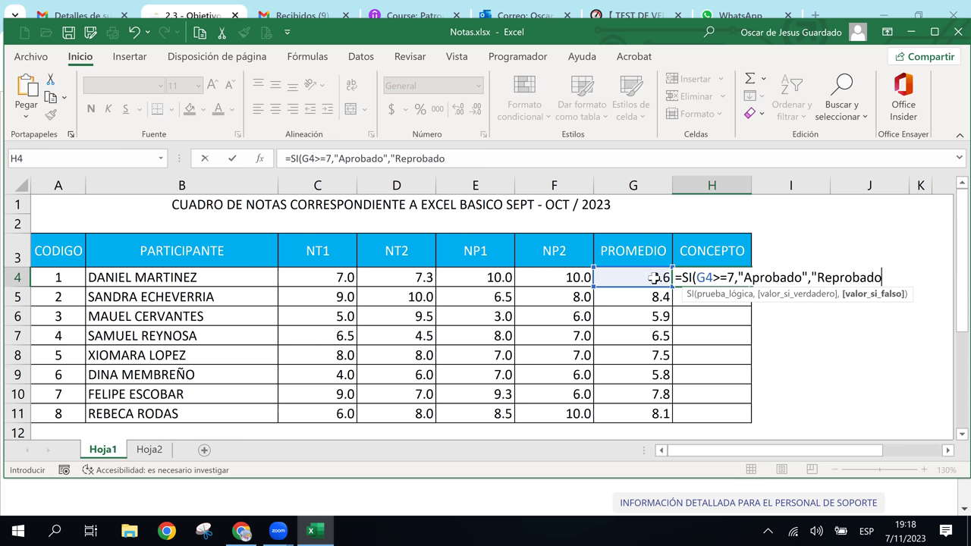
pyautogui.write('#')
pyautogui.write(')')
pyautogui.press('BackSpace')
pyautogui.press('BackSpace')
pyautogui.write('"')
pyautogui.write(')')
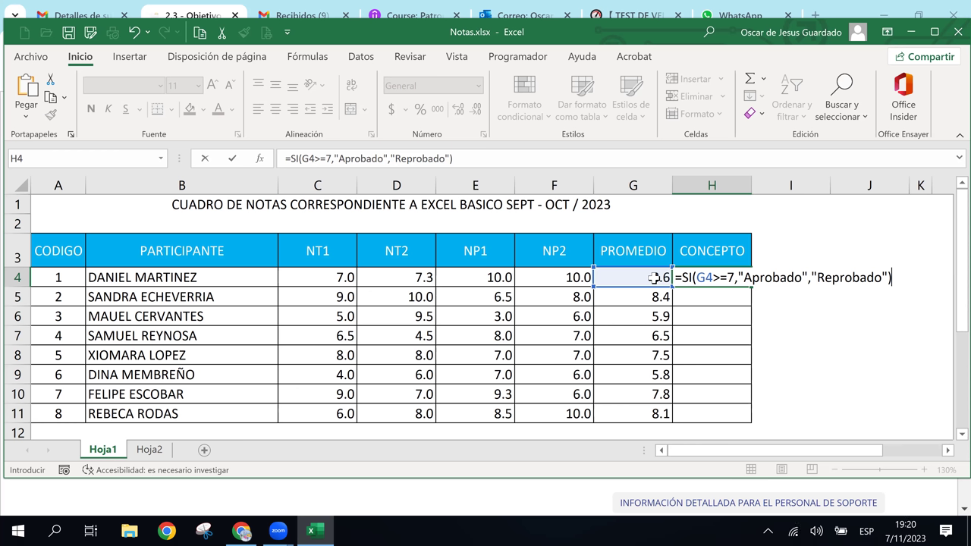
pyautogui.press('Return')
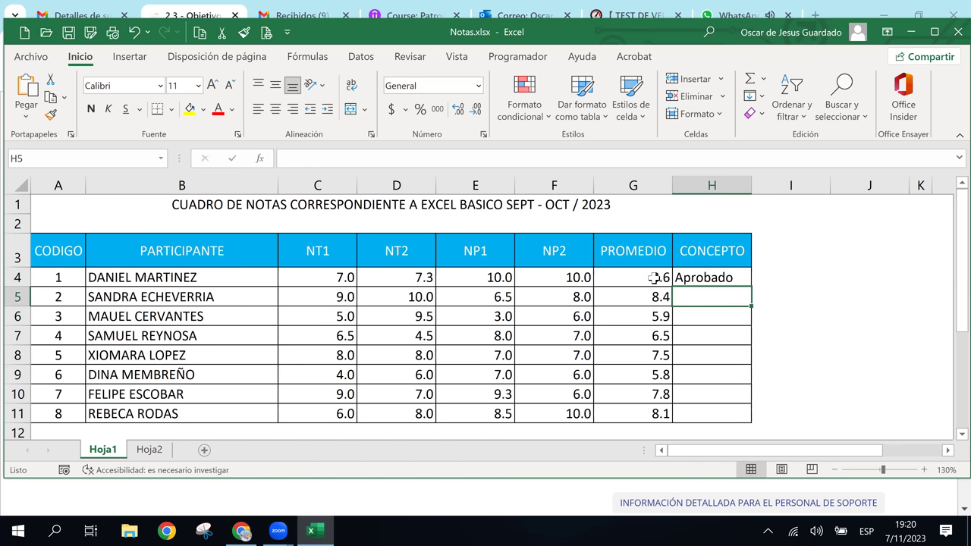
pyautogui.click(708, 277)
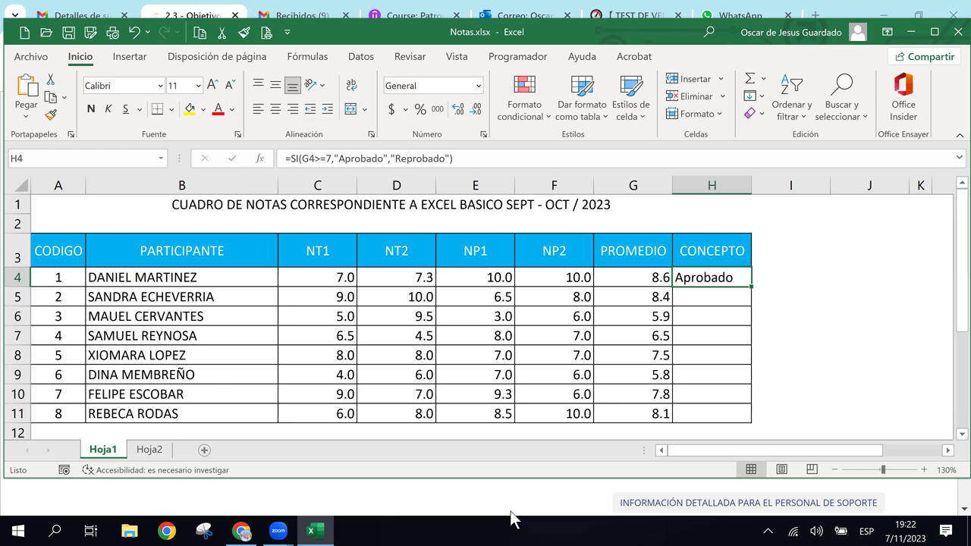
# Step: Reopen H4's SI formula and place the cursor in its false-result argument
pyautogui.doubleClick(717, 279)
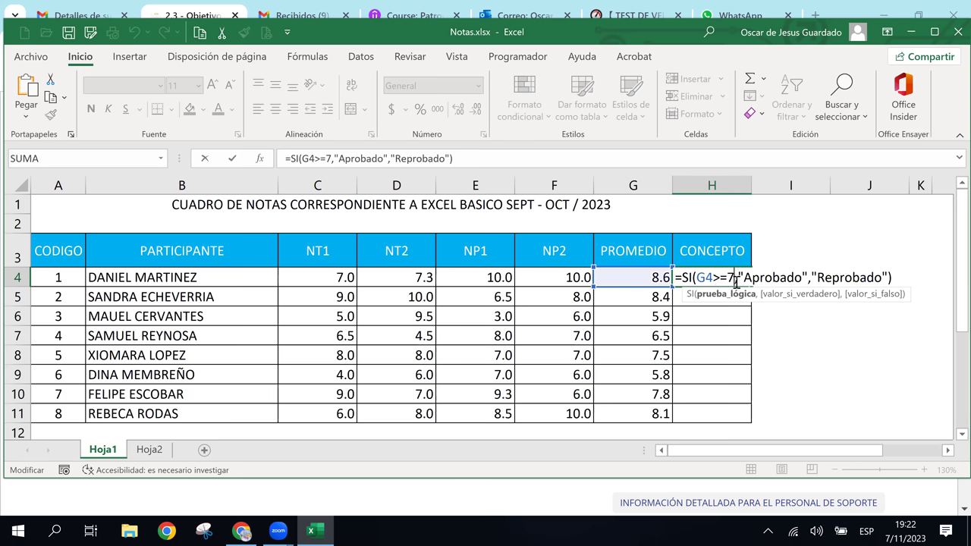
pyautogui.click(810, 279)
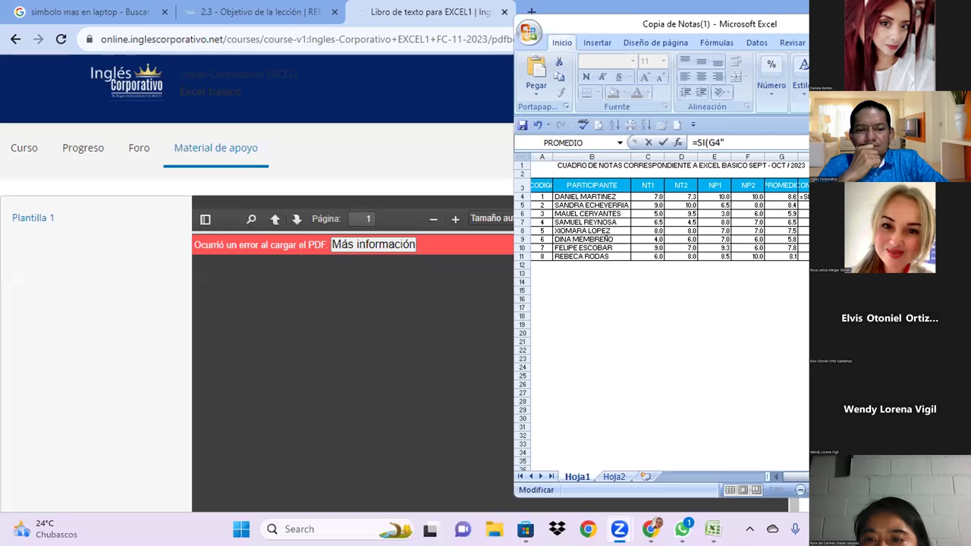
# Step: Delete the stray quote after G4 so H4's formula reads =SI(G4
pyautogui.click(755, 140)
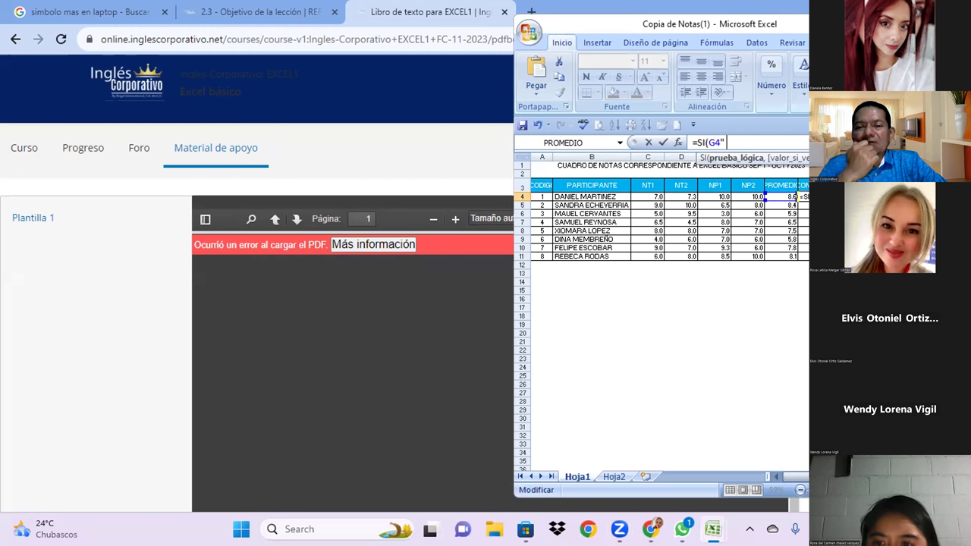
pyautogui.press('BackSpace')
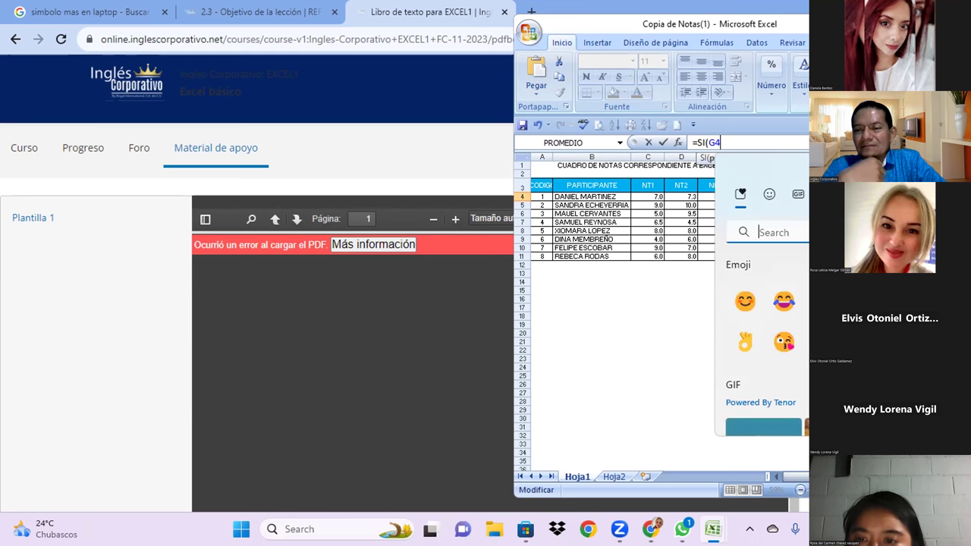
# Step: Reopen the Windows emoji panel and browse its kaomoji and ASCII symbol lists
pyautogui.press('Escape')
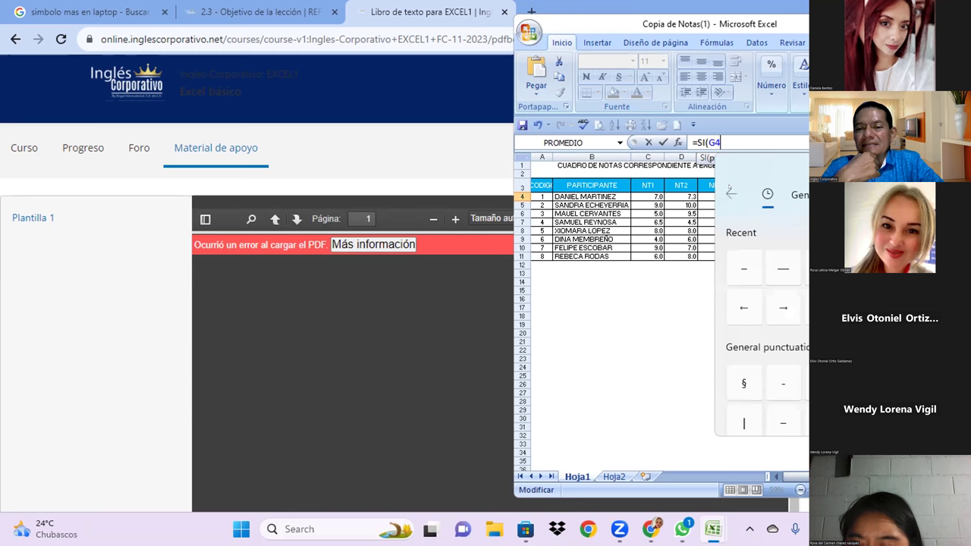
pyautogui.press('Escape')
pyautogui.press('super+period')
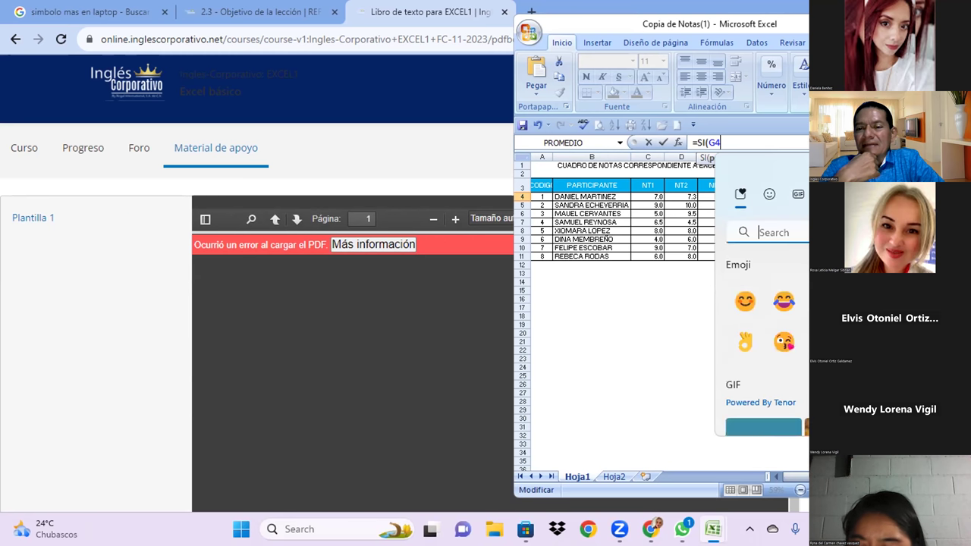
pyautogui.click(827, 194)
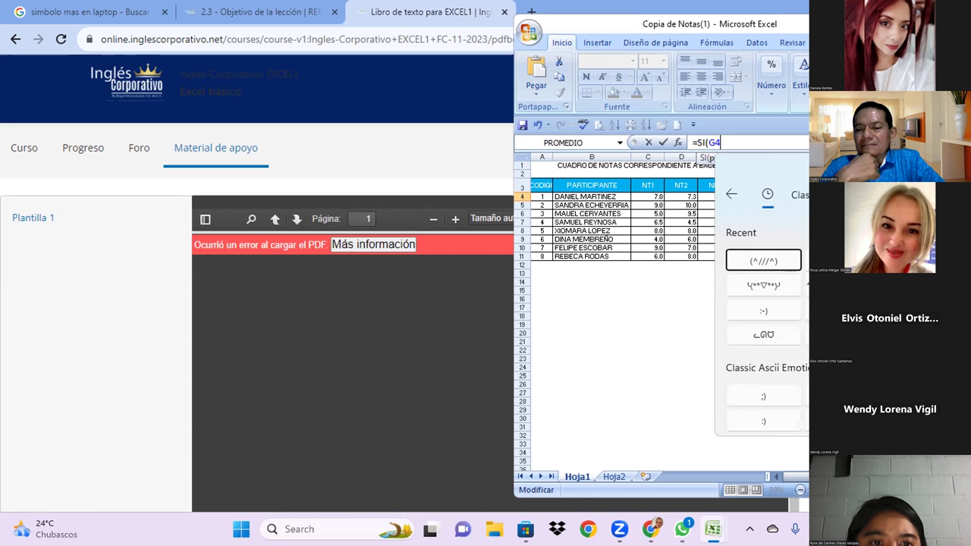
pyautogui.scroll(-3, 762, 326)
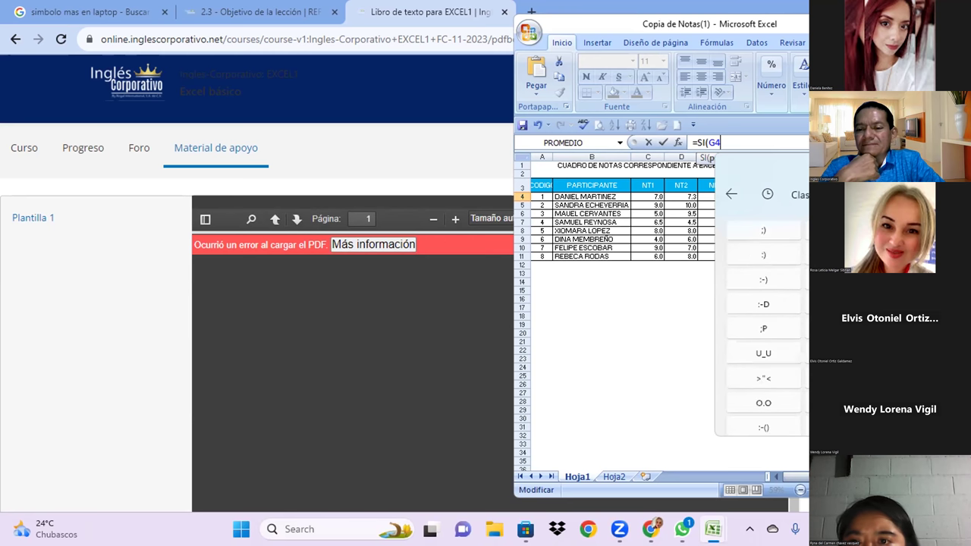
pyautogui.scroll(-2, 762, 326)
pyautogui.scroll(-2, 763, 333)
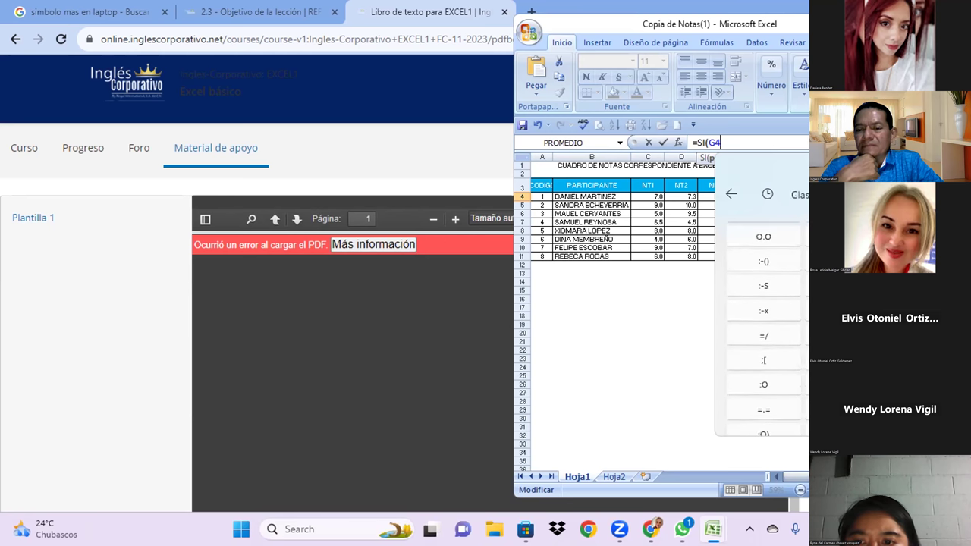
pyautogui.scroll(-2, 764, 334)
pyautogui.scroll(-2, 764, 334)
pyautogui.scroll(-1, 763, 334)
pyautogui.scroll(-2, 764, 333)
pyautogui.scroll(-2, 764, 334)
pyautogui.scroll(-2, 763, 334)
pyautogui.scroll(-1, 763, 333)
pyautogui.scroll(-2, 763, 334)
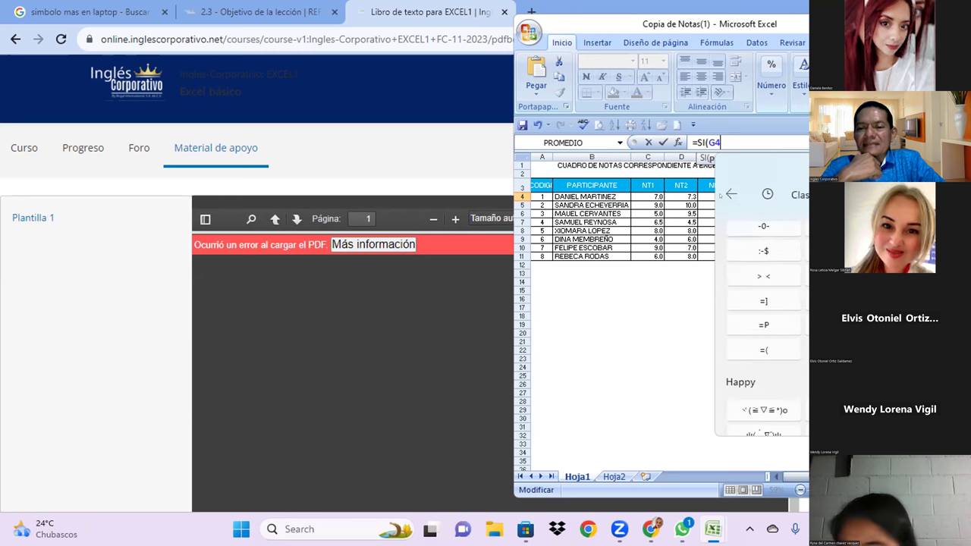
pyautogui.click(720, 195)
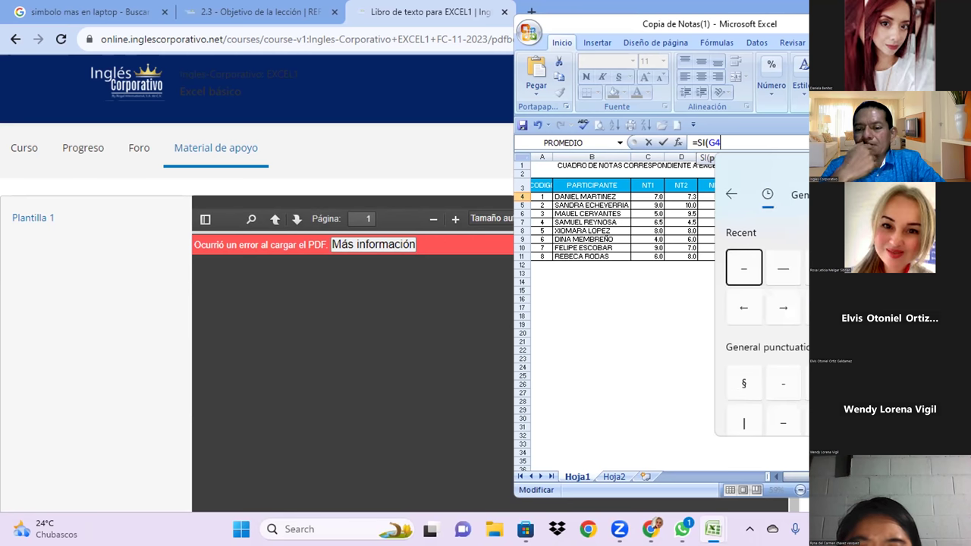
# Step: Add a greater-than sign after G4 so the formula reads =SI(G4>
pyautogui.scroll(-5, 761, 326)
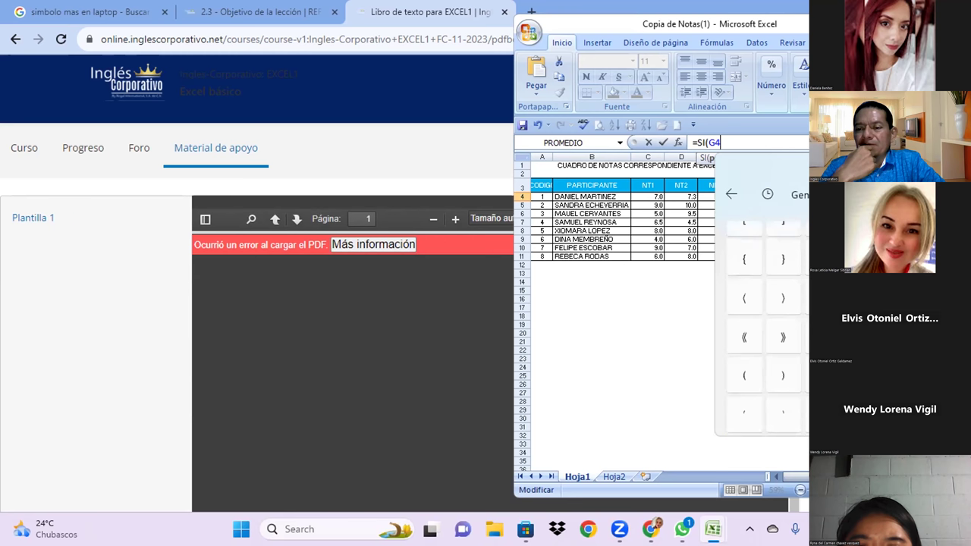
pyautogui.scroll(-2, 761, 326)
pyautogui.scroll(-2, 761, 326)
pyautogui.scroll(-2, 762, 327)
pyautogui.scroll(-2, 762, 327)
pyautogui.scroll(-1, 762, 326)
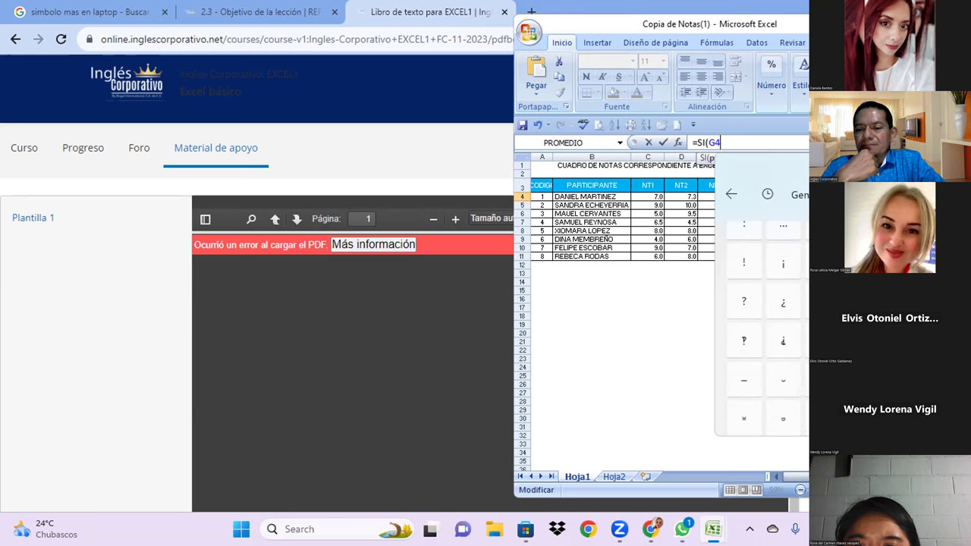
pyautogui.scroll(-2, 762, 326)
pyautogui.scroll(2, 762, 326)
pyautogui.scroll(2, 762, 327)
pyautogui.scroll(2, 761, 326)
pyautogui.scroll(2, 762, 326)
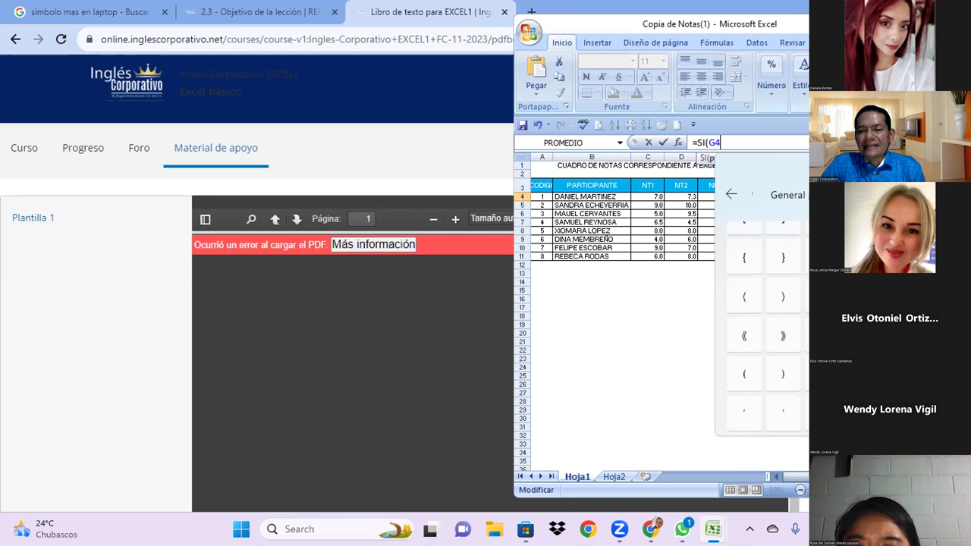
pyautogui.scroll(3, 762, 326)
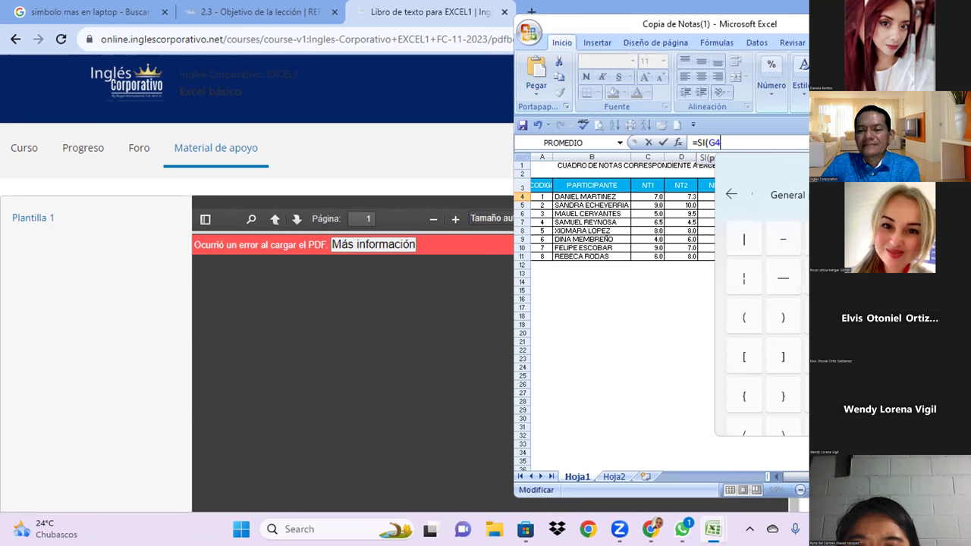
pyautogui.write('>')
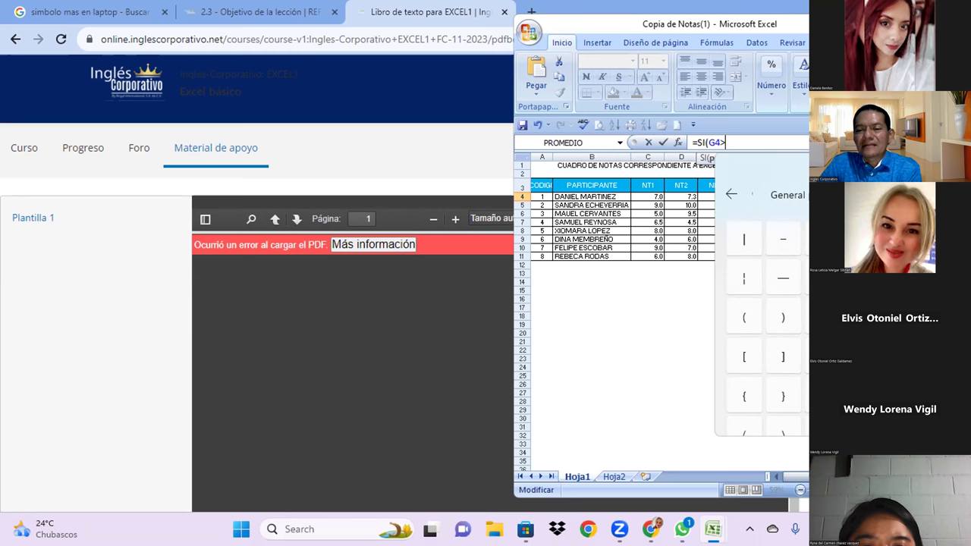
# Step: Extend H4's formula to =SI(G4>=7,"Aprobado","Re…, correcting Aprobado's capital A
pyautogui.write('=7.')
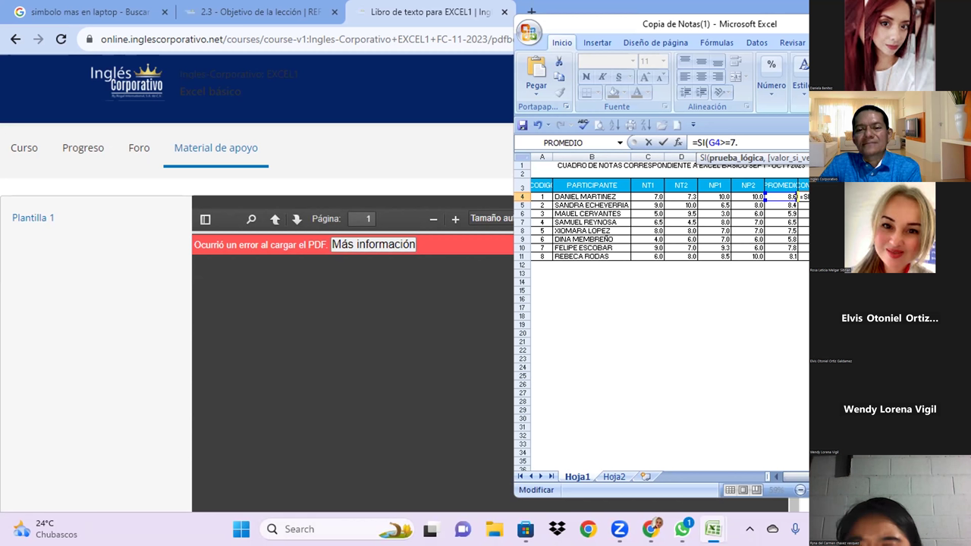
pyautogui.write(',')
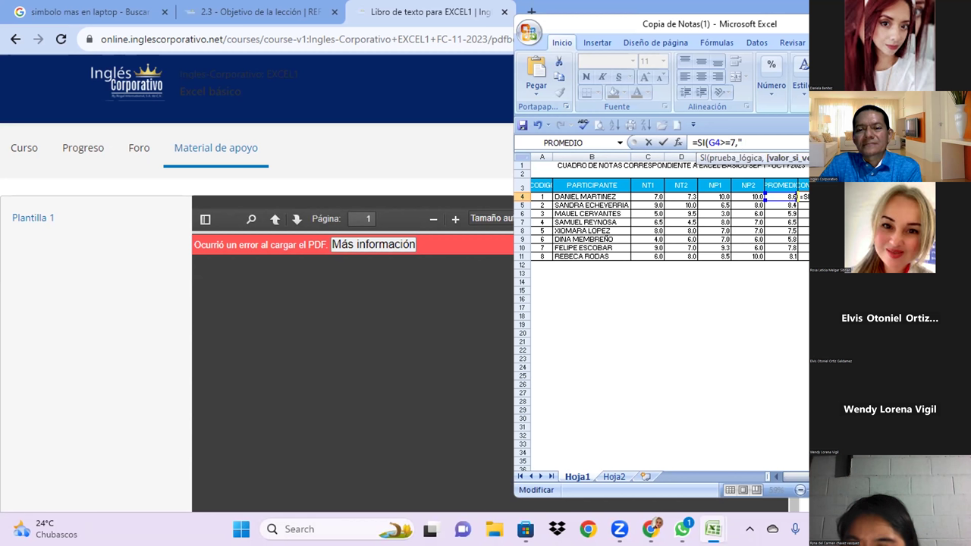
pyautogui.write('robado')
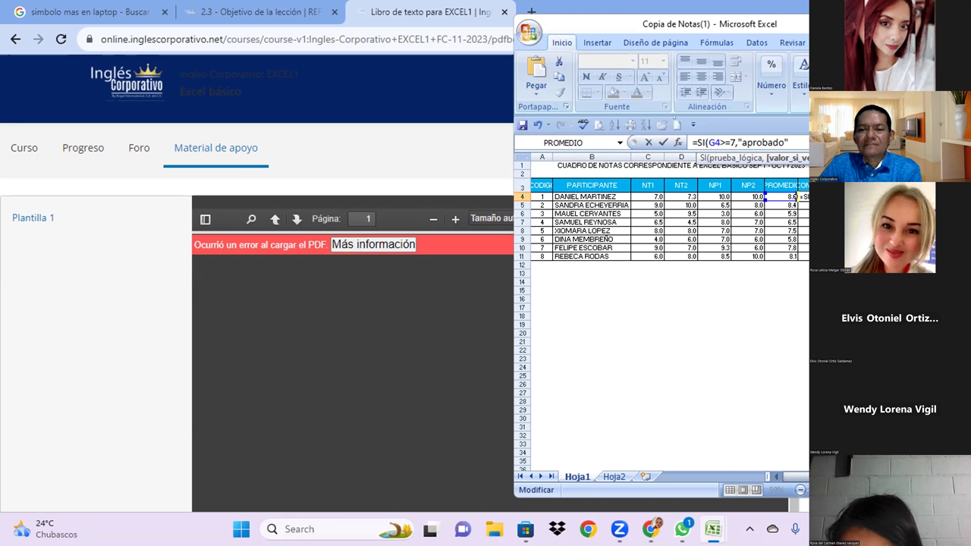
pyautogui.press('BackSpace')
pyautogui.write('A')
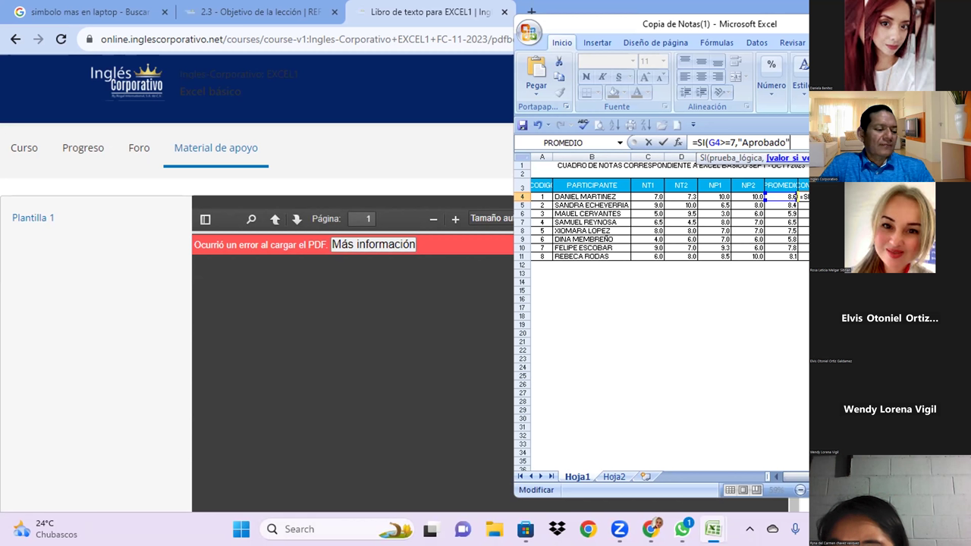
pyautogui.write(',')
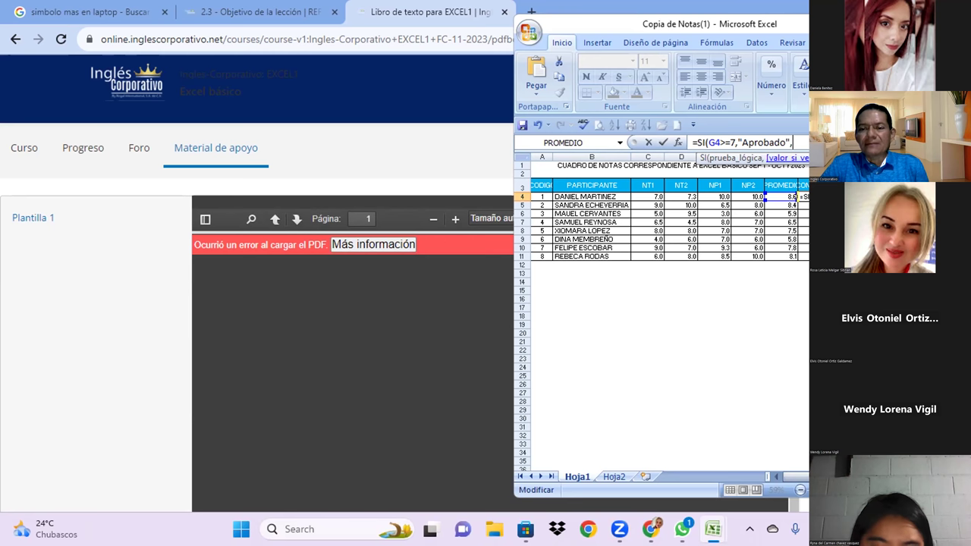
pyautogui.write('"')
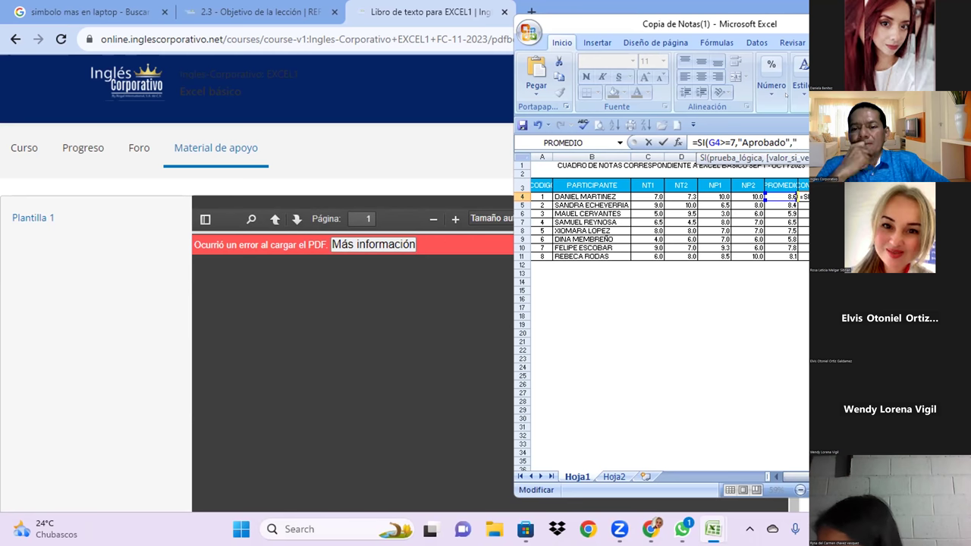
pyautogui.write('R')
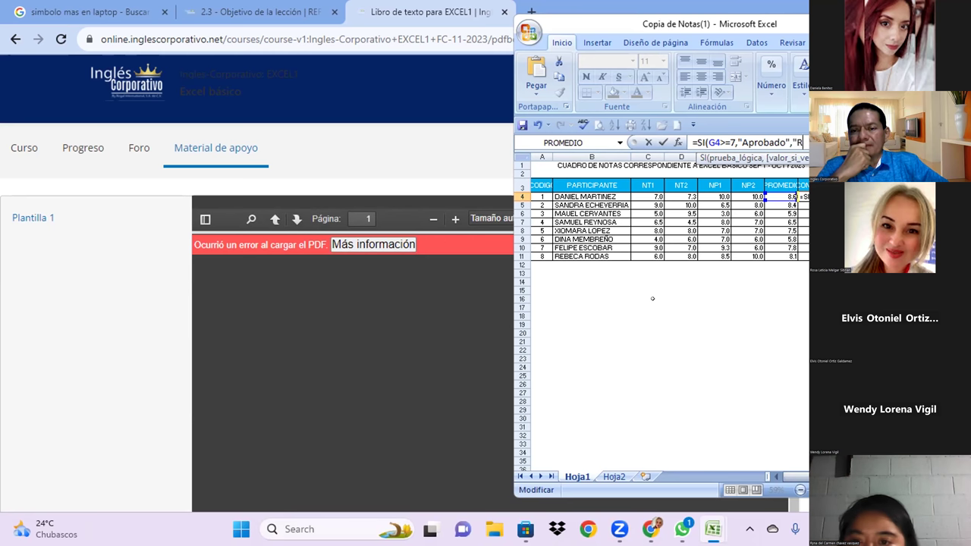
pyautogui.write('e')
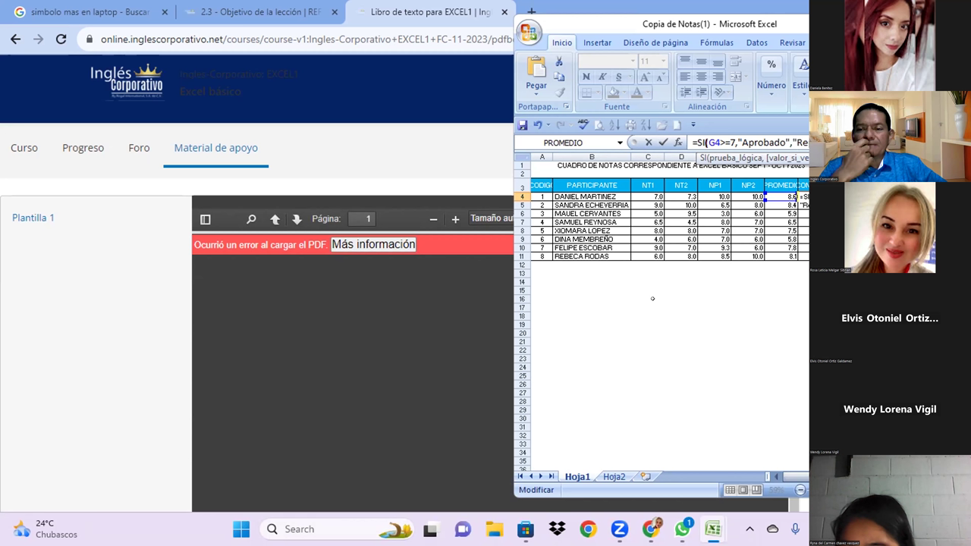
pyautogui.press('End')
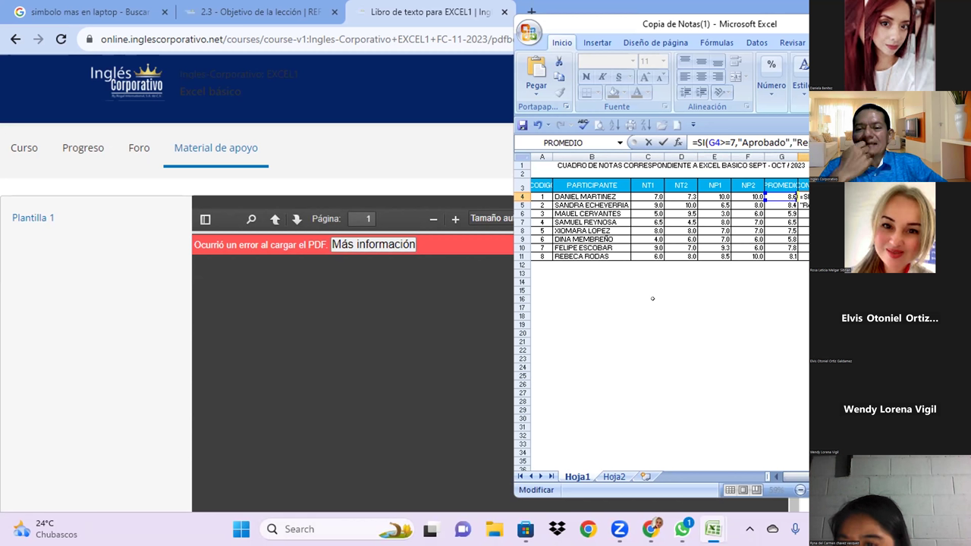
# Step: Commit H4's Aprobado/Reprobado formula and fill it down through H11
pyautogui.press('Return')
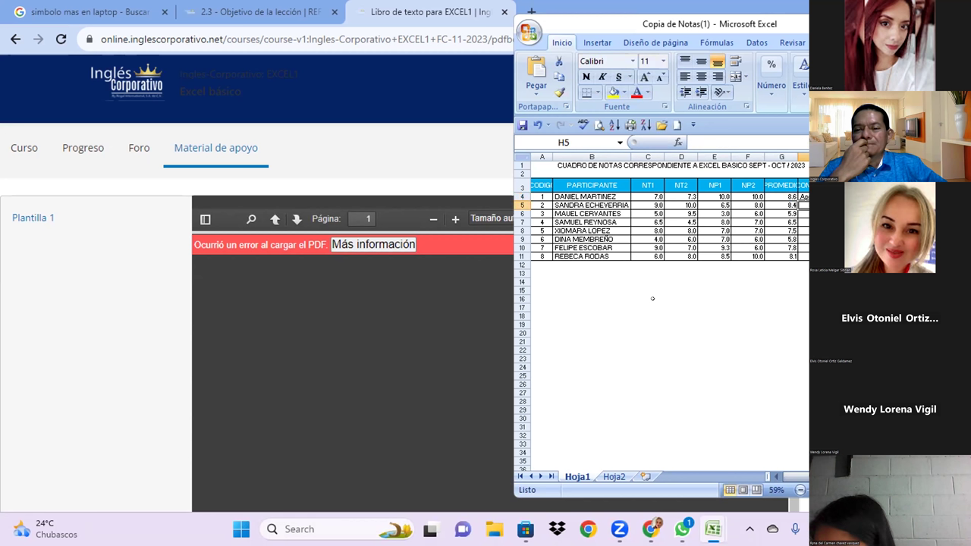
pyautogui.click(803, 197)
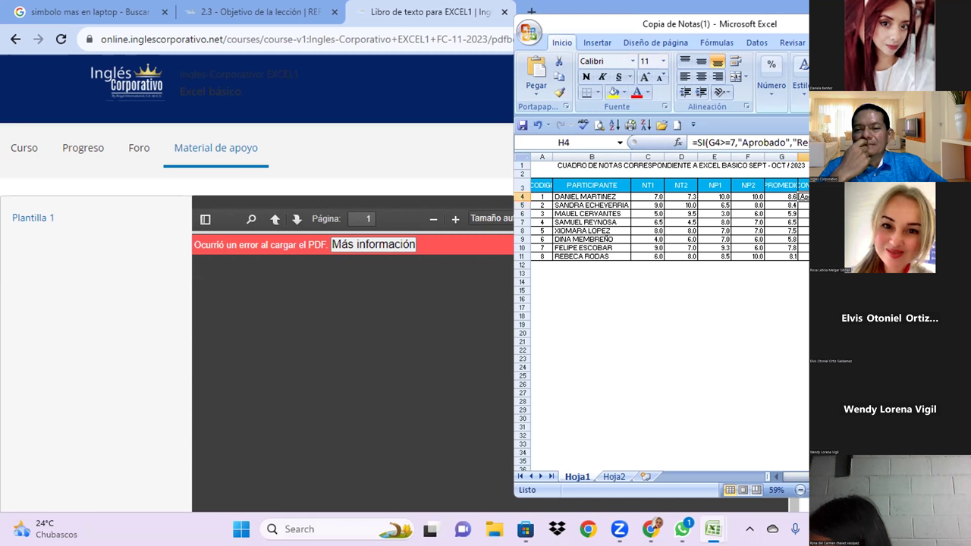
pyautogui.moveTo(806, 201); pyautogui.dragTo(802, 266)
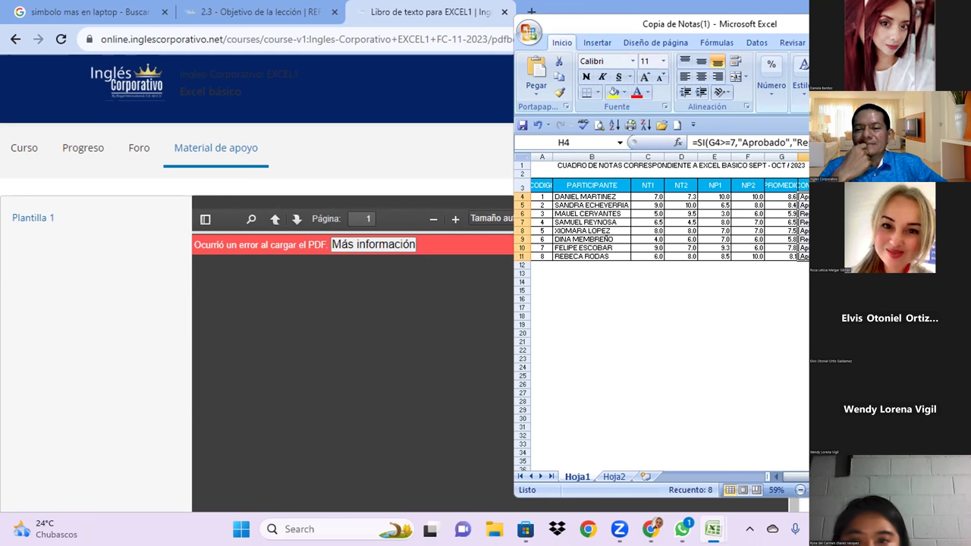
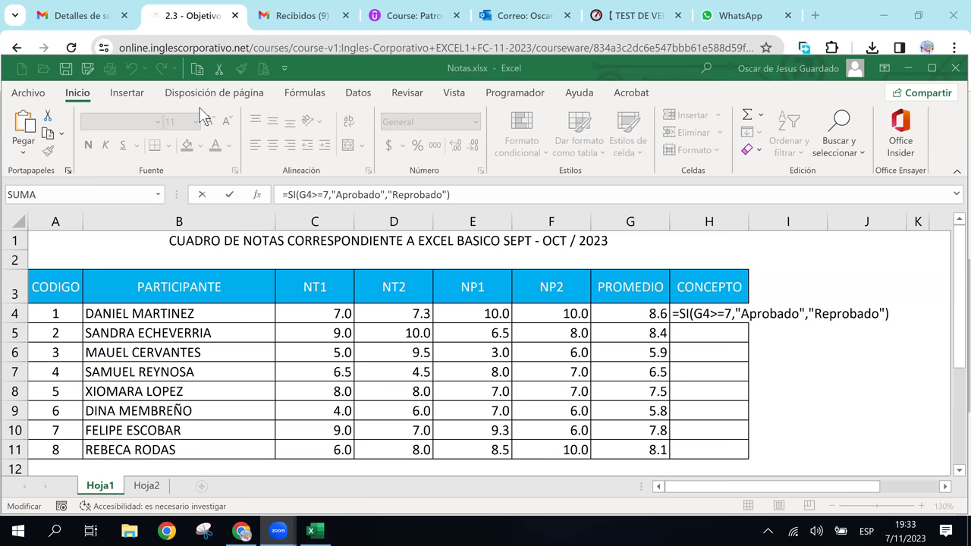
# Step: Complete the =SI(G4>=7,"Aprobado","Reprobado") formula in H4 and fill it down to H11
pyautogui.click(705, 319)
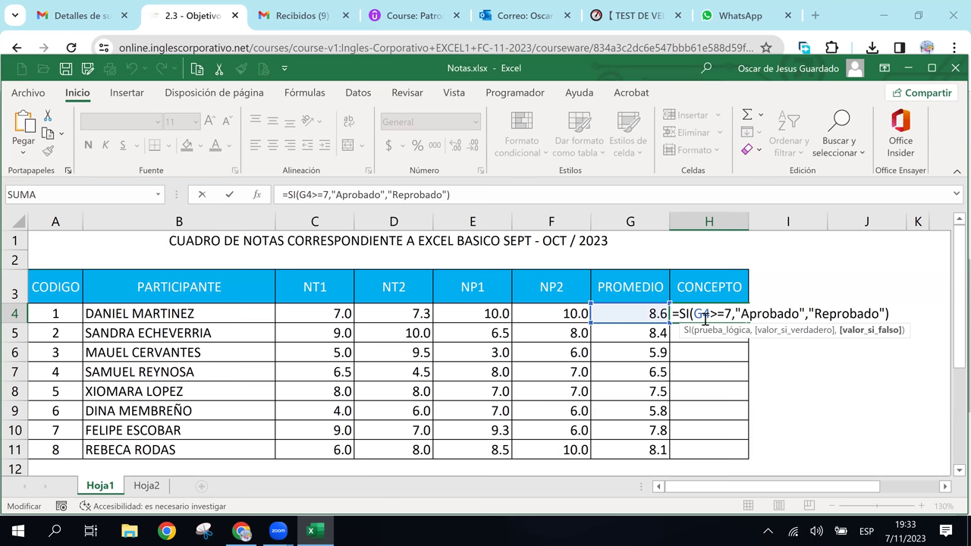
pyautogui.press('Return')
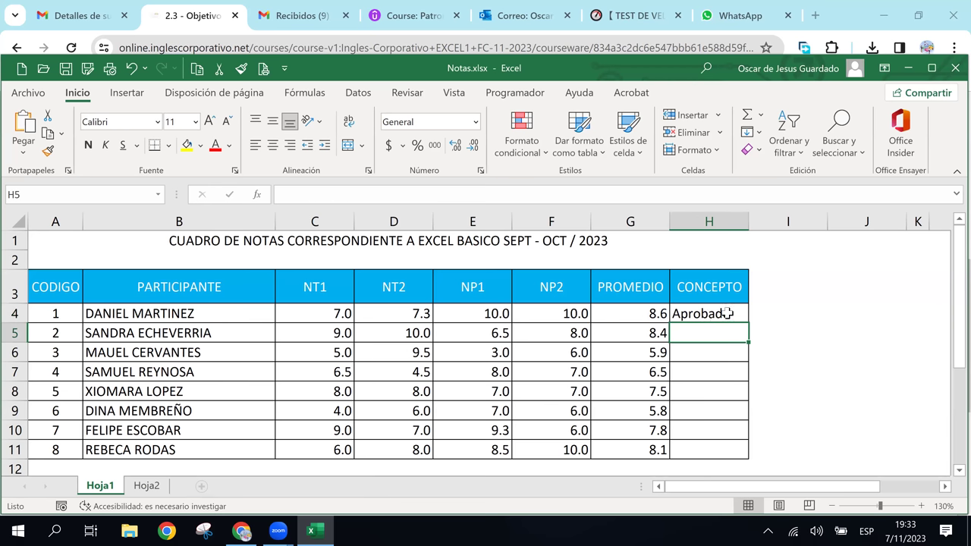
pyautogui.click(716, 314)
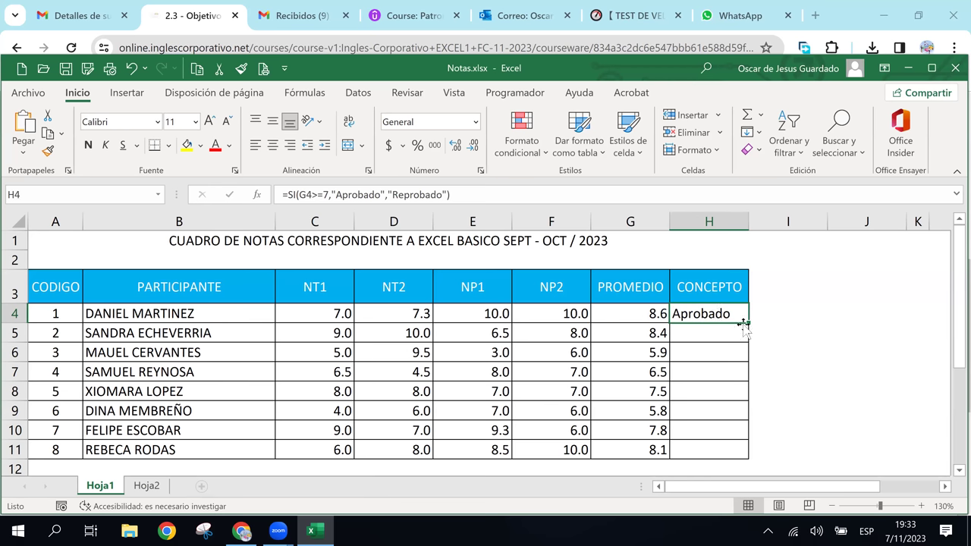
pyautogui.doubleClick(749, 324)
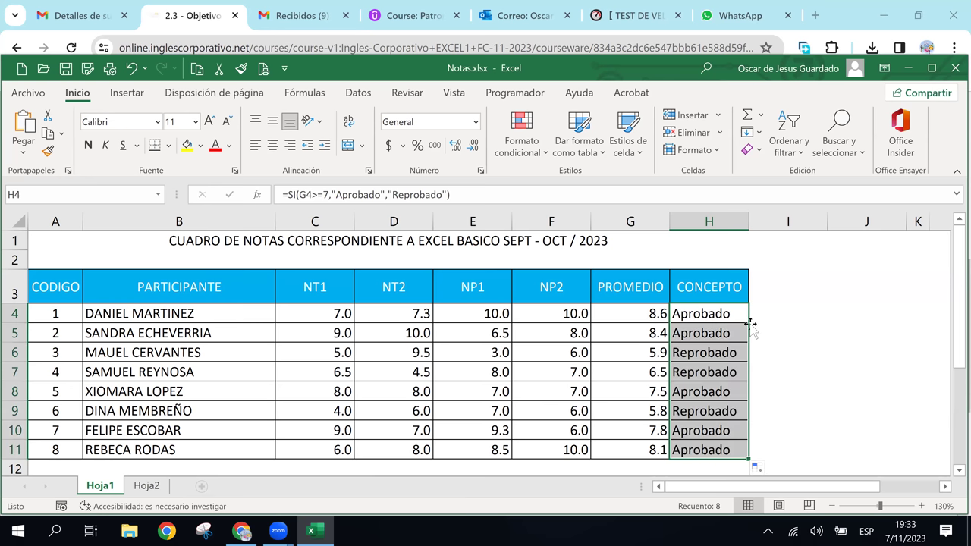
pyautogui.click(821, 359)
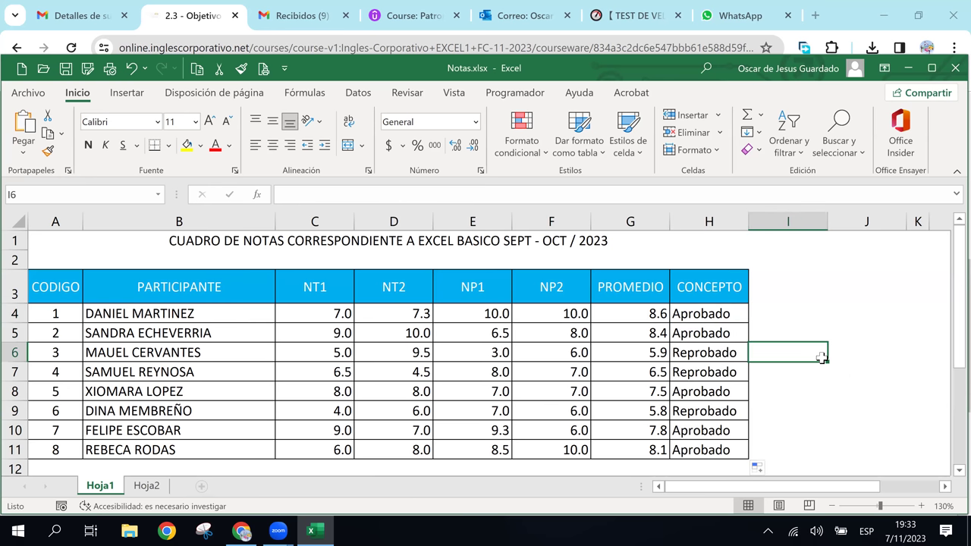
# Step: Check the PROMEDIO formula in G5 and consult the conditional formatting course page
pyautogui.click(660, 328)
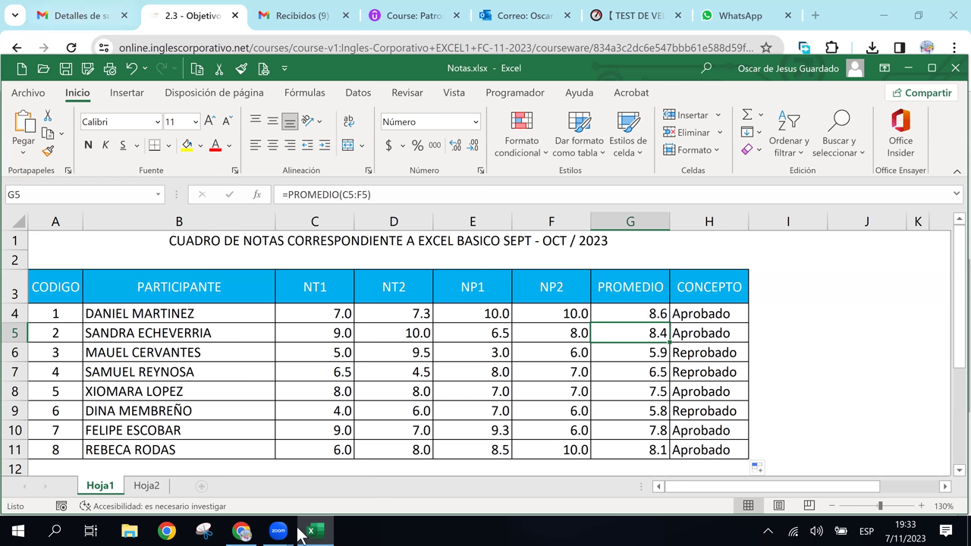
pyautogui.click(241, 533)
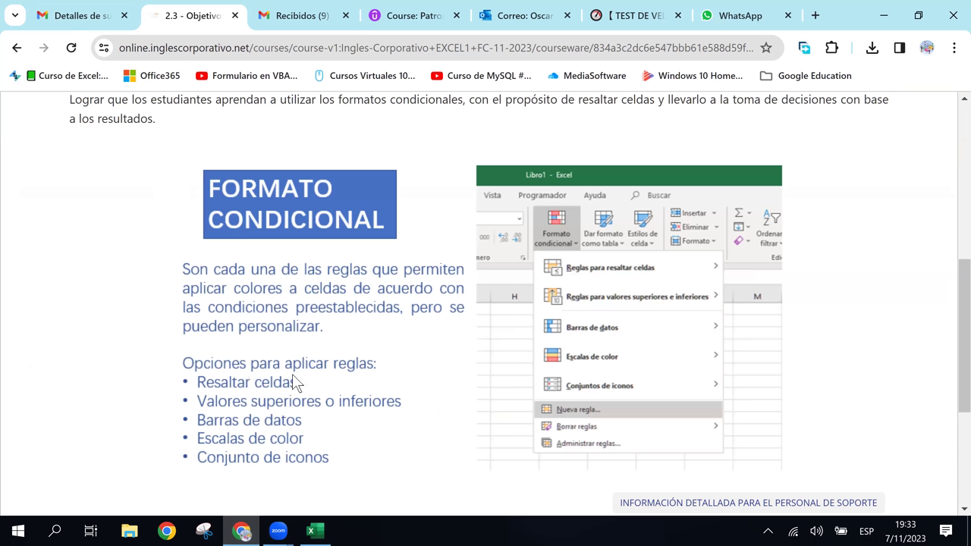
pyautogui.click(313, 531)
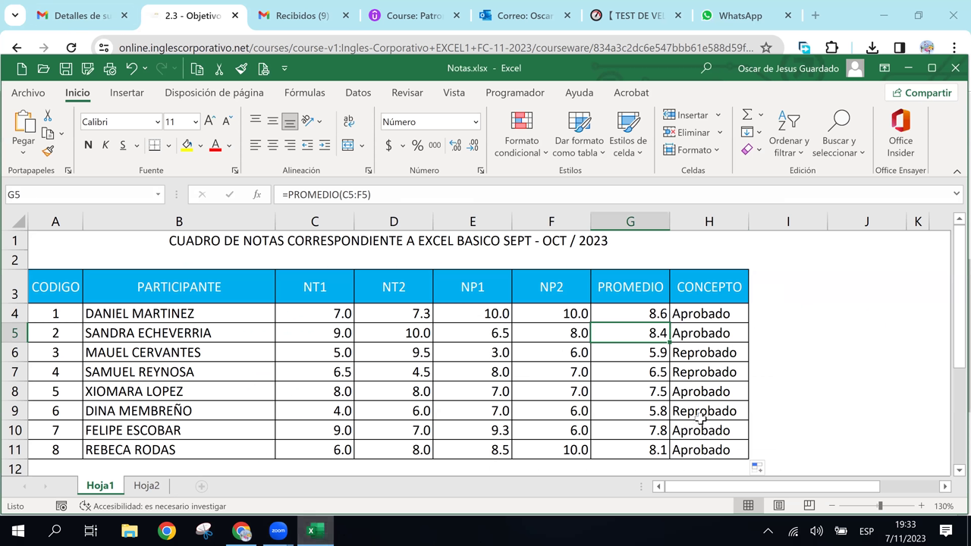
# Step: Select CONCEPTO cells H4:H11 and start an Es igual a highlight rule from Formato condicional
pyautogui.click(651, 313)
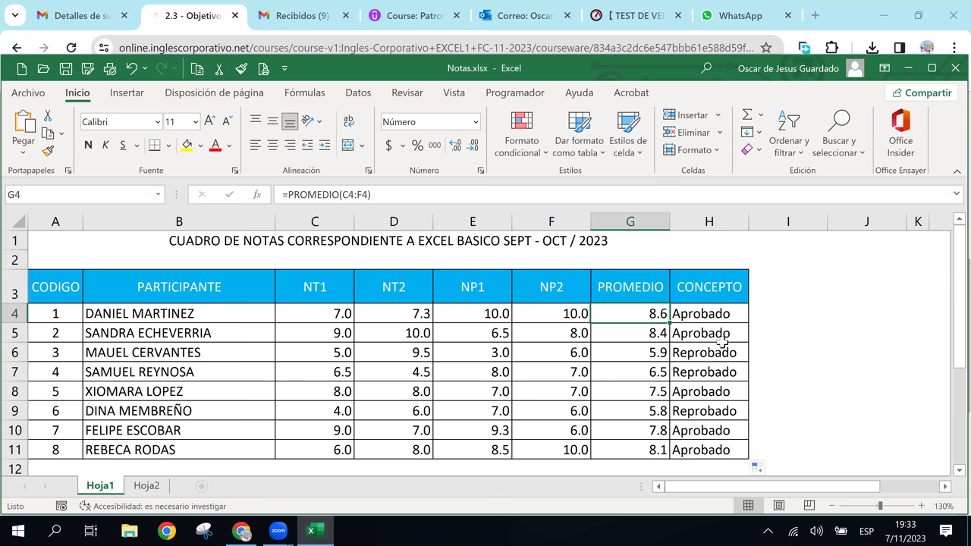
pyautogui.moveTo(698, 311); pyautogui.dragTo(711, 455)
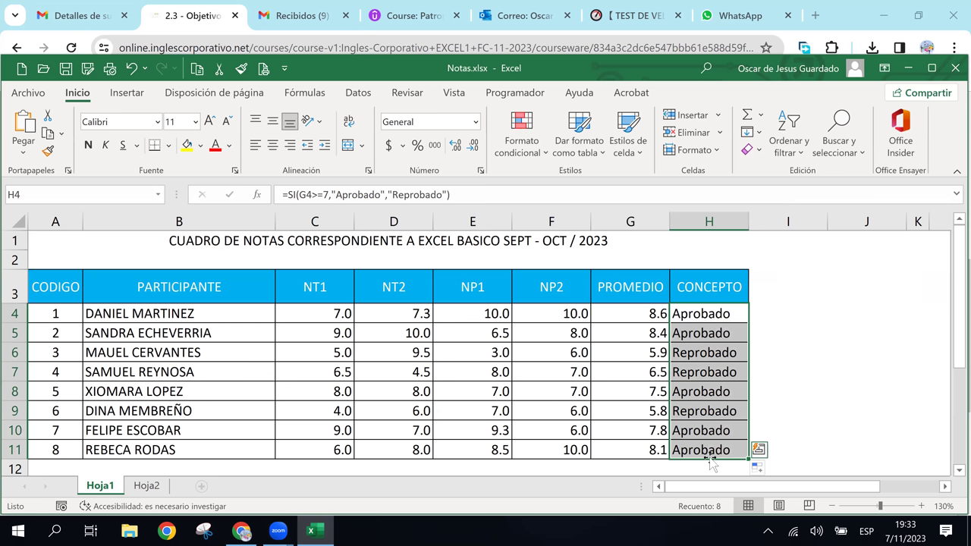
pyautogui.click(527, 161)
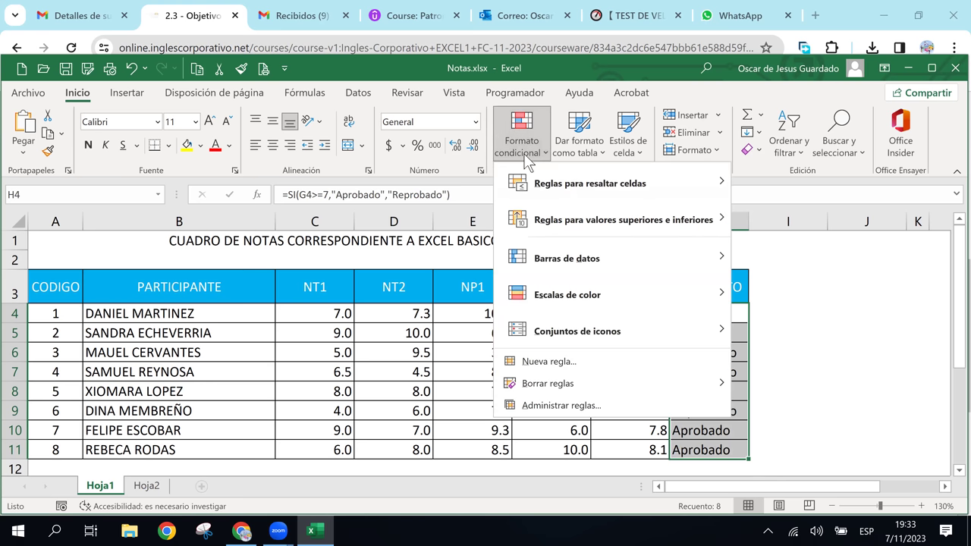
pyautogui.moveTo(590, 183)
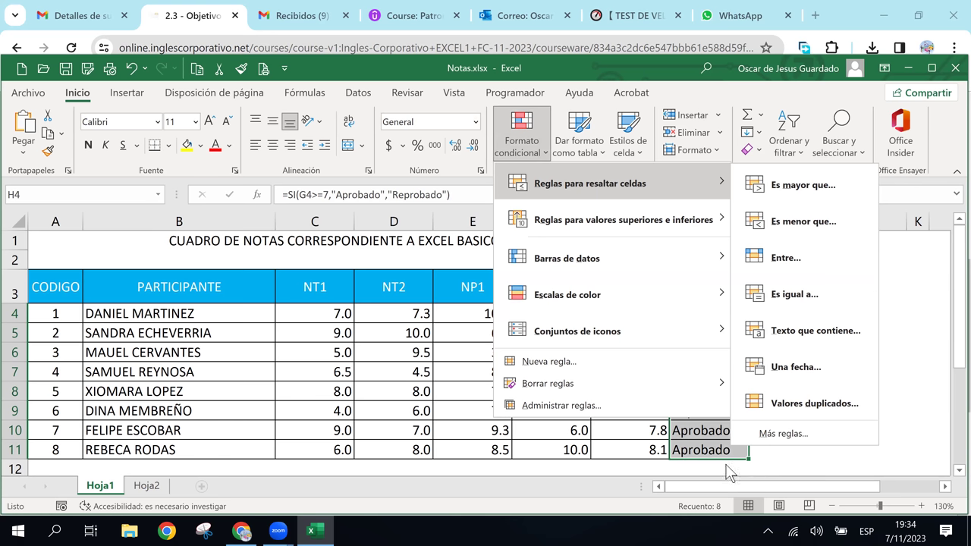
pyautogui.press('Escape')
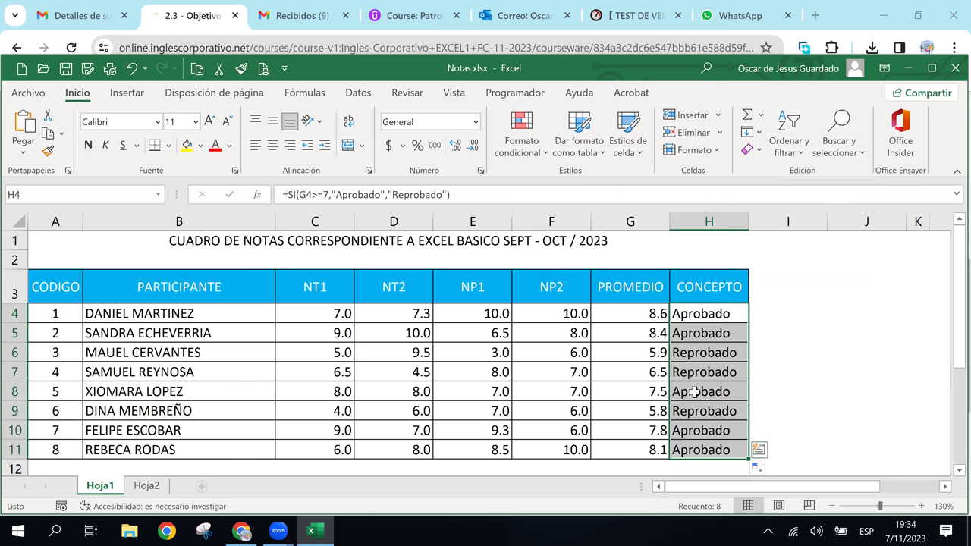
pyautogui.click(527, 150)
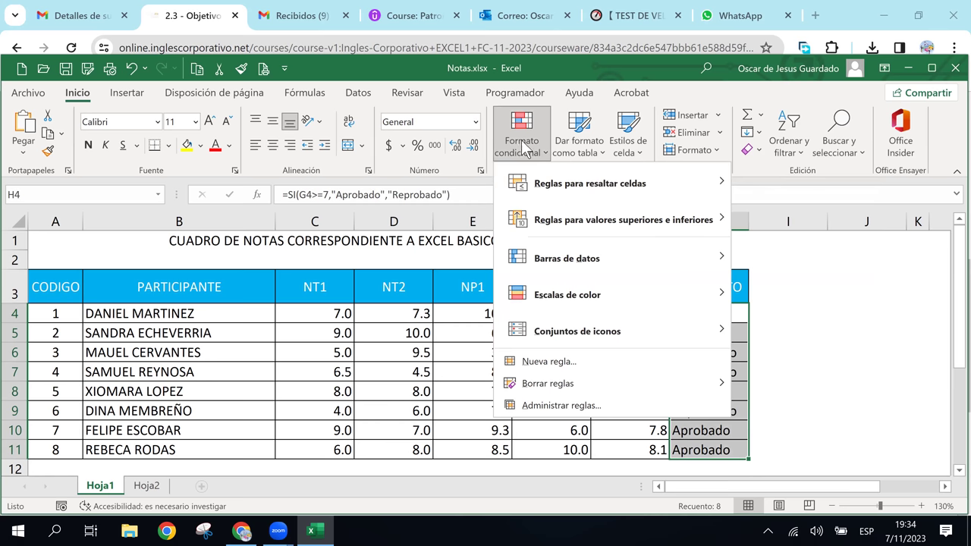
pyautogui.click(524, 149)
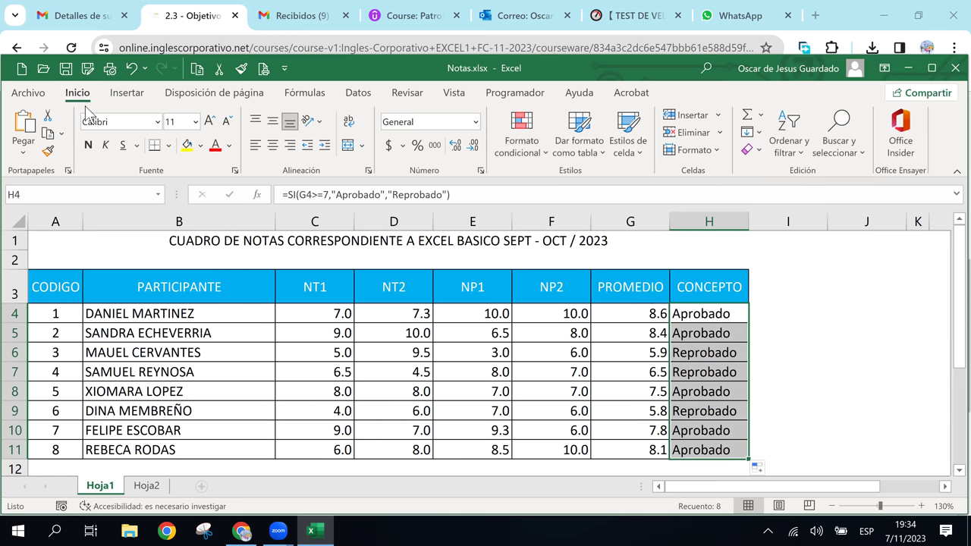
pyautogui.click(523, 145)
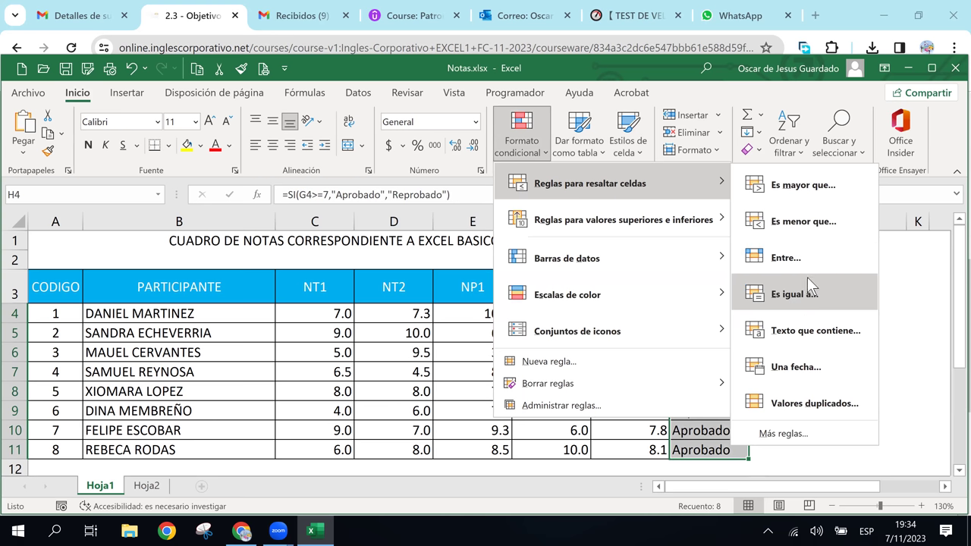
pyautogui.click(813, 297)
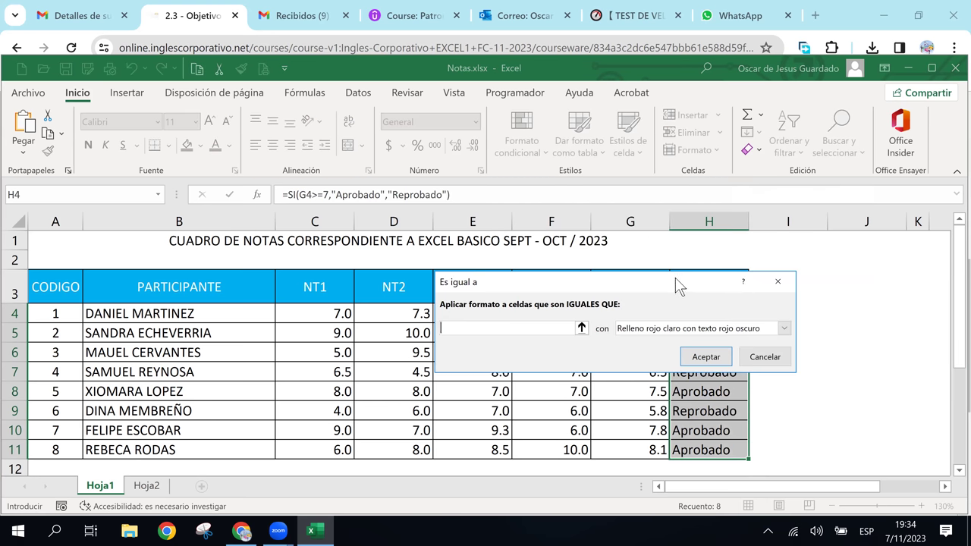
# Step: Make cells equal to Aprobado show blue text using a custom format
pyautogui.moveTo(675, 278); pyautogui.dragTo(544, 271)
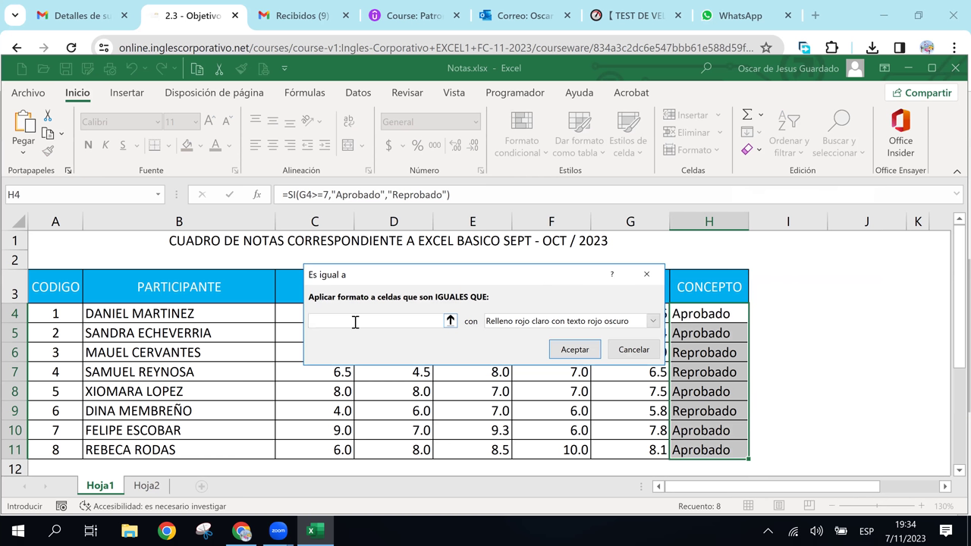
pyautogui.write('A')
pyautogui.write('prob')
pyautogui.write('ad')
pyautogui.write('o')
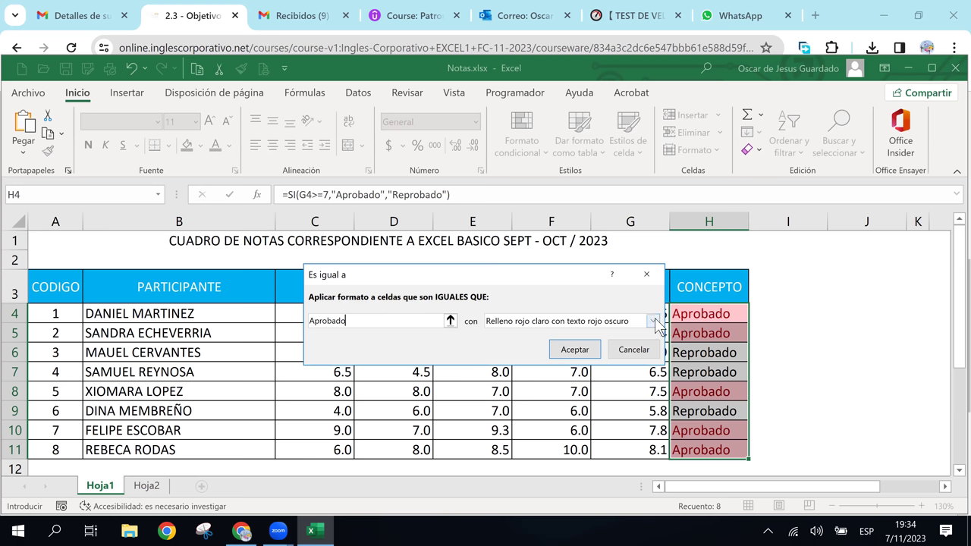
pyautogui.click(654, 322)
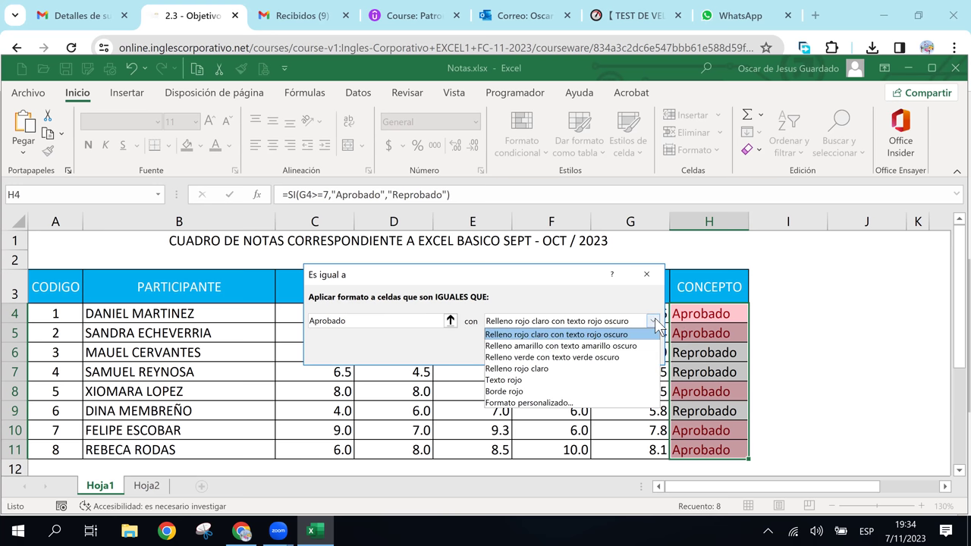
pyautogui.click(574, 403)
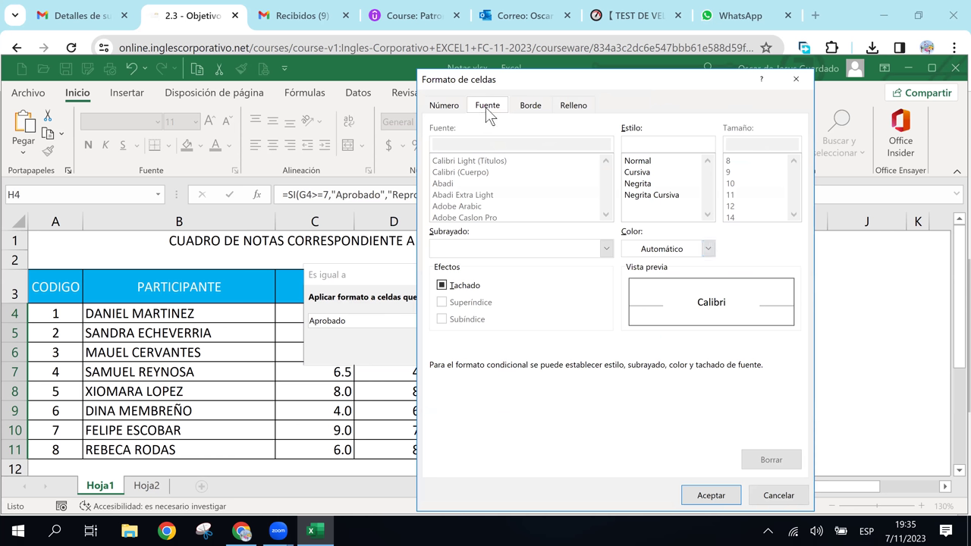
pyautogui.click(708, 251)
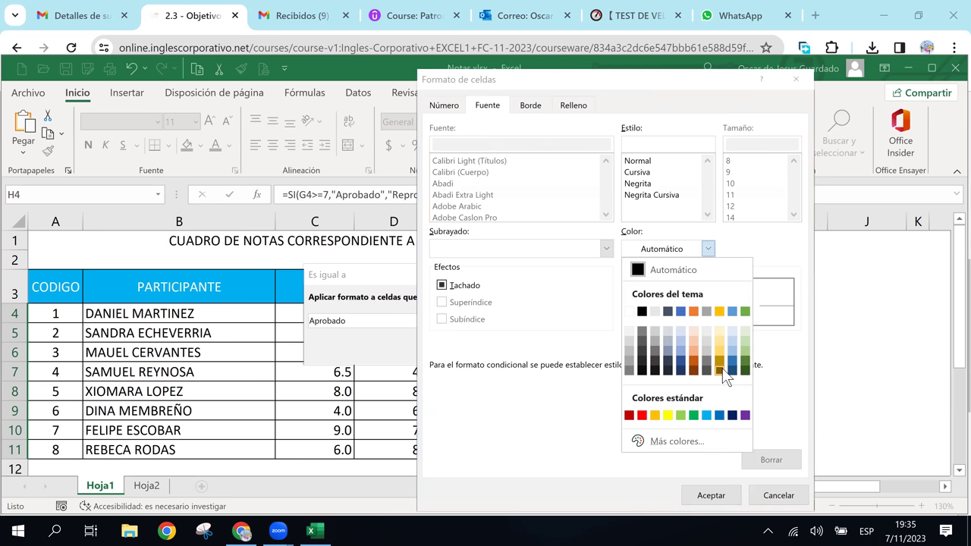
pyautogui.click(720, 416)
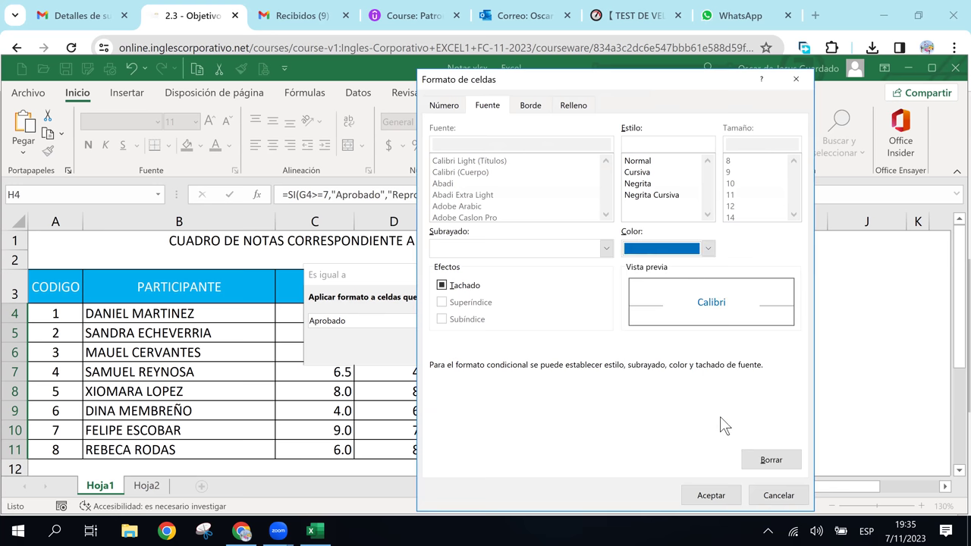
pyautogui.click(708, 492)
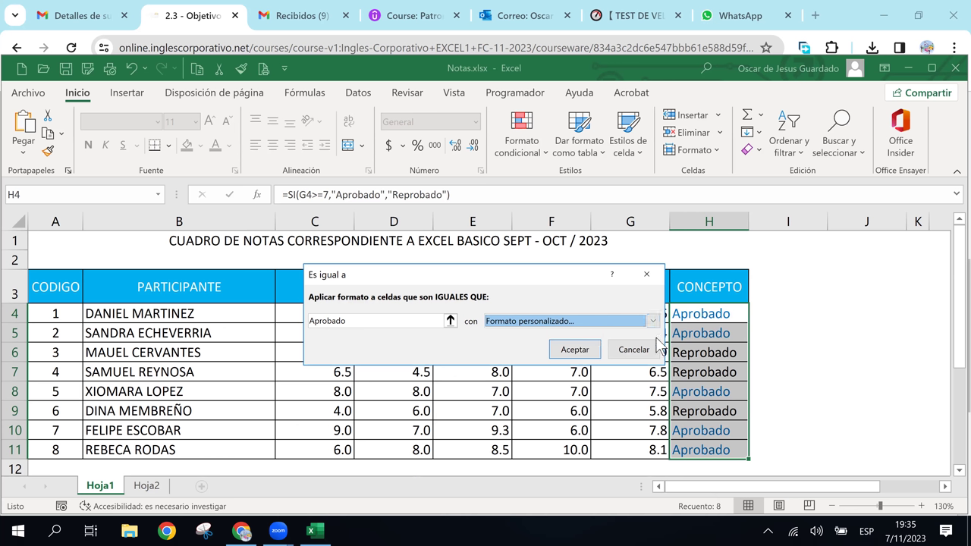
pyautogui.click(578, 355)
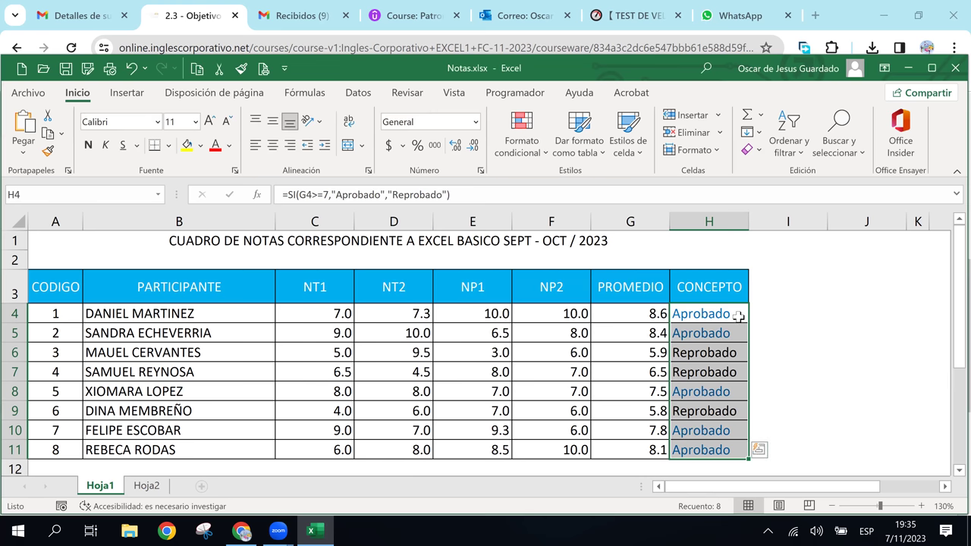
# Step: Reselect H4:H11 and open the Formato condicional menu
pyautogui.click(713, 317)
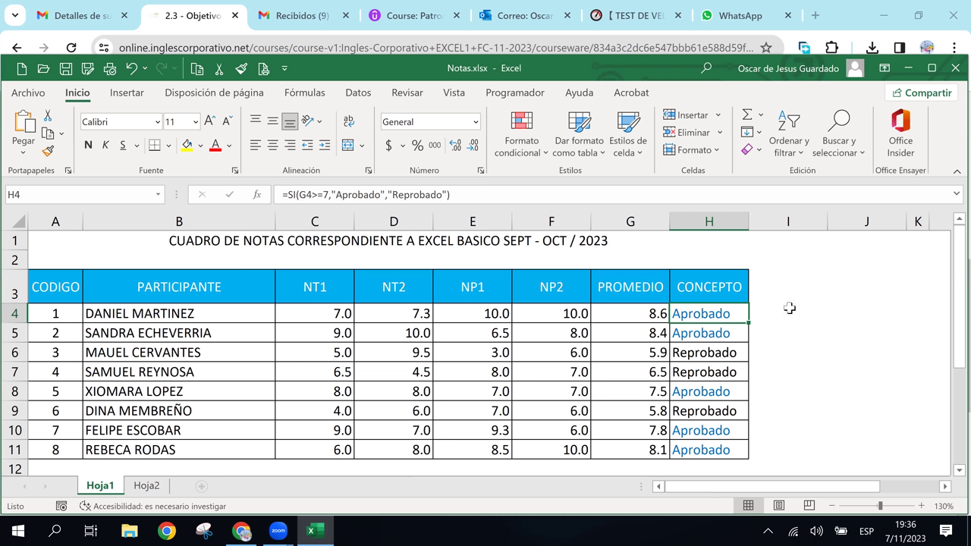
pyautogui.moveTo(714, 311); pyautogui.dragTo(732, 450)
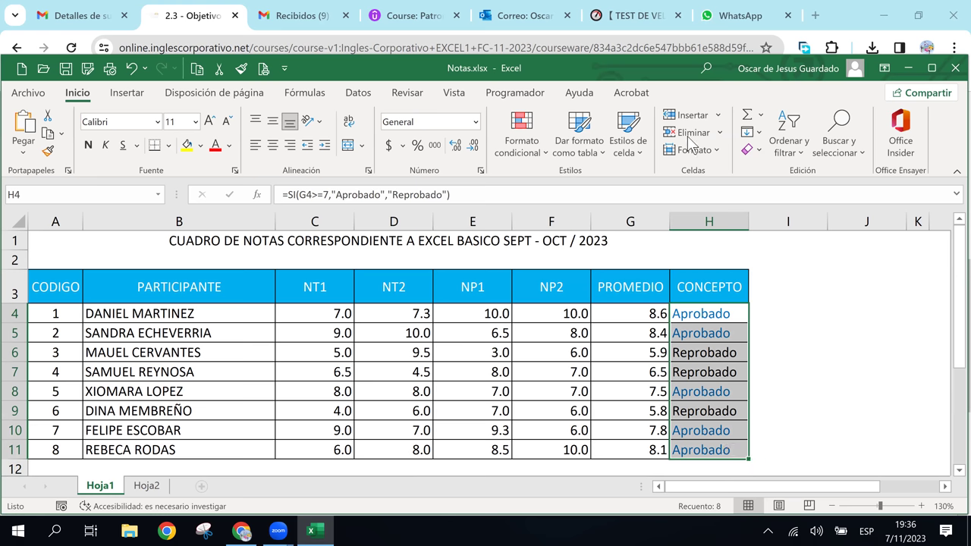
pyautogui.click(522, 140)
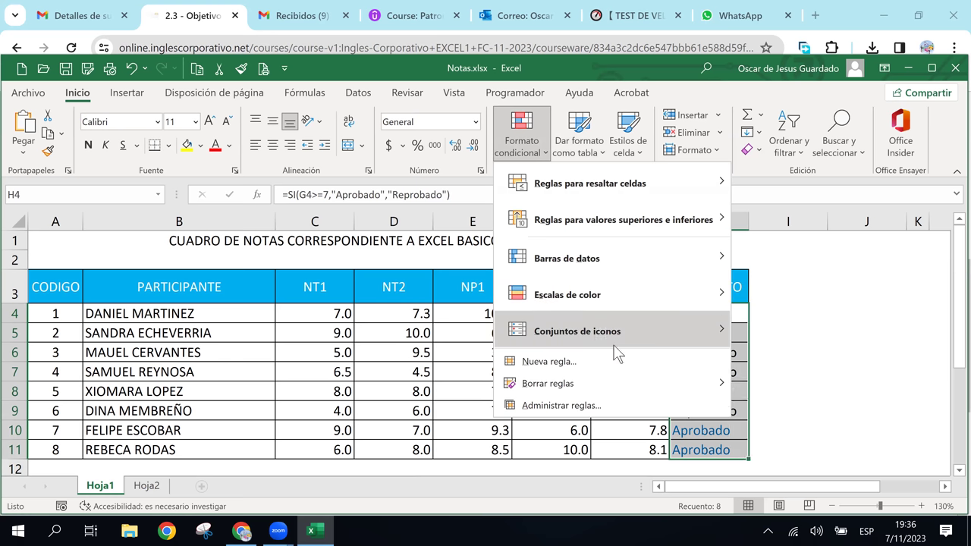
pyautogui.click(600, 407)
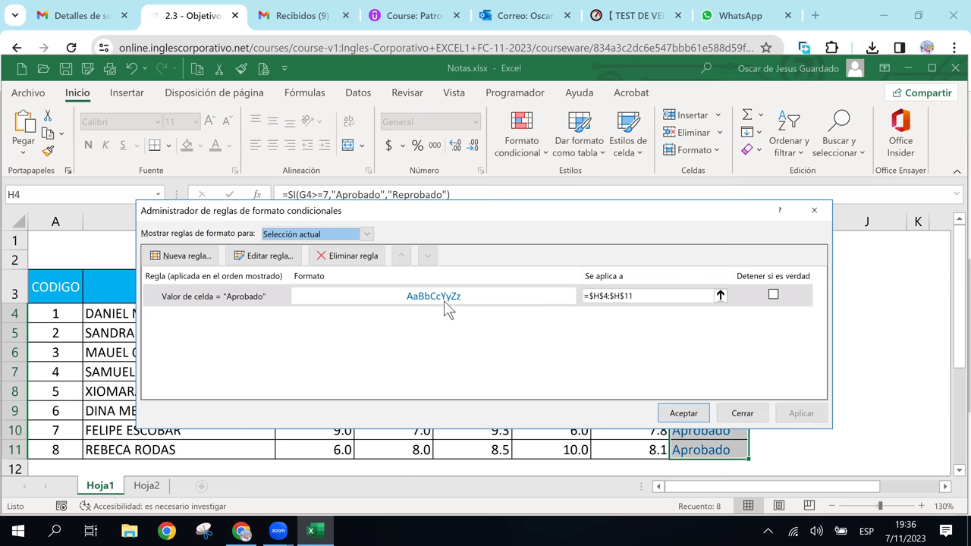
pyautogui.click(448, 303)
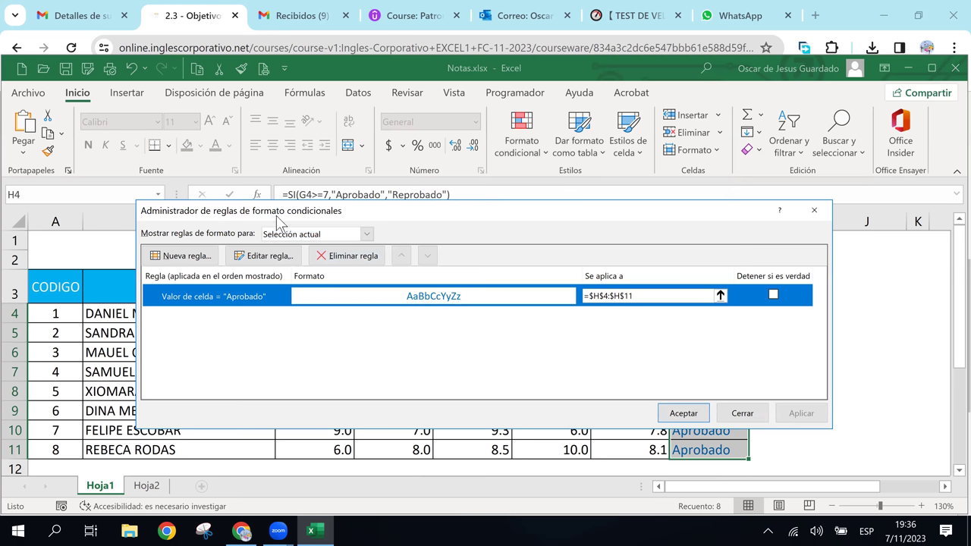
pyautogui.click(273, 257)
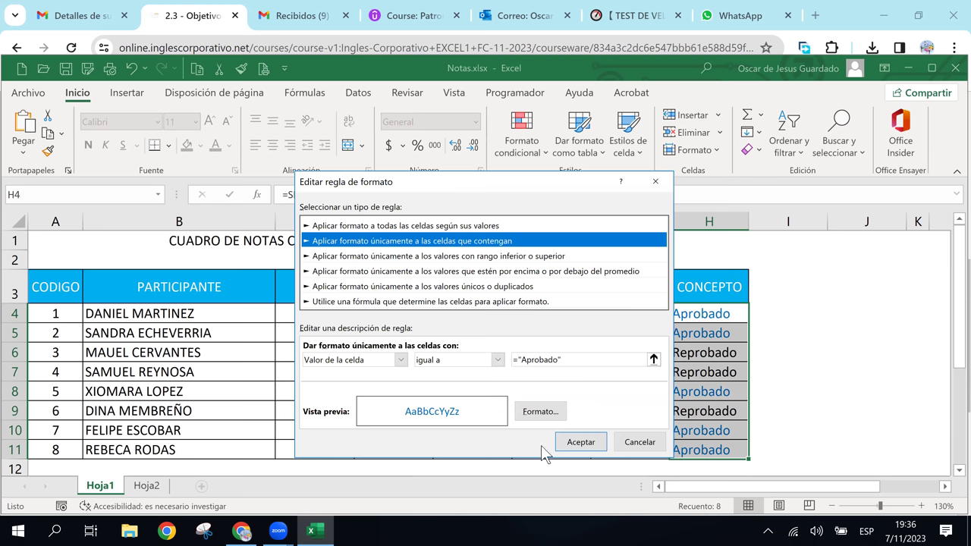
pyautogui.click(540, 412)
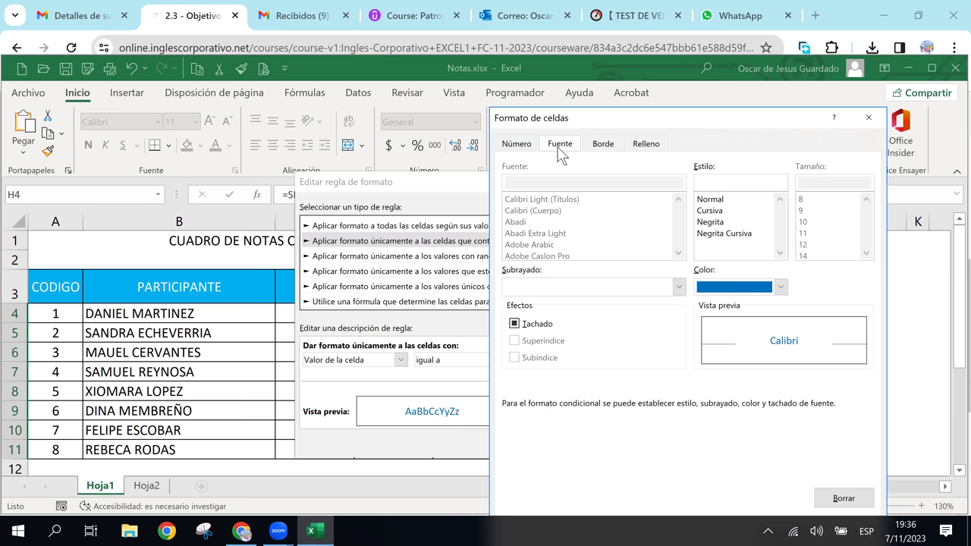
pyautogui.click(645, 143)
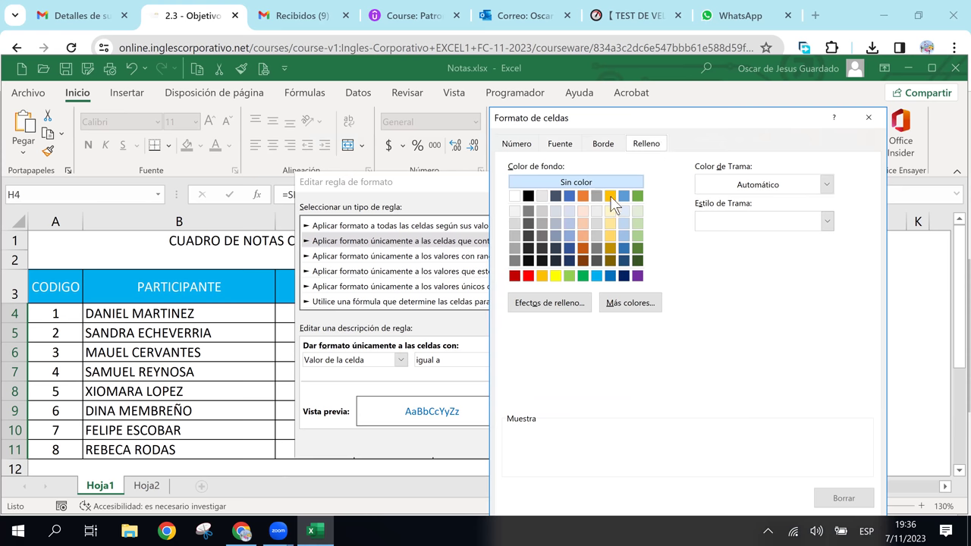
pyautogui.click(565, 145)
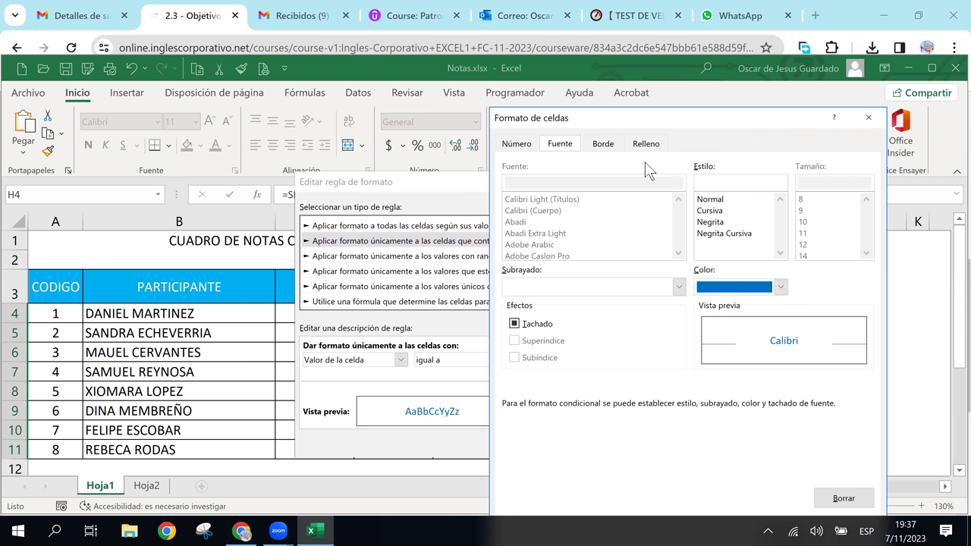
pyautogui.click(869, 118)
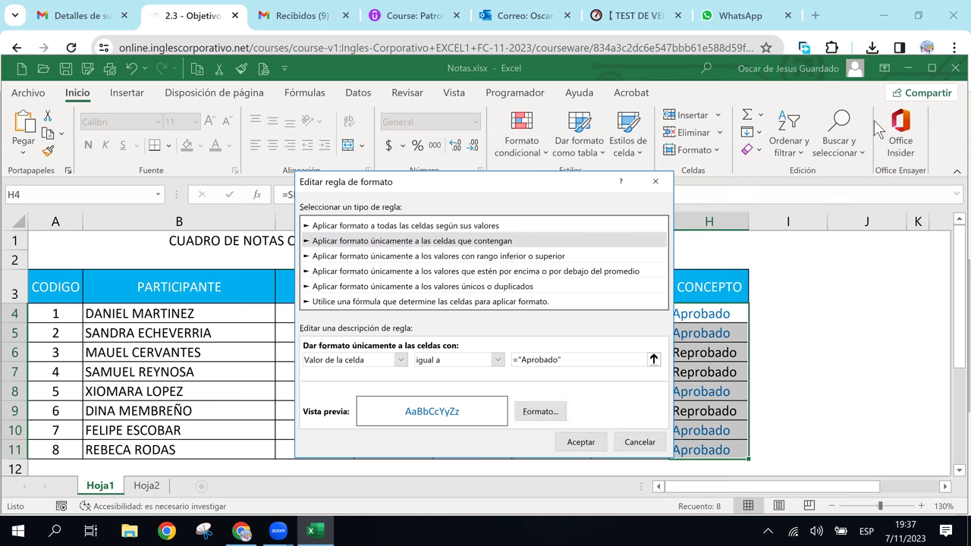
pyautogui.click(639, 442)
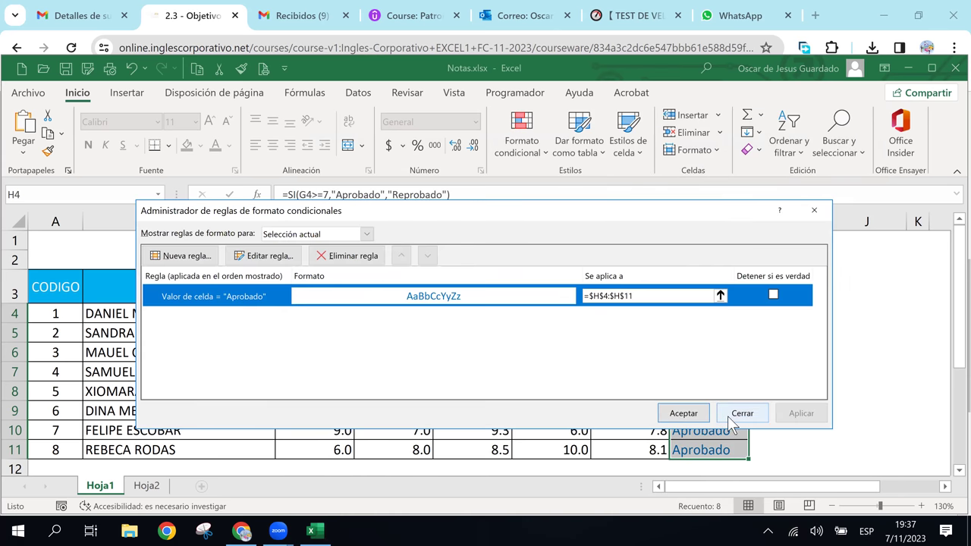
pyautogui.click(729, 414)
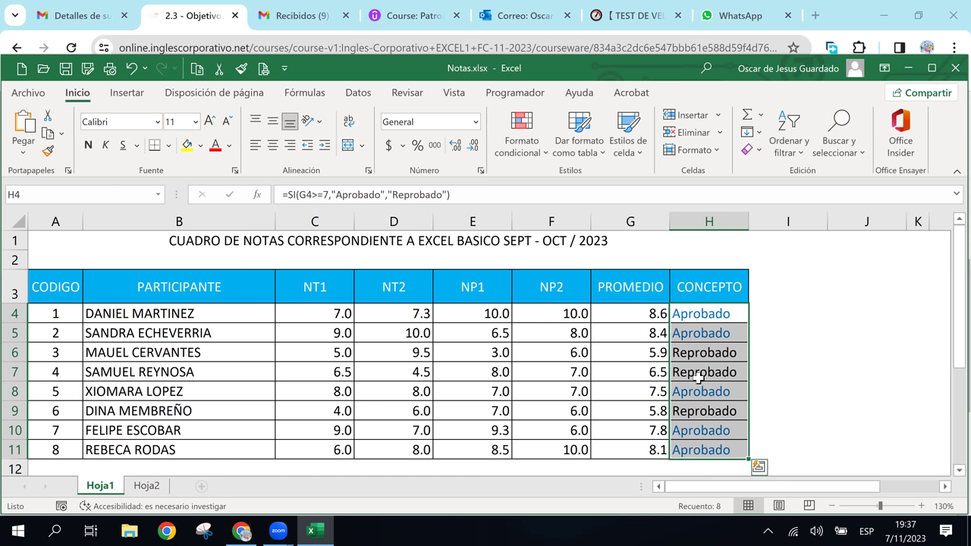
# Step: Add an Es igual a rule giving Reprobado cells the preset Texto rojo format
pyautogui.click(543, 155)
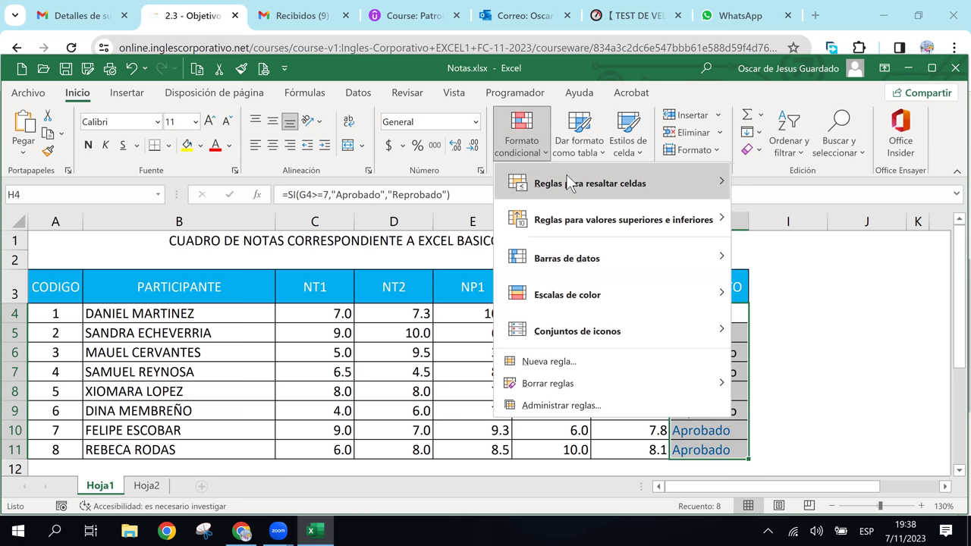
pyautogui.moveTo(590, 183)
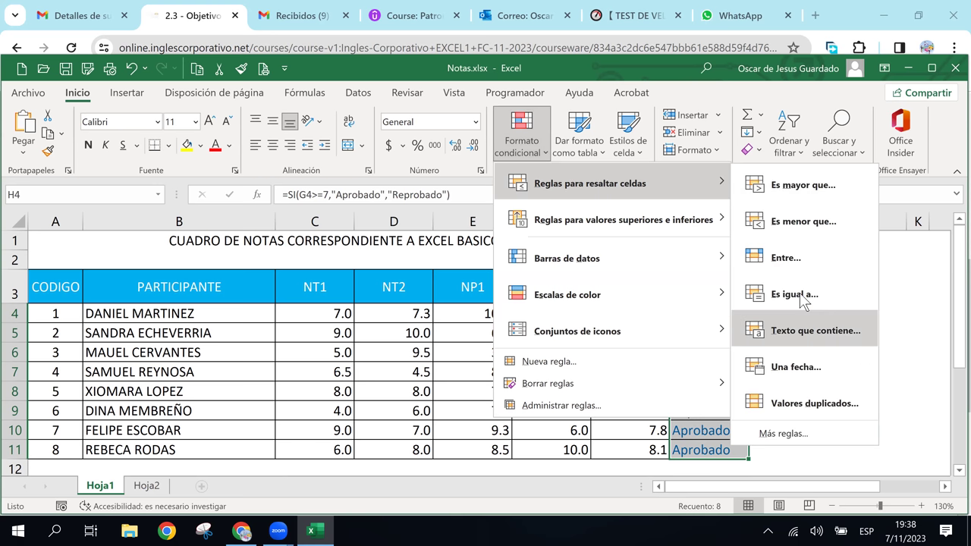
pyautogui.click(793, 294)
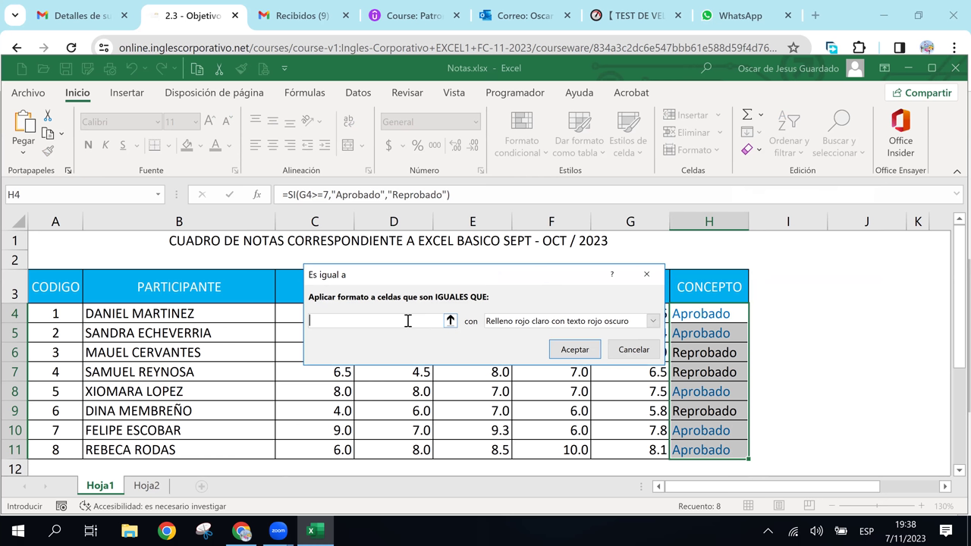
pyautogui.write('Reprobado')
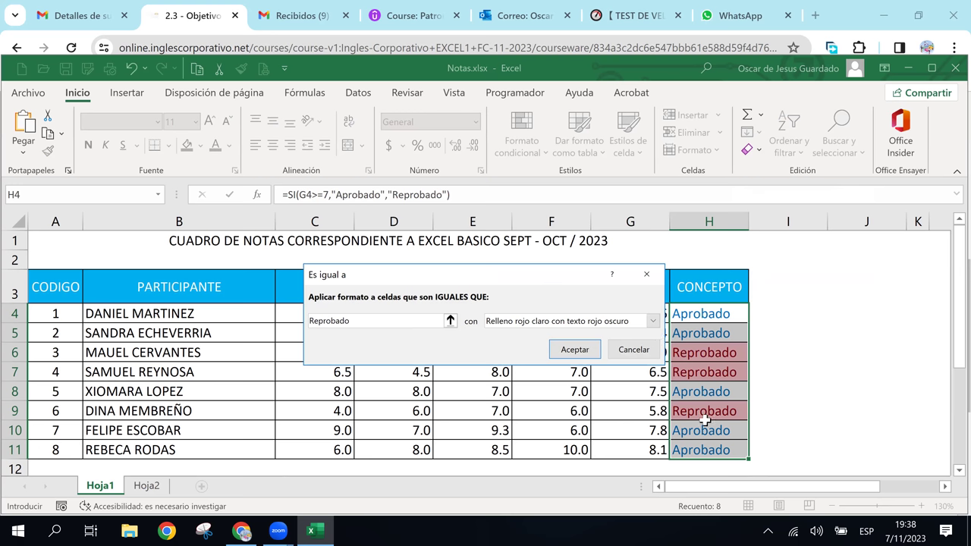
pyautogui.click(654, 323)
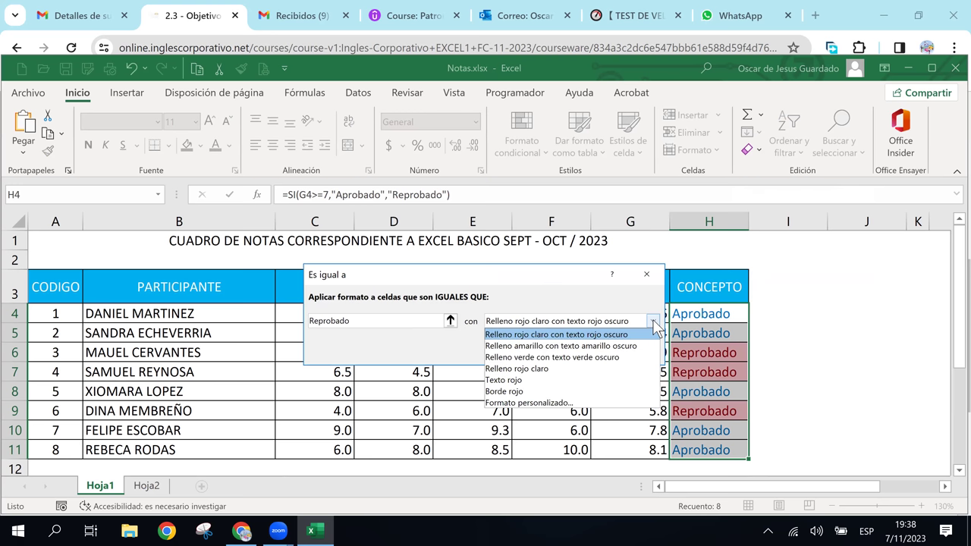
pyautogui.click(529, 381)
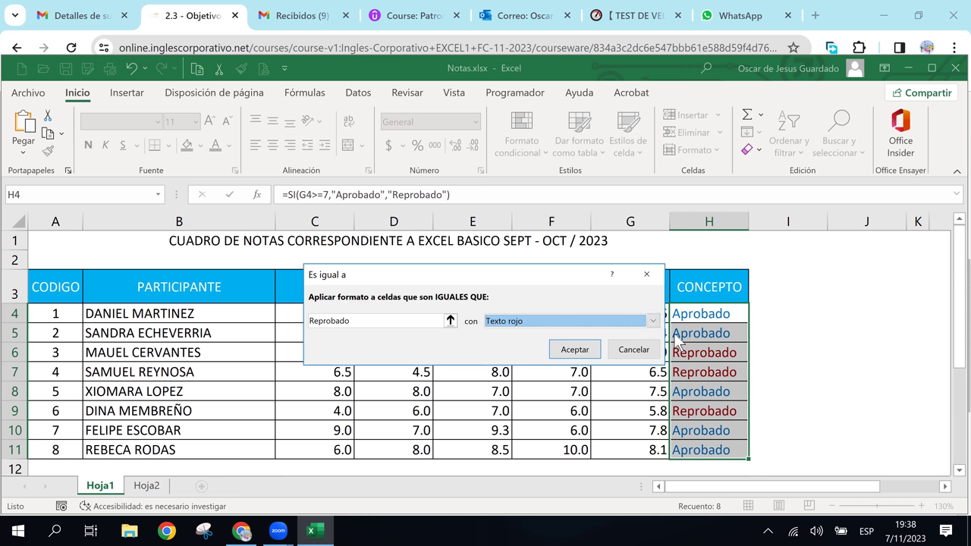
pyautogui.click(588, 348)
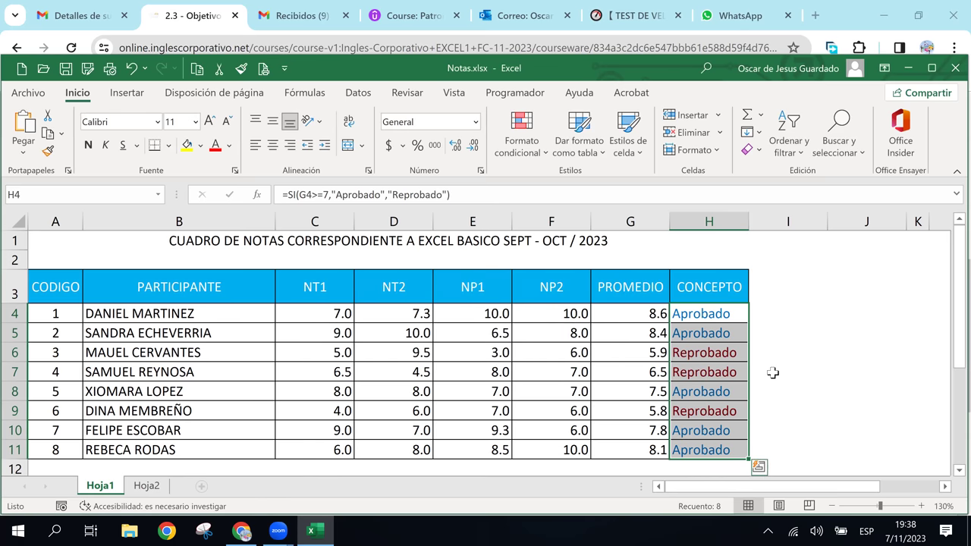
# Step: Change the first student's NP1 grade in E4 to 3
pyautogui.click(642, 349)
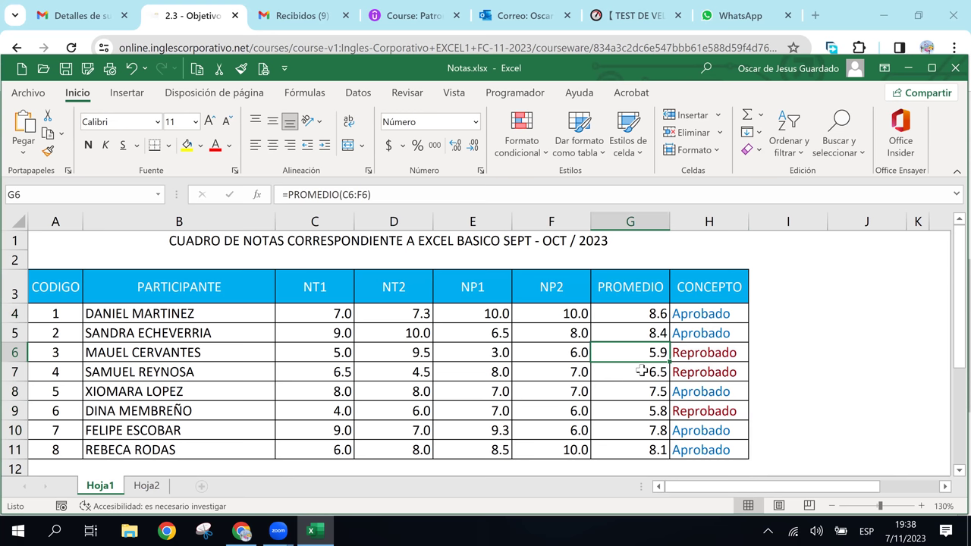
pyautogui.press('Left')
pyautogui.press('Left')
pyautogui.press('Up')
pyautogui.press('Up')
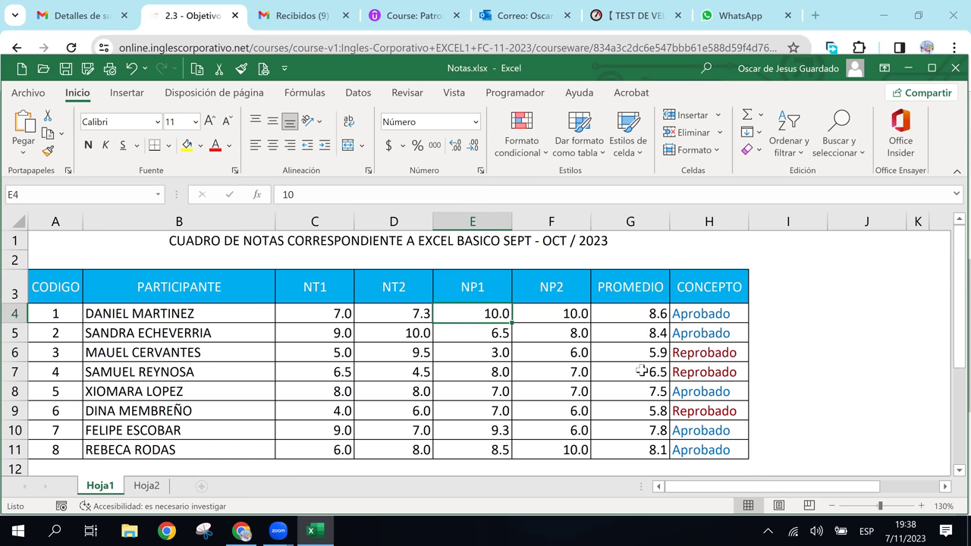
pyautogui.press('Left')
pyautogui.press('Left')
pyautogui.press('Right')
pyautogui.press('Right')
pyautogui.write('3')
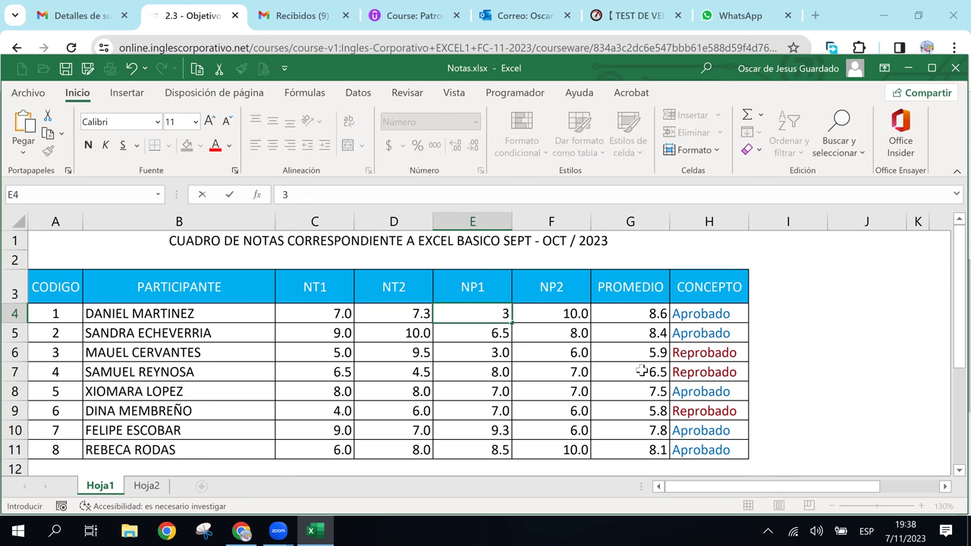
pyautogui.press('Right')
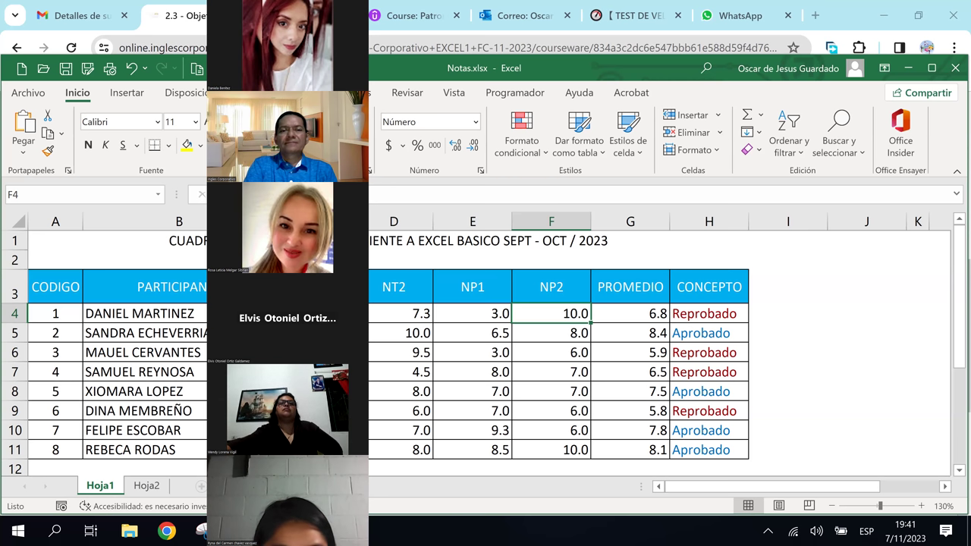
pyautogui.click(476, 69)
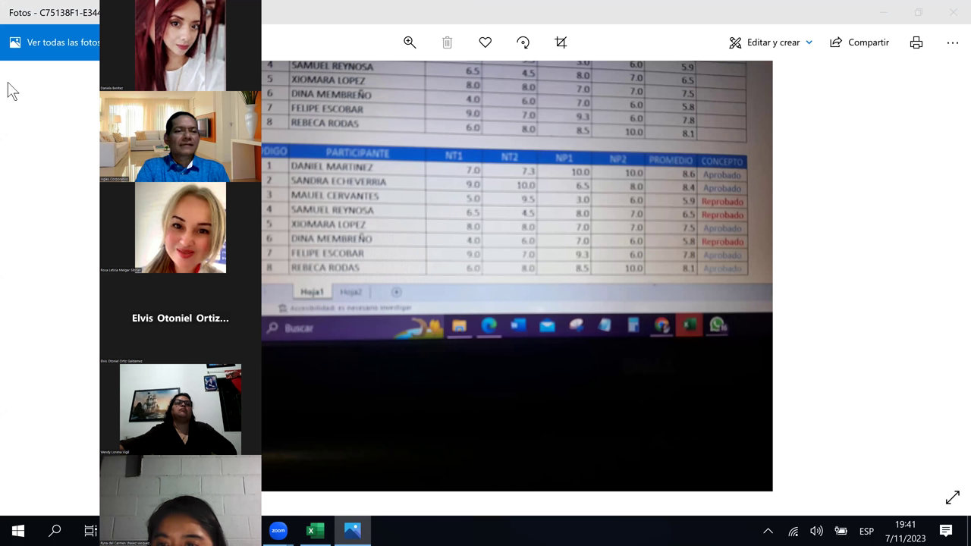
pyautogui.click(954, 12)
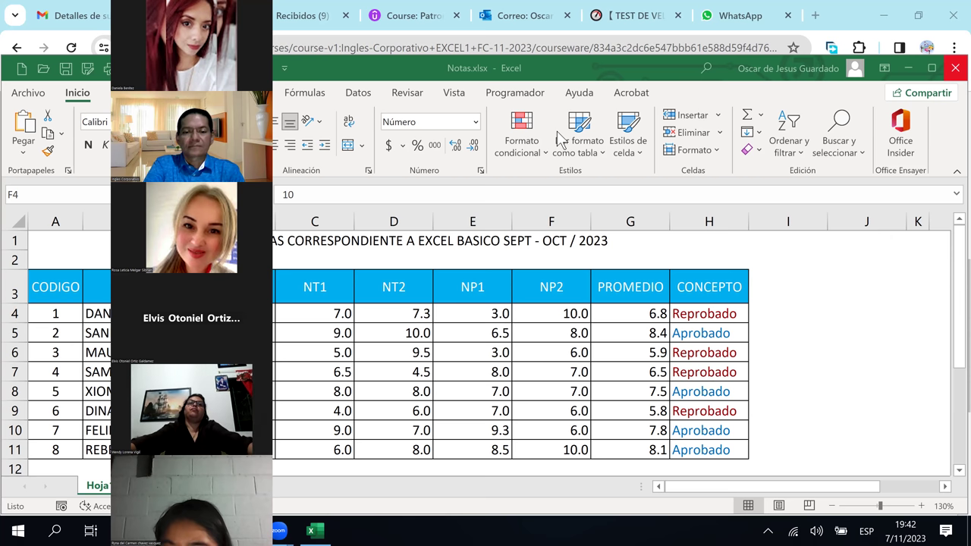
# Step: Open the emoji picker with Win+. and switch to searching emojis by name
pyautogui.press('super+period')
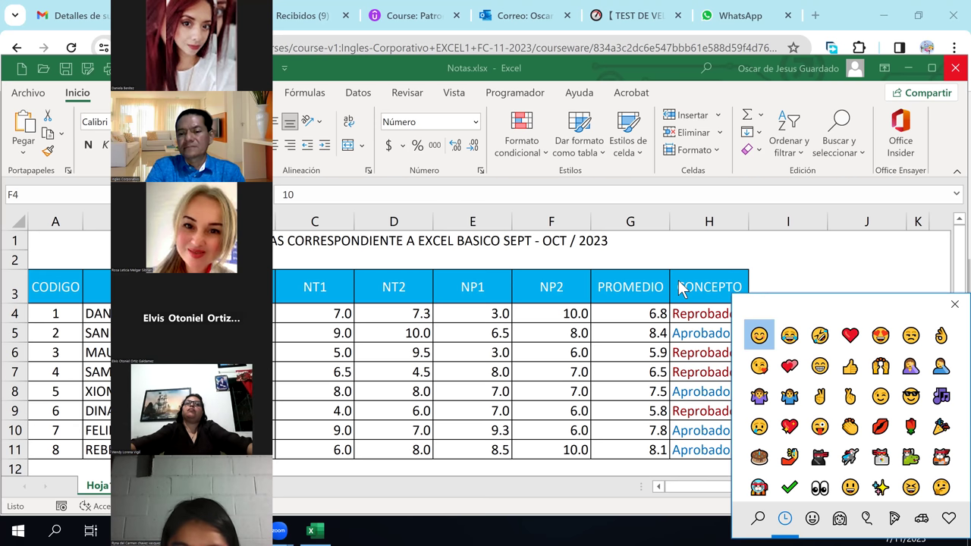
pyautogui.click(953, 306)
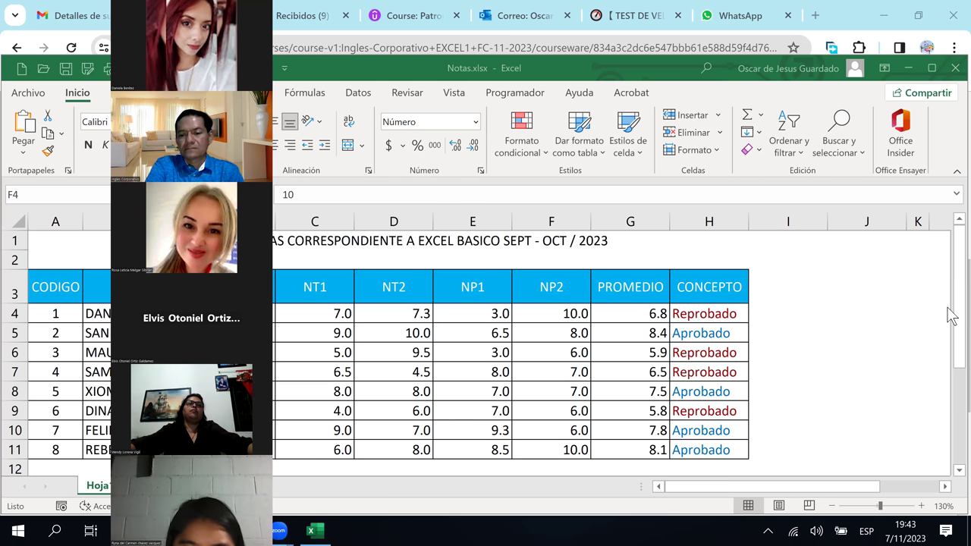
pyautogui.press('super+period')
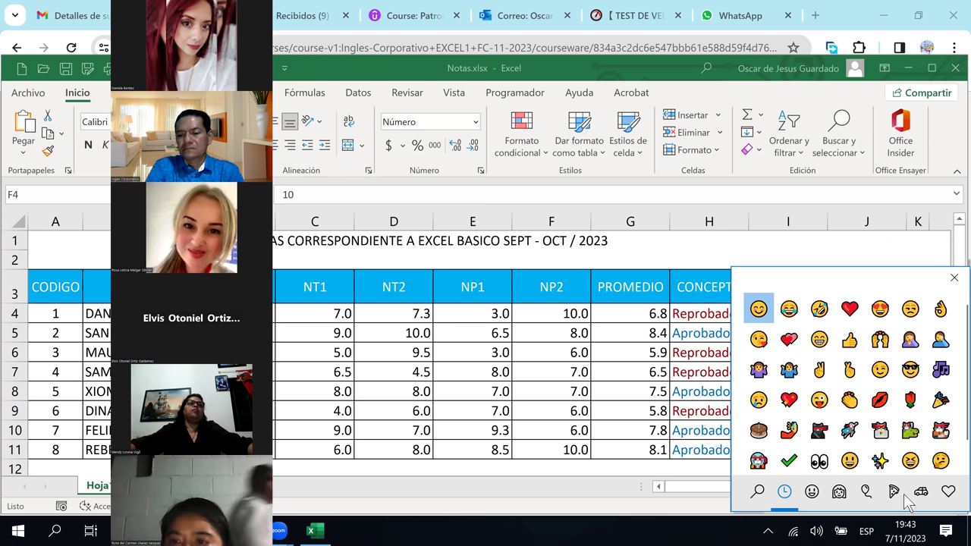
pyautogui.click(758, 494)
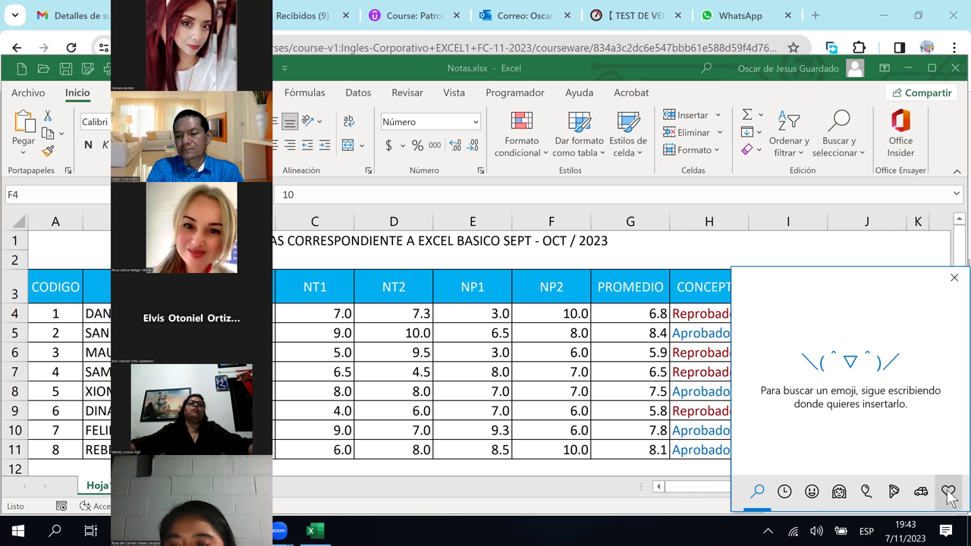
# Step: Close the emoji panel and review the CONCEPTO results in H4 through H6
pyautogui.click(955, 279)
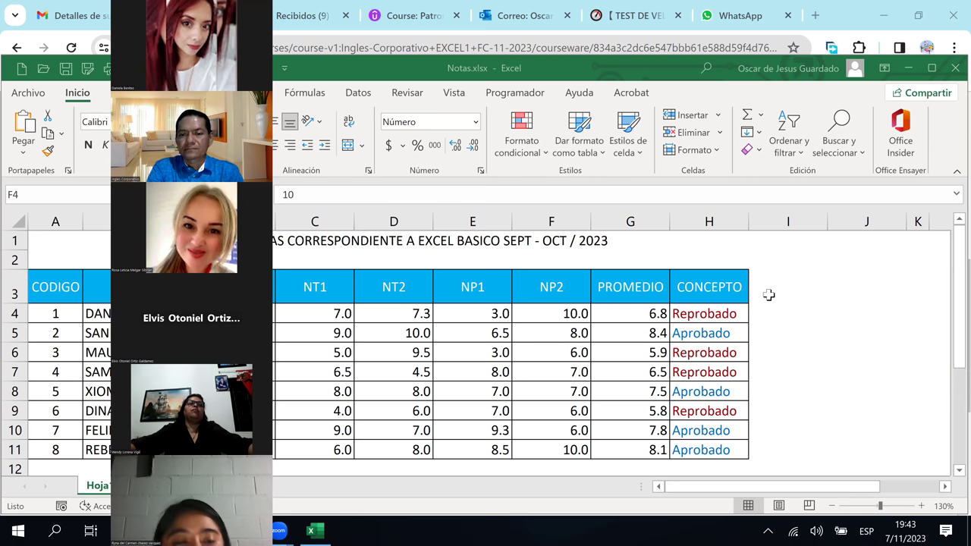
pyautogui.click(705, 314)
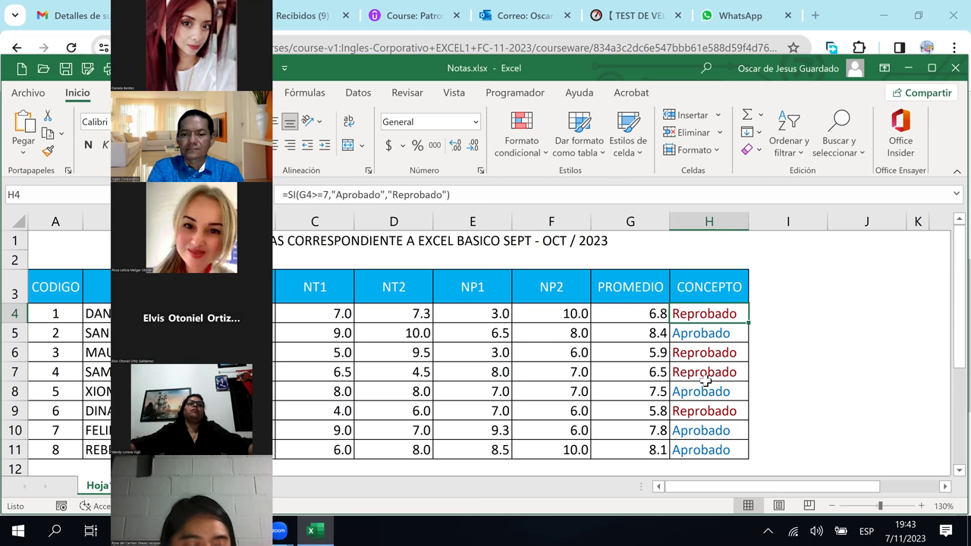
pyautogui.click(704, 372)
pyautogui.click(698, 353)
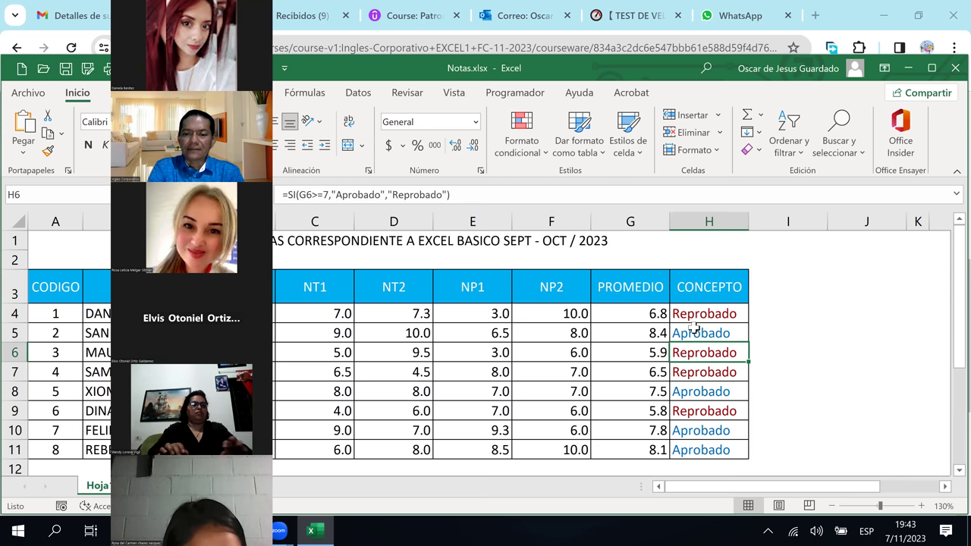
pyautogui.click(694, 330)
pyautogui.click(690, 315)
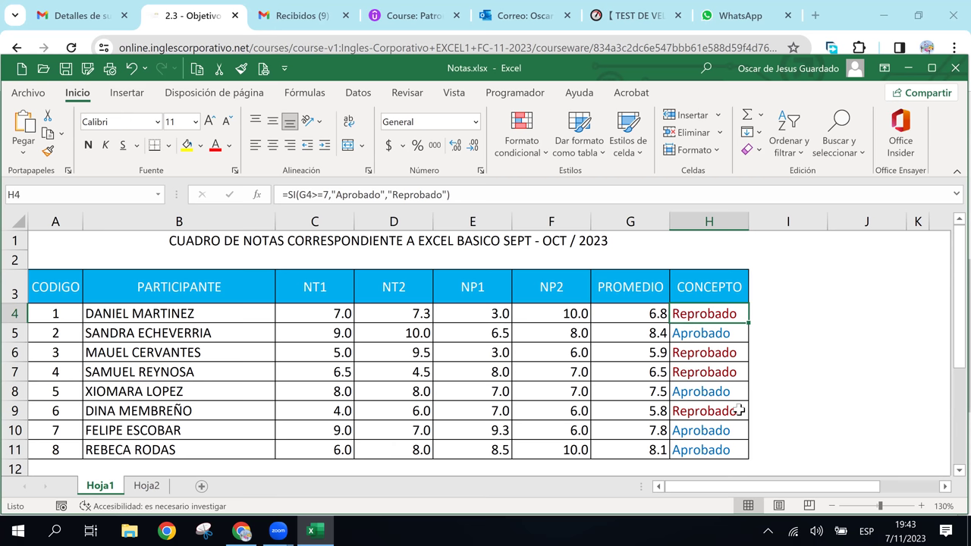
pyautogui.click(625, 332)
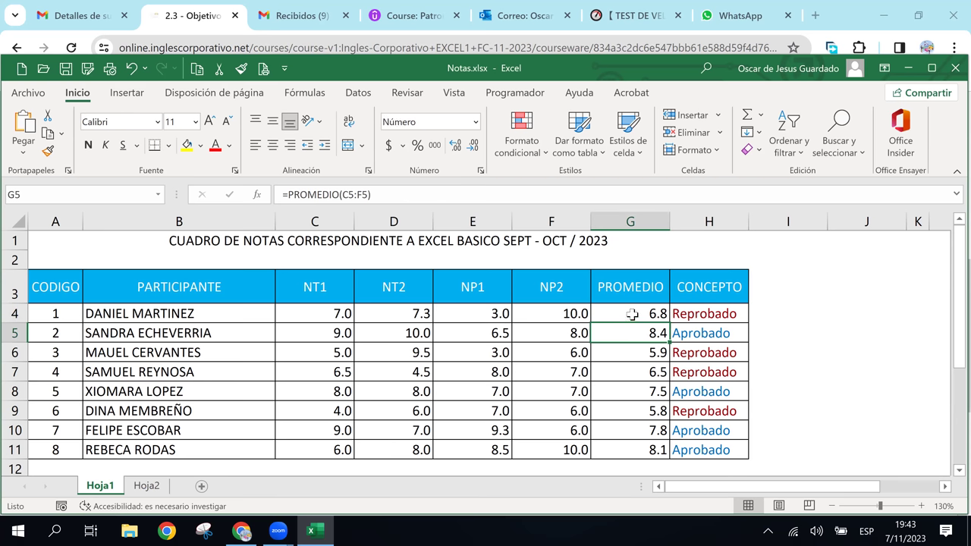
pyautogui.moveTo(632, 314); pyautogui.dragTo(630, 351)
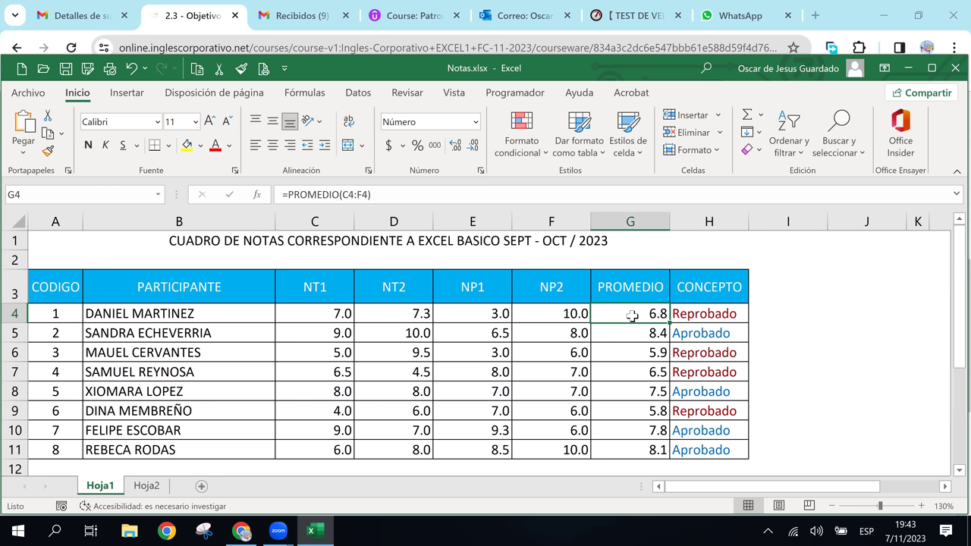
pyautogui.click(241, 531)
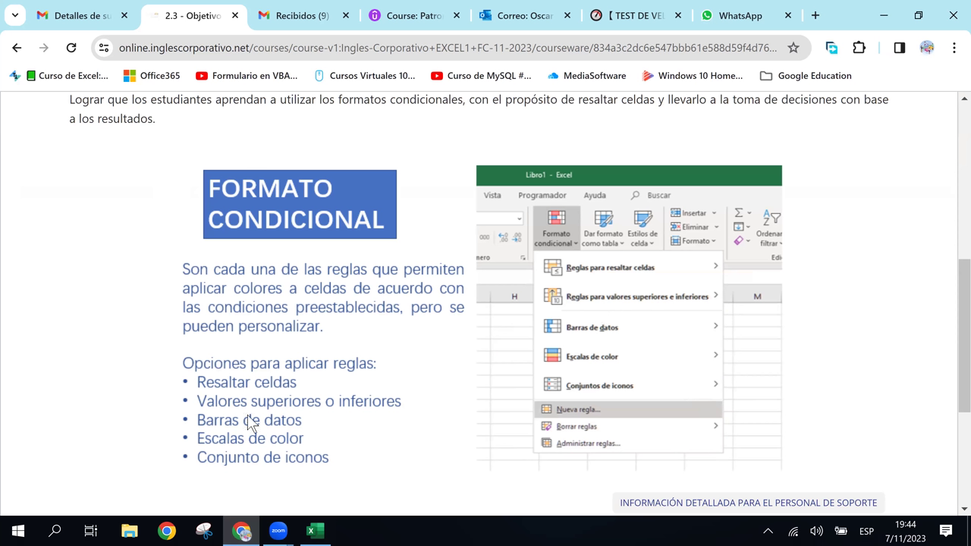
pyautogui.click(313, 531)
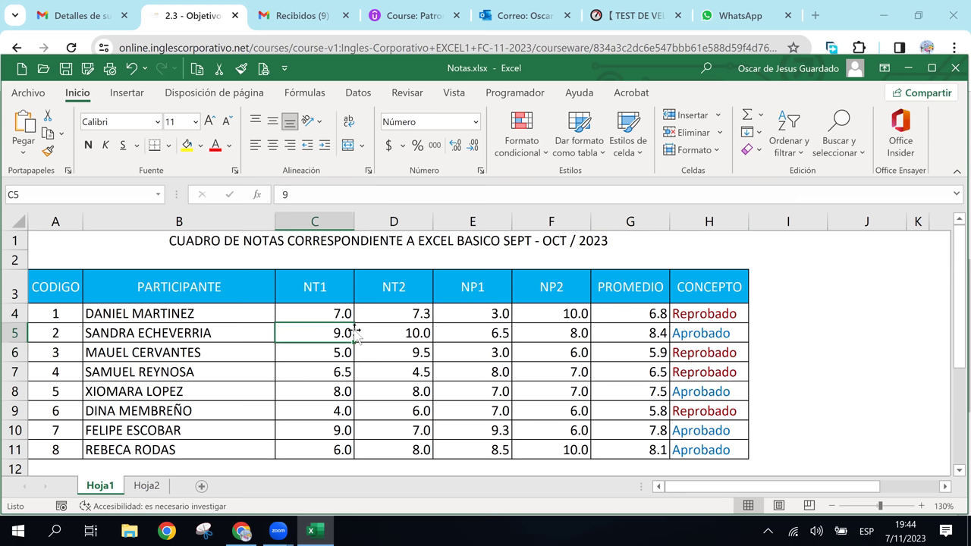
# Step: Apply a Por debajo del promedio rule to NT1 (C4:C11) with Relleno rojo claro
pyautogui.moveTo(332, 313); pyautogui.dragTo(341, 448)
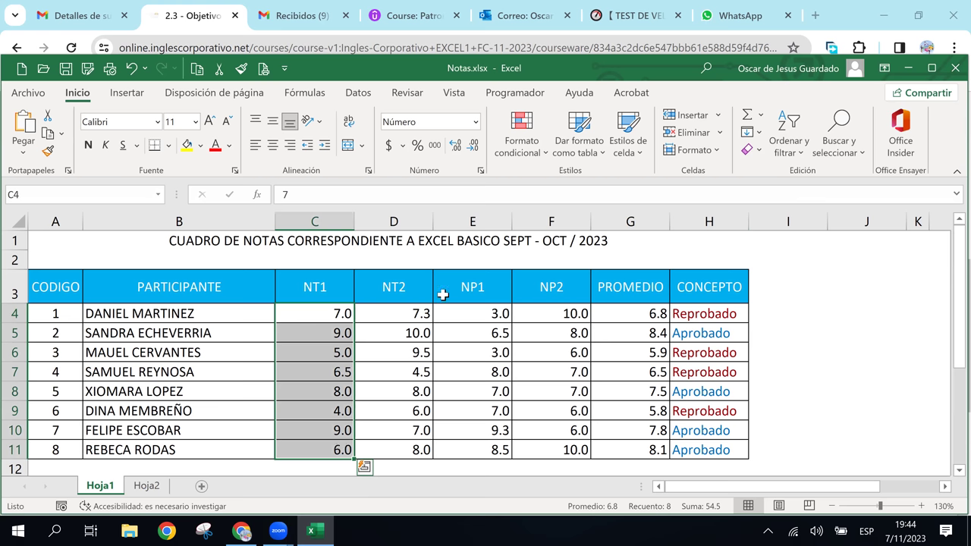
pyautogui.click(541, 148)
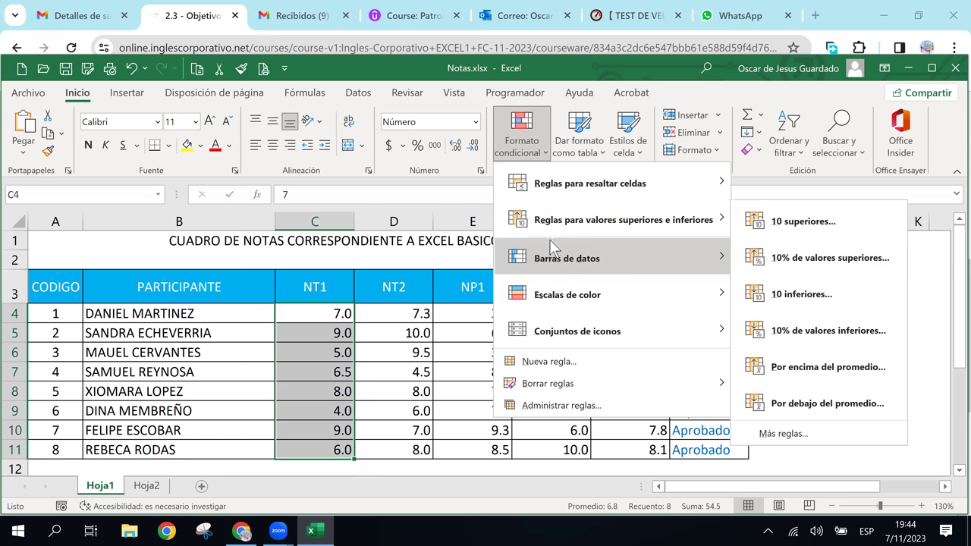
pyautogui.moveTo(622, 219)
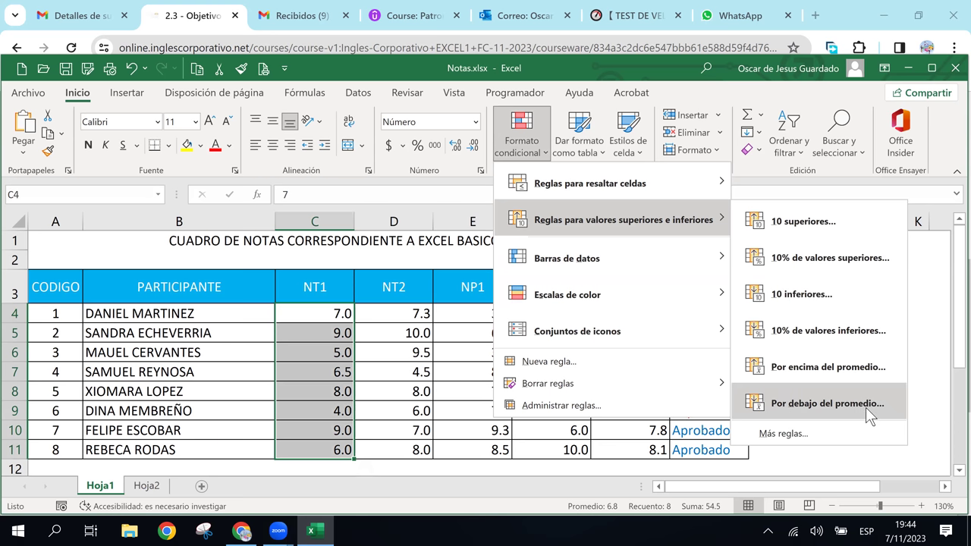
pyautogui.click(817, 403)
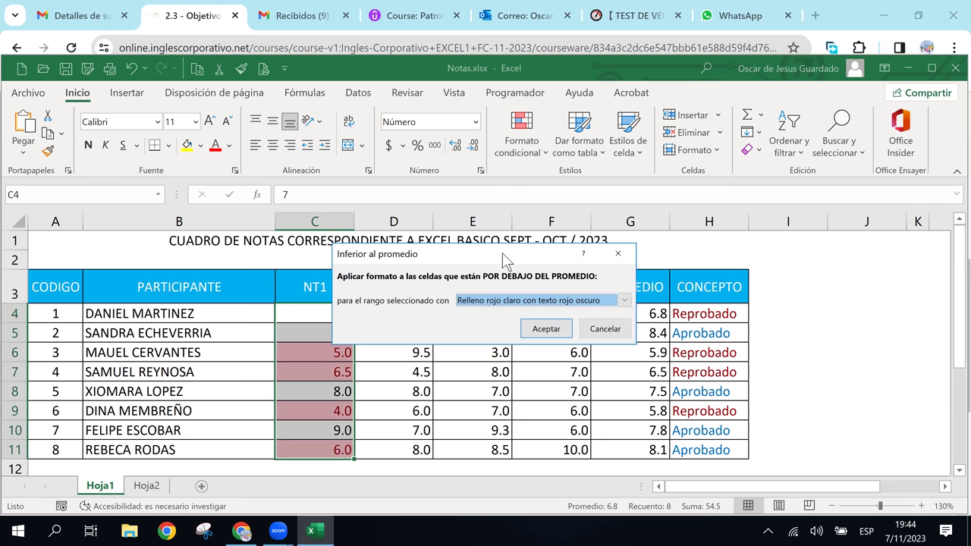
pyautogui.moveTo(503, 256); pyautogui.dragTo(594, 250)
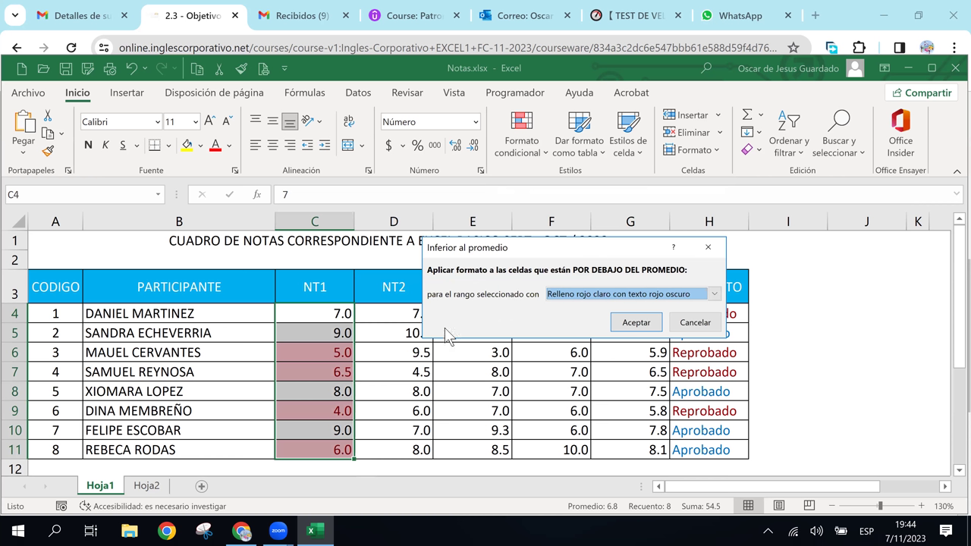
pyautogui.click(715, 295)
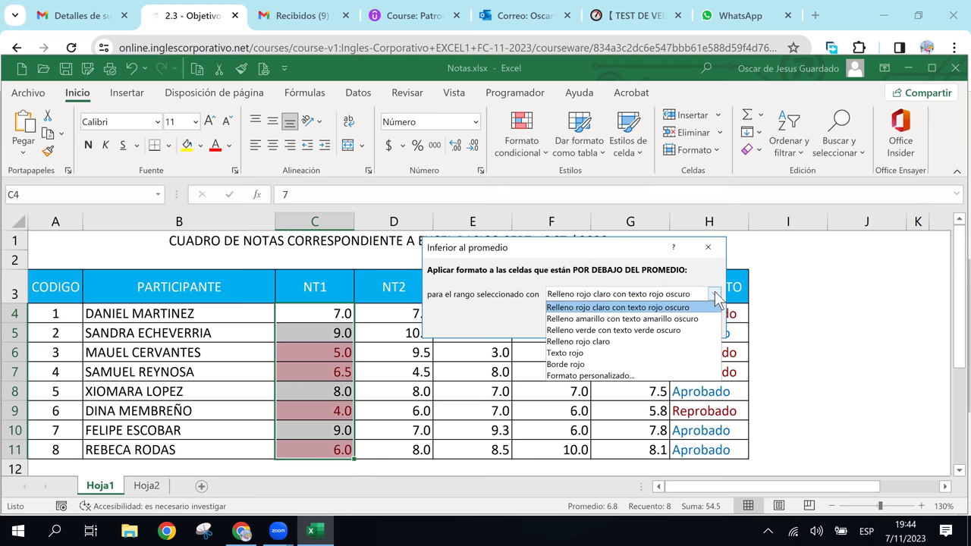
pyautogui.click(714, 296)
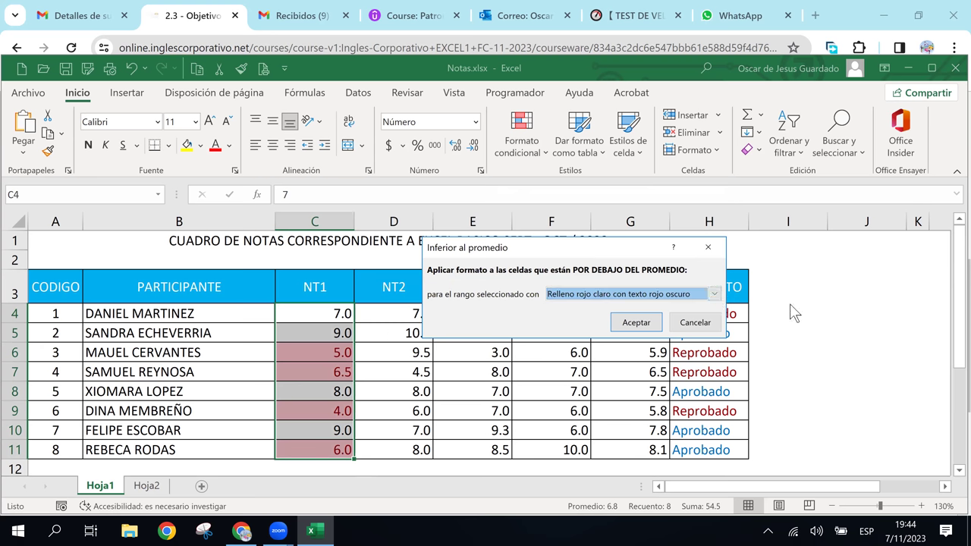
pyautogui.click(636, 323)
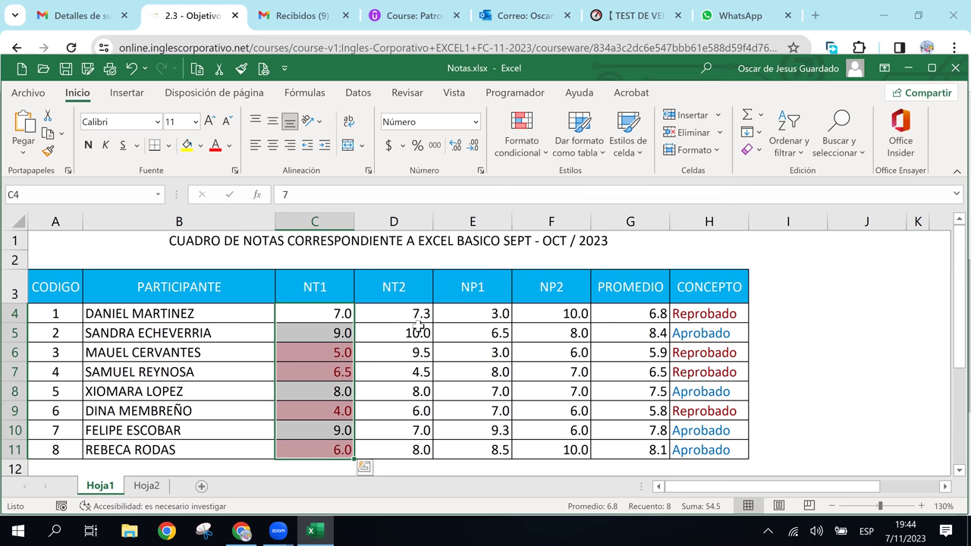
# Step: Apply a Por encima del promedio rule to NT2 (D4:D11) with green fill, dark green text
pyautogui.moveTo(404, 314); pyautogui.dragTo(419, 451)
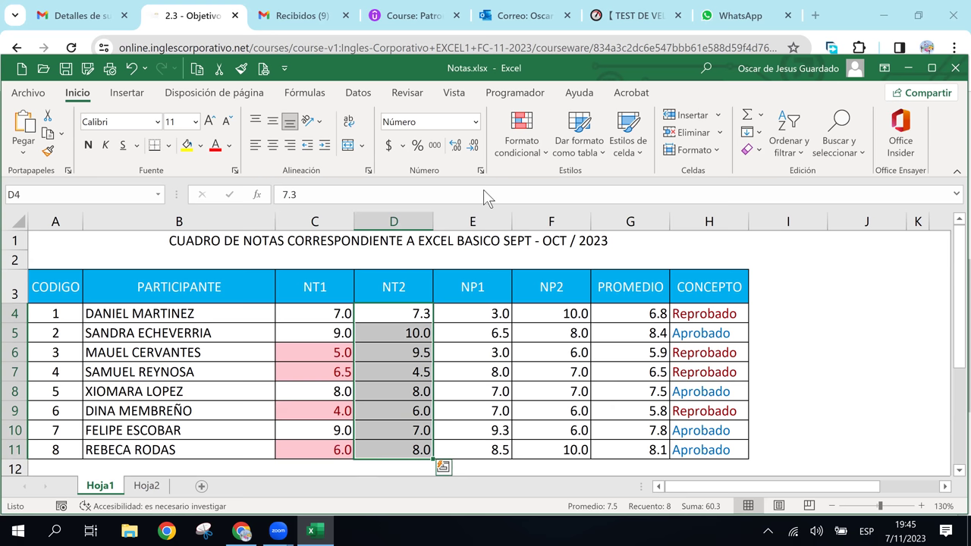
pyautogui.click(535, 148)
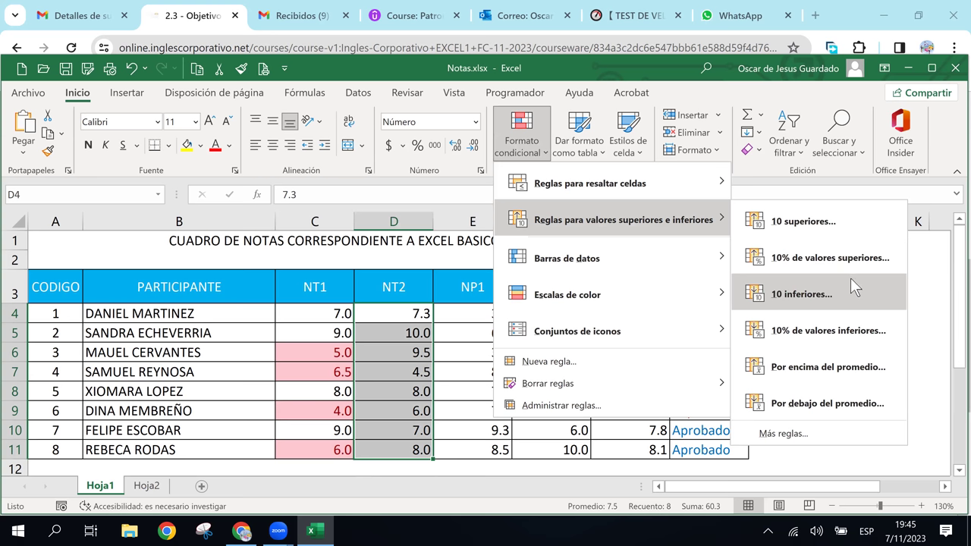
pyautogui.click(832, 361)
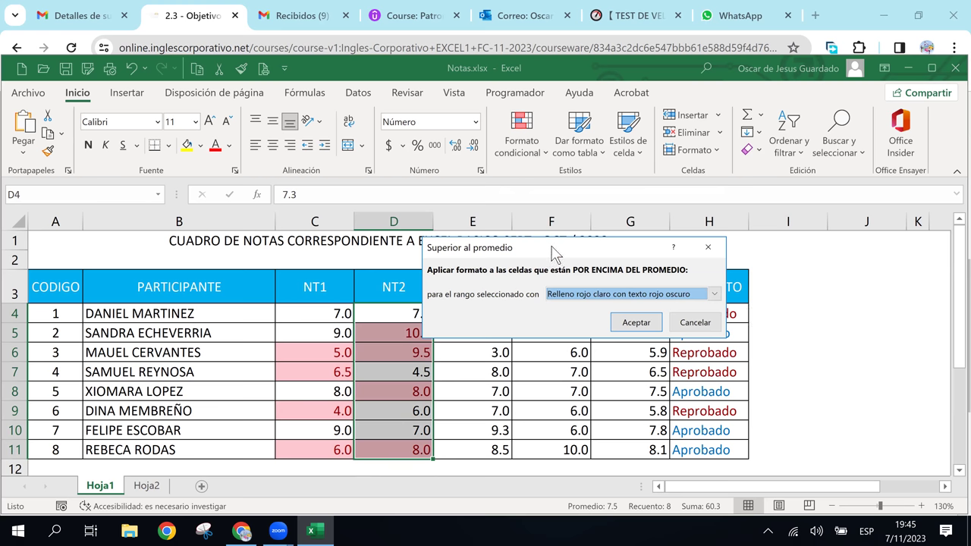
pyautogui.moveTo(552, 247); pyautogui.dragTo(660, 257)
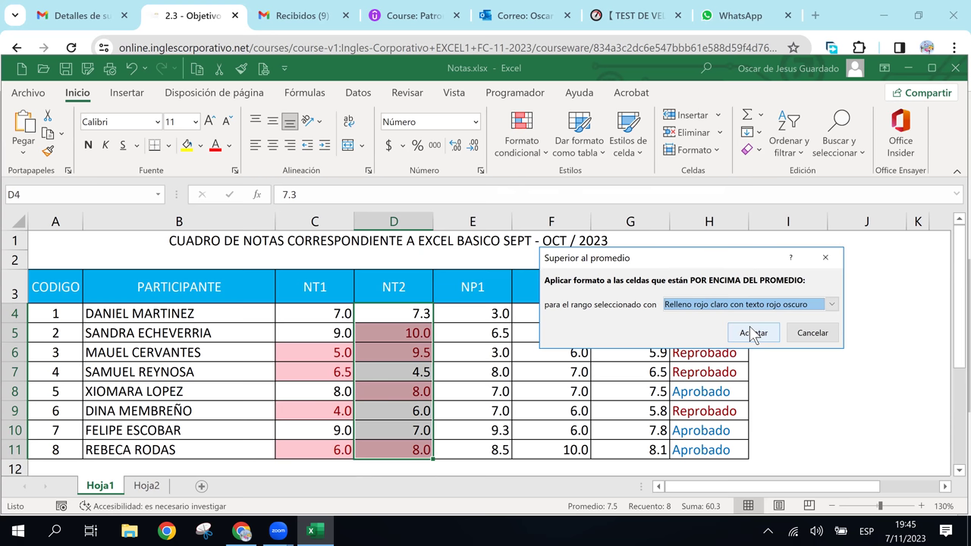
pyautogui.click(797, 305)
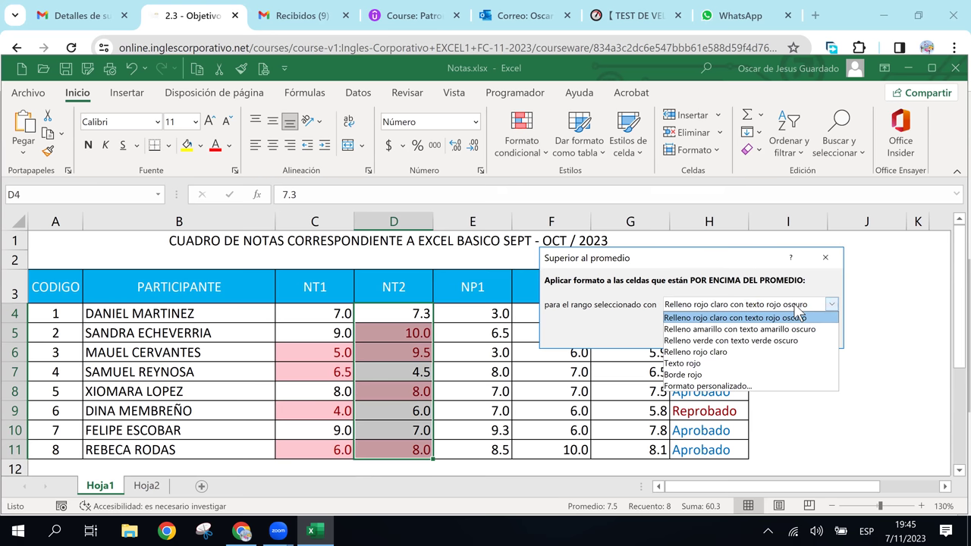
pyautogui.click(766, 343)
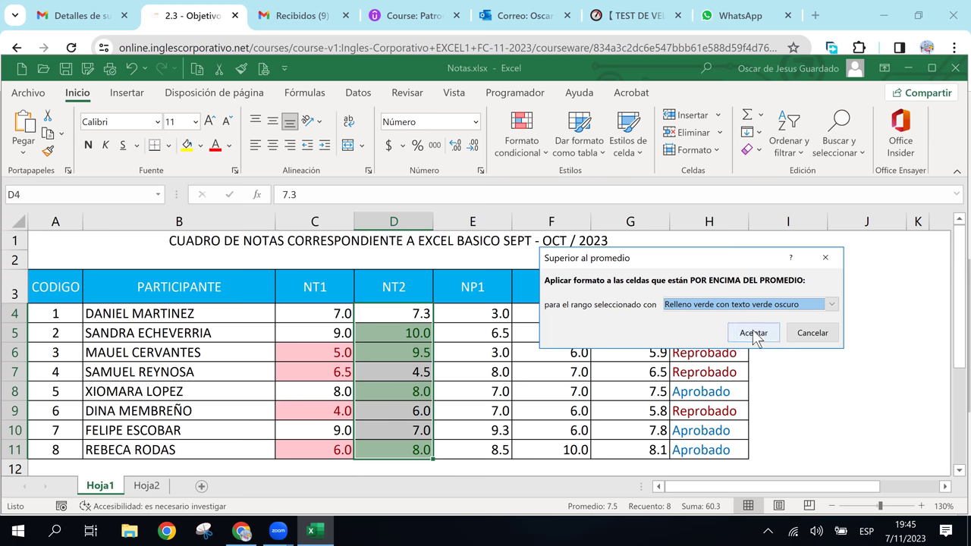
pyautogui.click(755, 337)
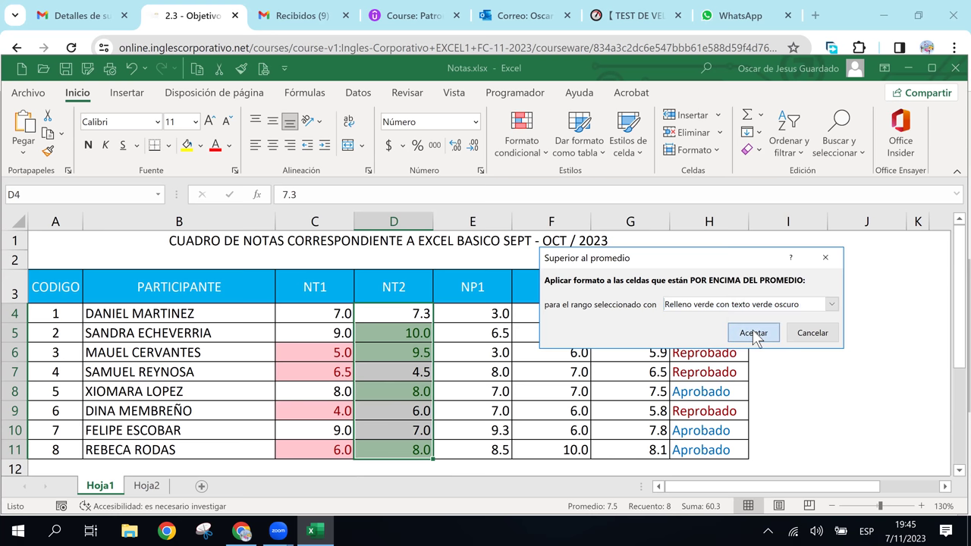
pyautogui.click(483, 334)
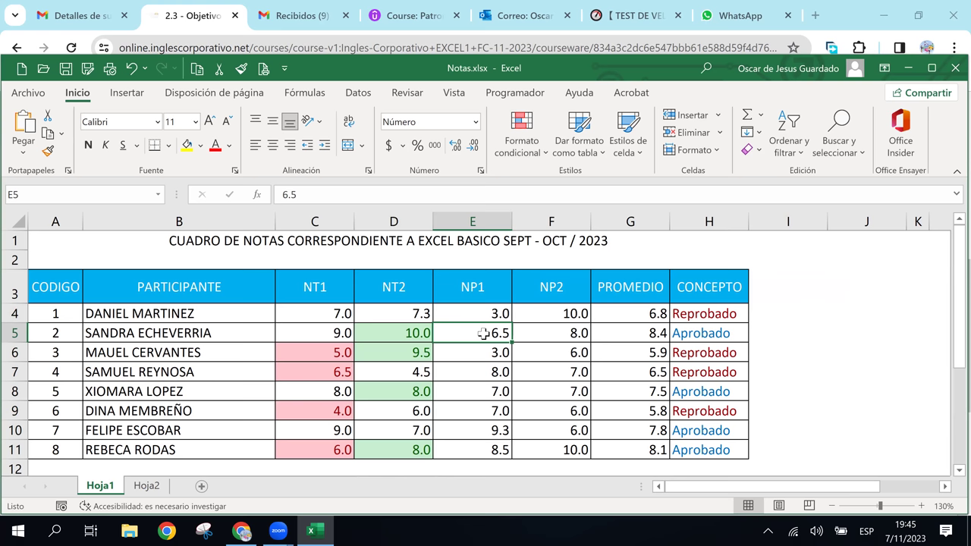
pyautogui.click(544, 144)
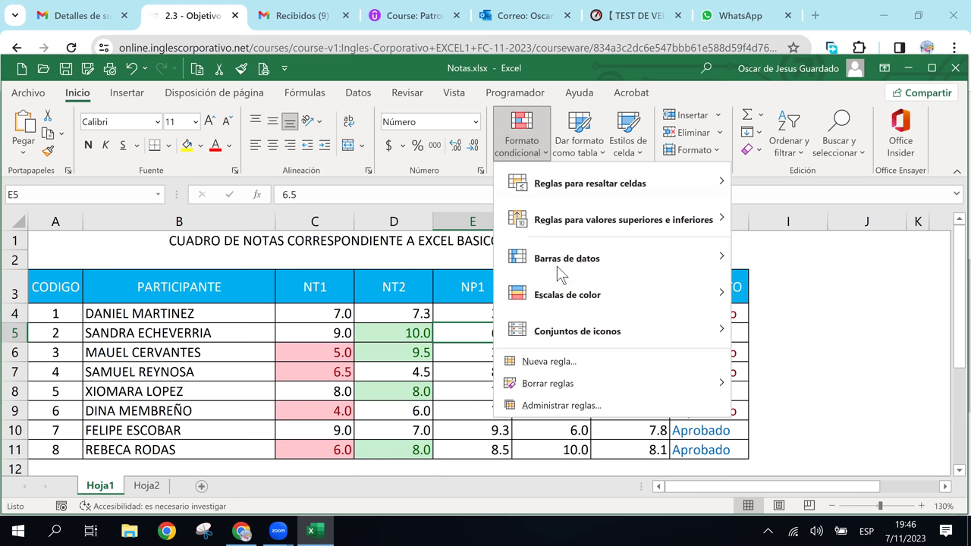
pyautogui.click(457, 345)
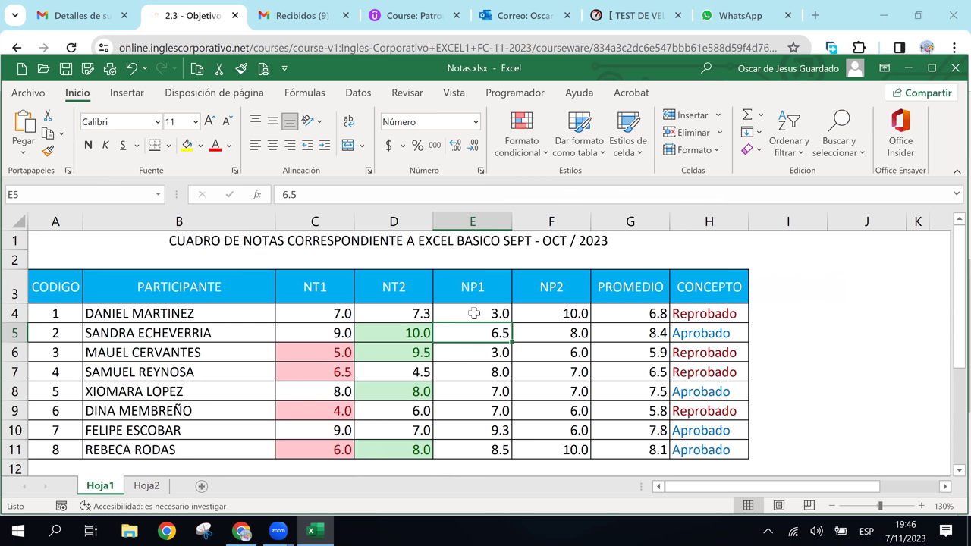
pyautogui.click(474, 313)
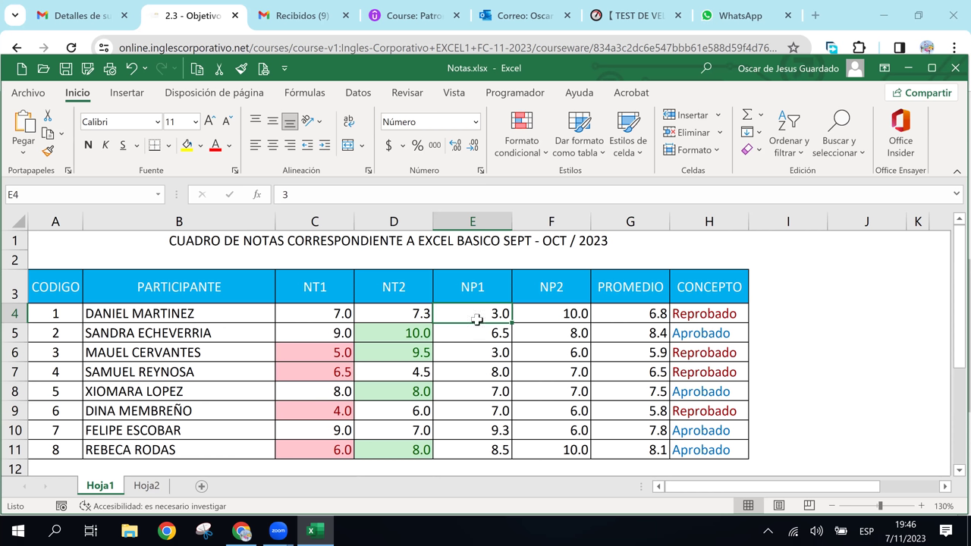
# Step: Add light-blue gradient data bars to the NP1 scores in E4:E11, then check cell E4
pyautogui.moveTo(477, 314); pyautogui.dragTo(481, 452)
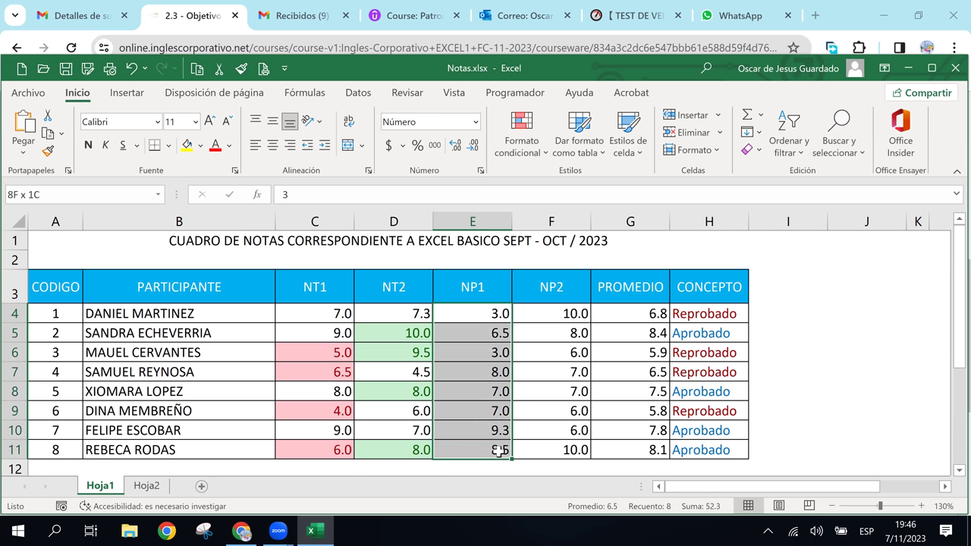
pyautogui.click(539, 153)
pyautogui.moveTo(567, 258)
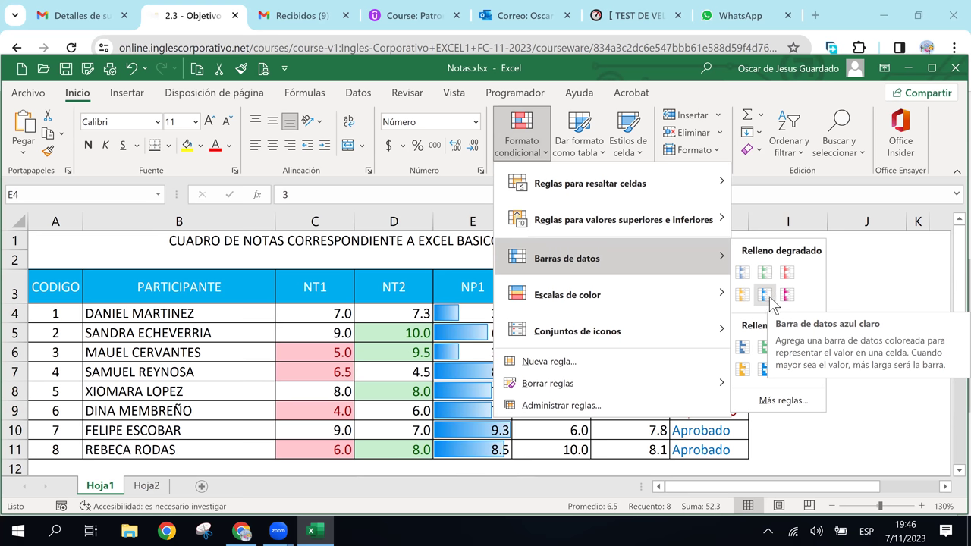
pyautogui.click(765, 294)
pyautogui.click(522, 342)
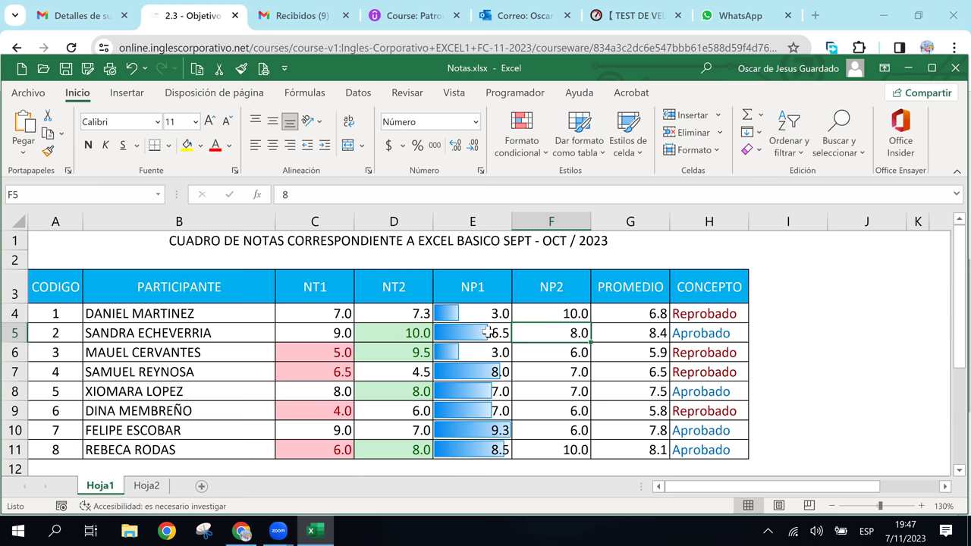
pyautogui.click(467, 314)
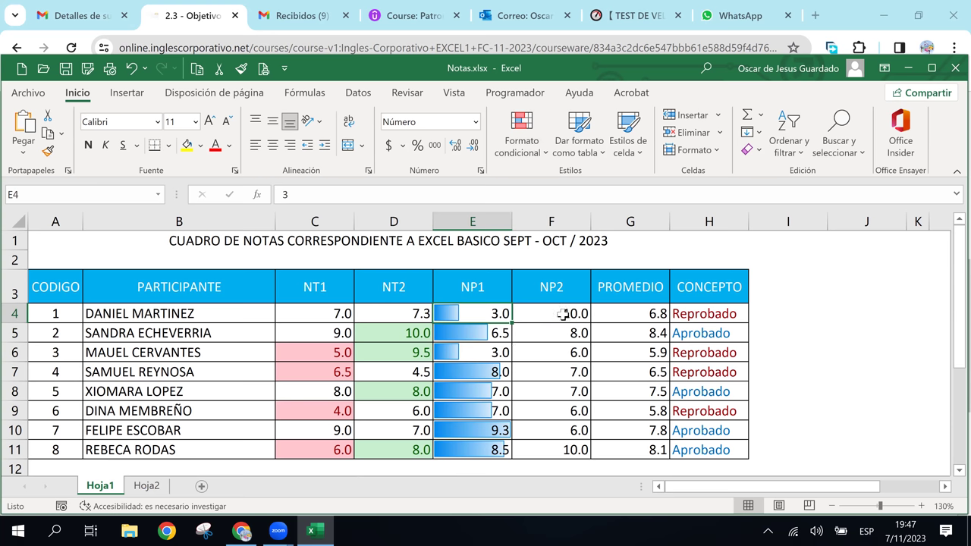
# Step: Apply the green-yellow colour scale to the NP2 scores in F4:F11, then check G4's formula
pyautogui.moveTo(562, 313); pyautogui.dragTo(569, 452)
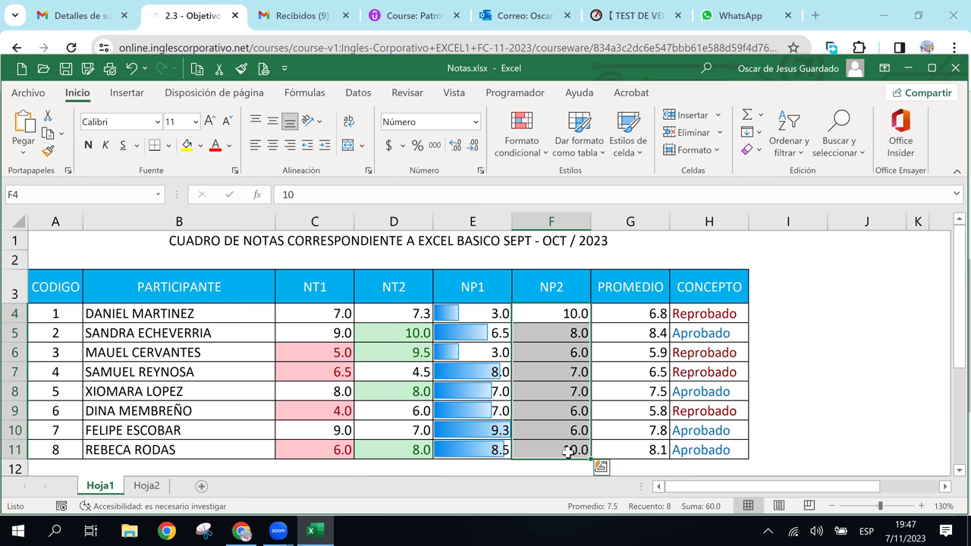
pyautogui.click(537, 152)
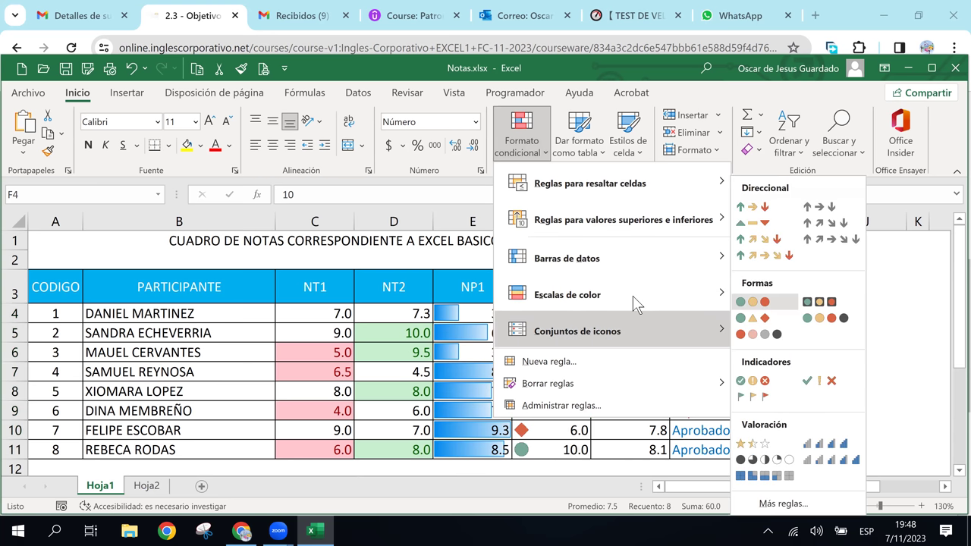
pyautogui.moveTo(568, 295)
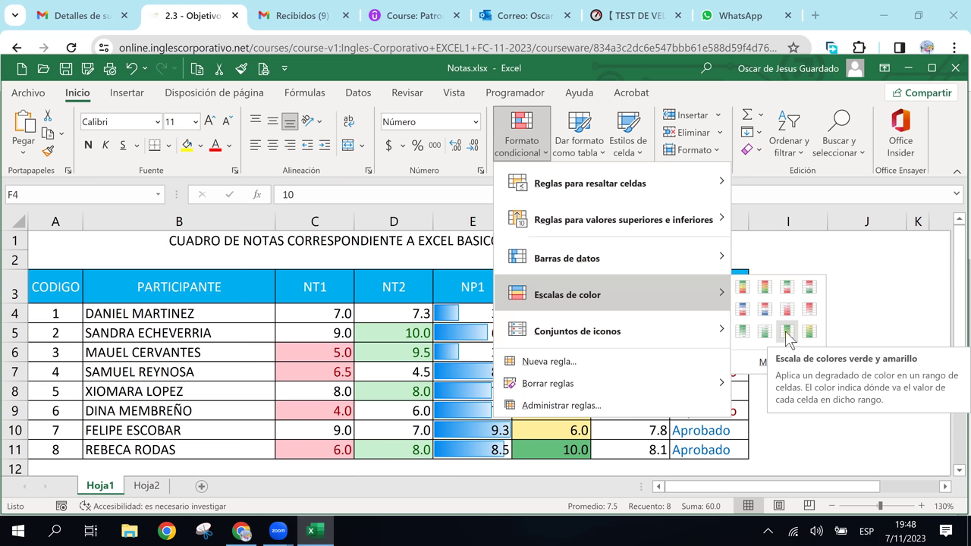
pyautogui.click(789, 332)
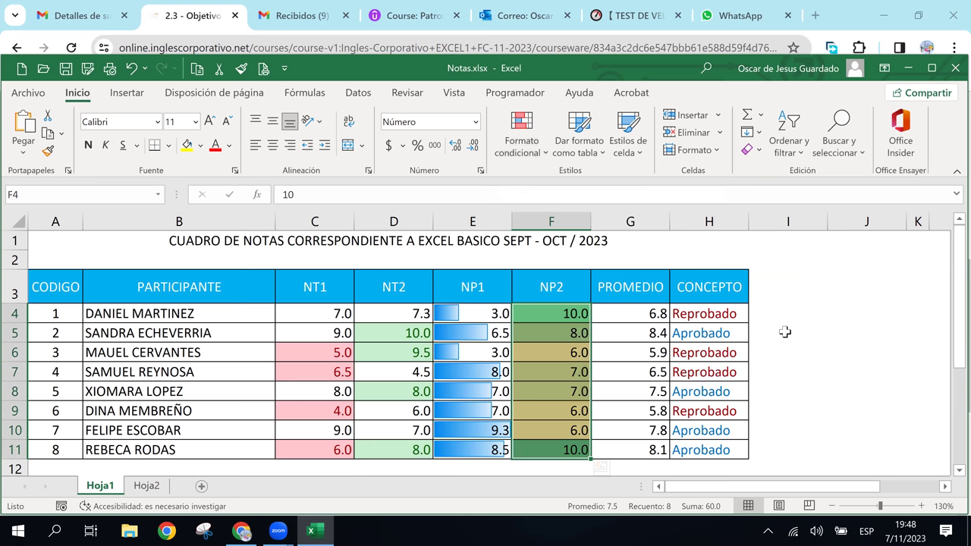
pyautogui.click(566, 356)
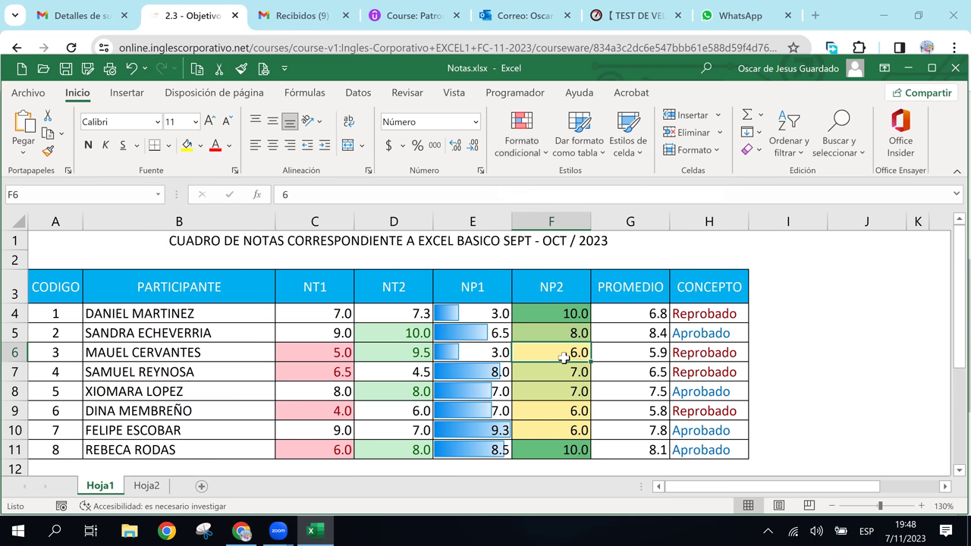
pyautogui.click(611, 322)
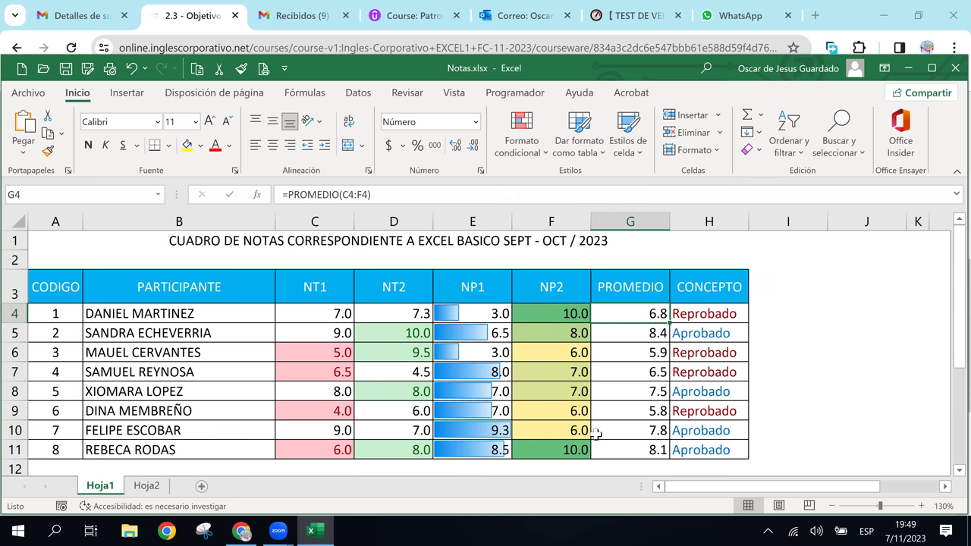
pyautogui.click(571, 319)
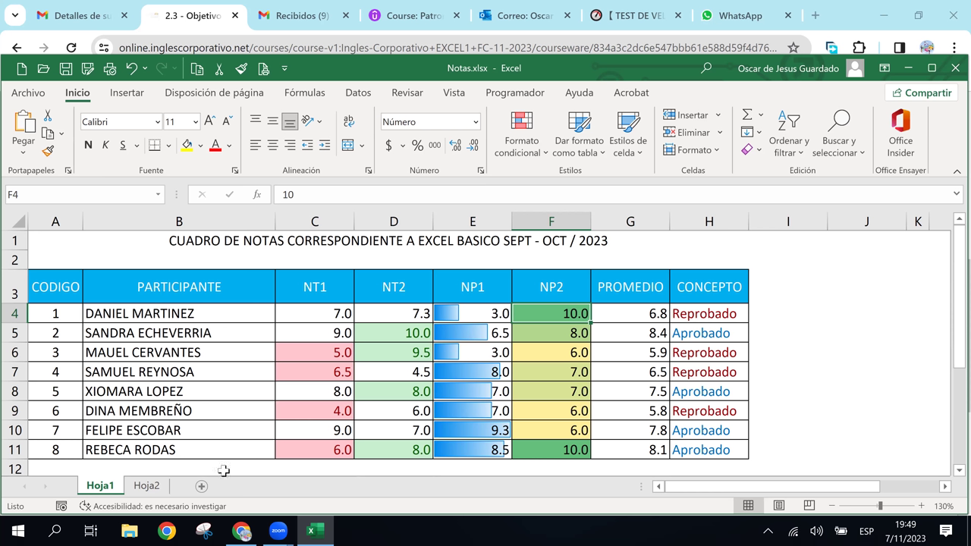
pyautogui.click(241, 534)
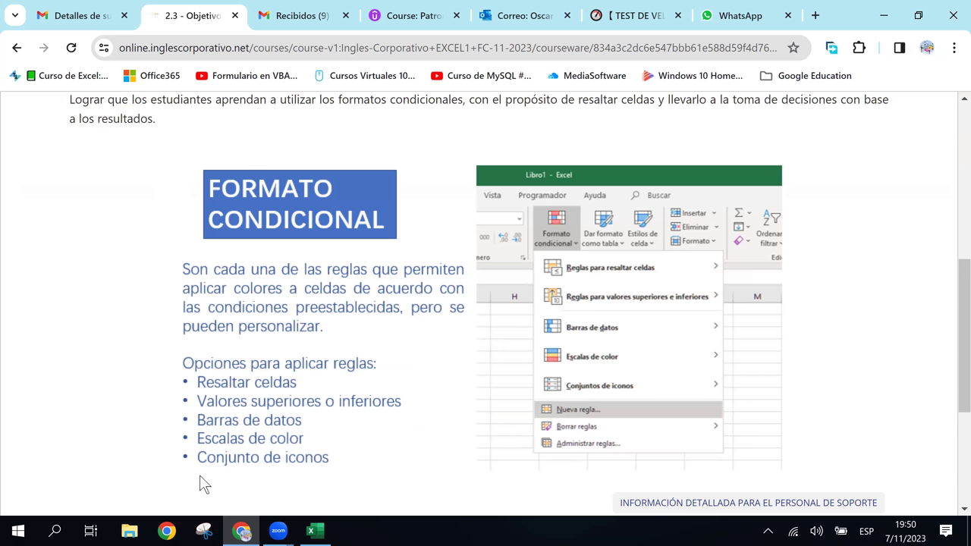
pyautogui.click(317, 533)
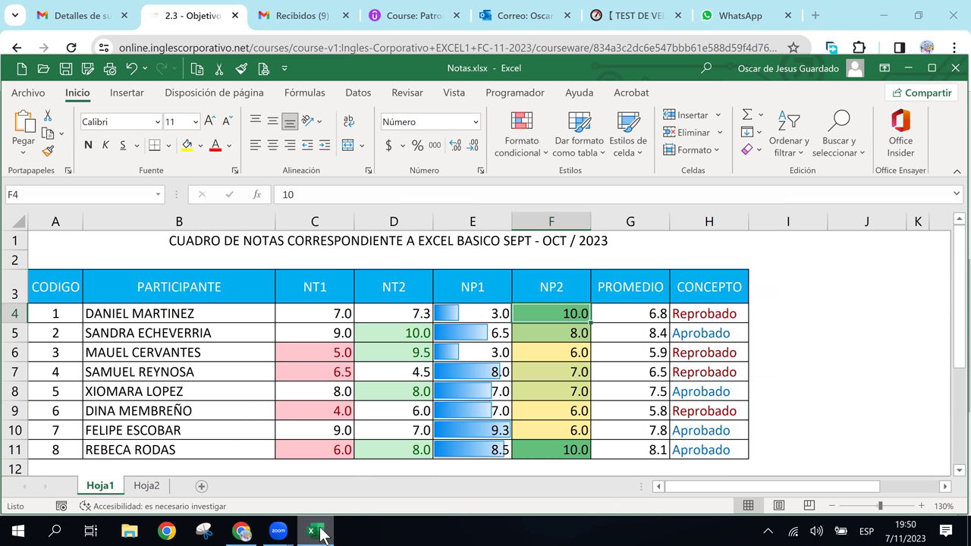
pyautogui.click(642, 316)
# Step: Apply the 3 triangles icon set to the PROMEDIO averages in G4:G11
pyautogui.moveTo(640, 340); pyautogui.dragTo(652, 450)
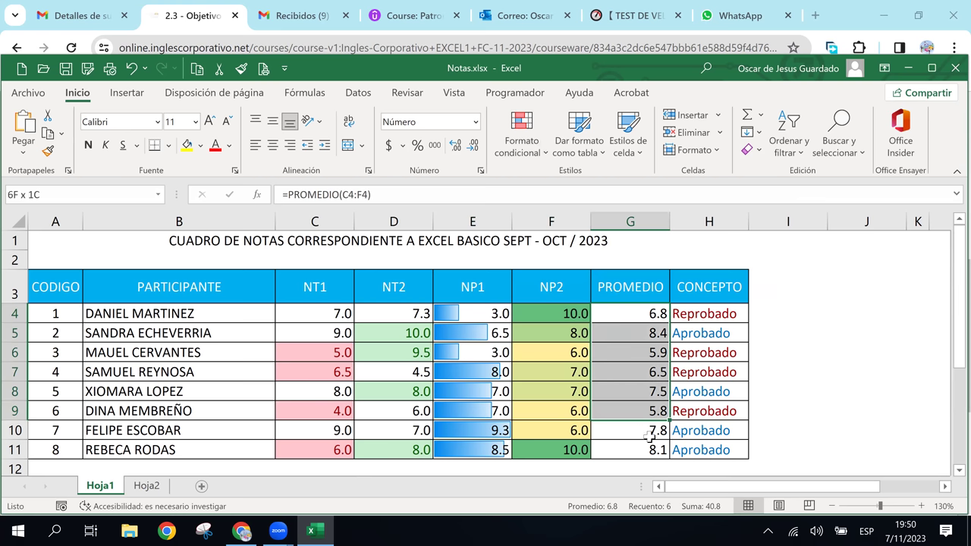
pyautogui.click(542, 154)
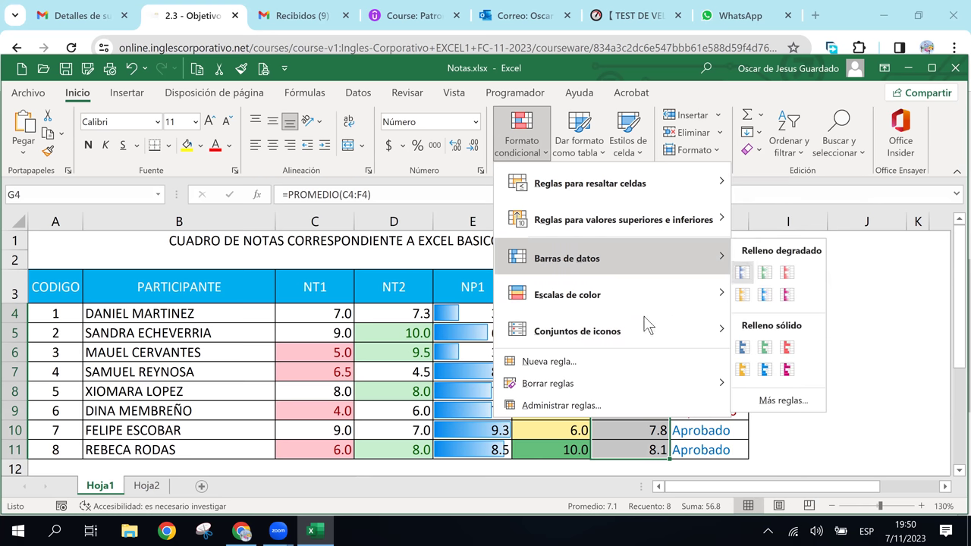
pyautogui.moveTo(577, 330)
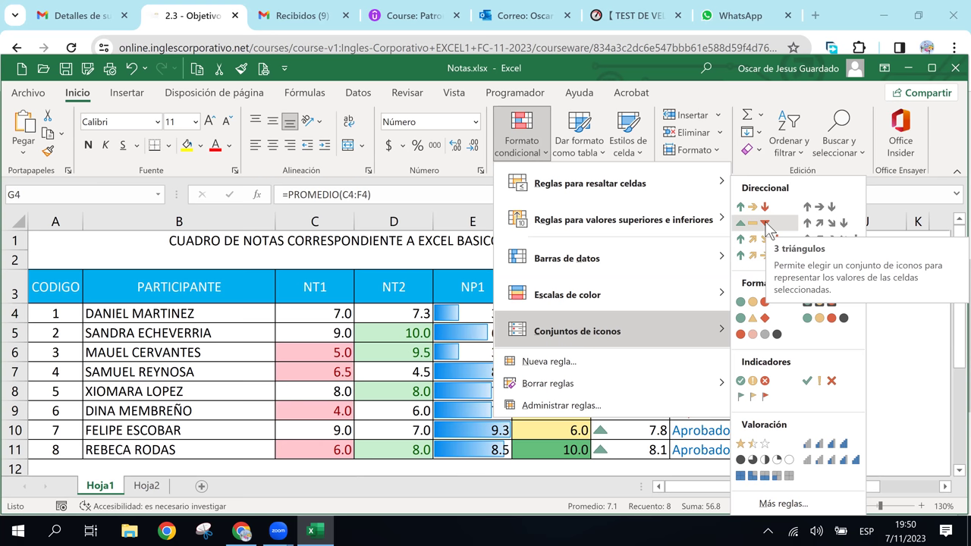
pyautogui.click(764, 224)
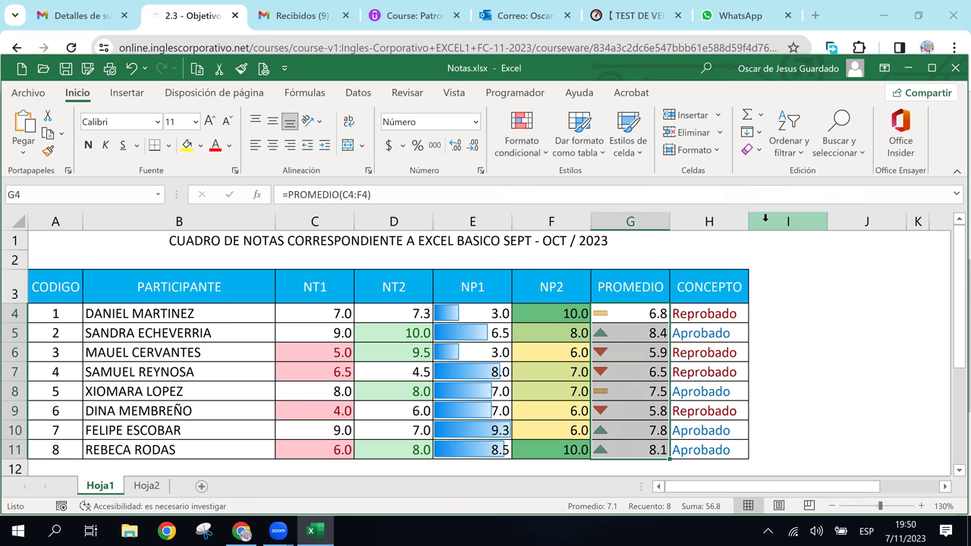
pyautogui.click(653, 314)
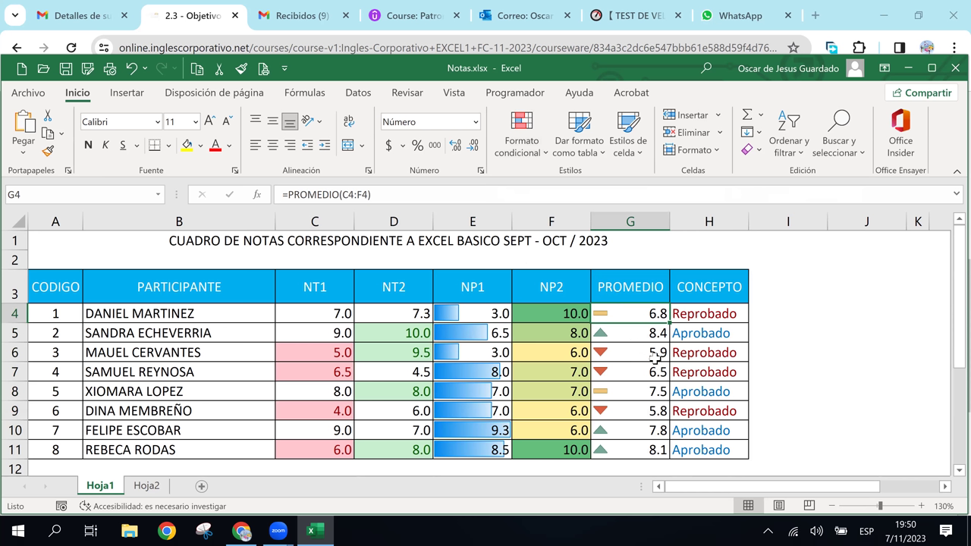
# Step: Check the averages in G6, G10, G11 and G5, then bring up the course page
pyautogui.click(655, 359)
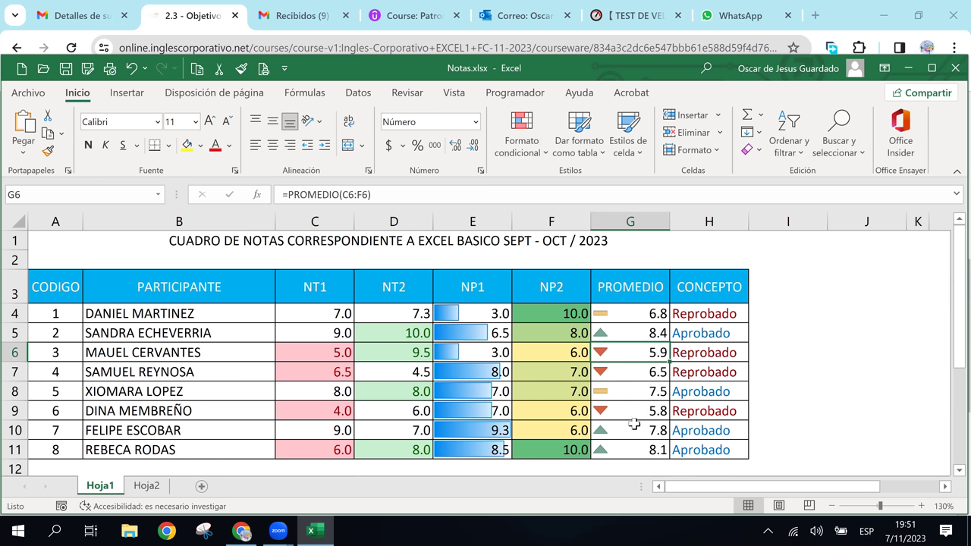
pyautogui.click(633, 425)
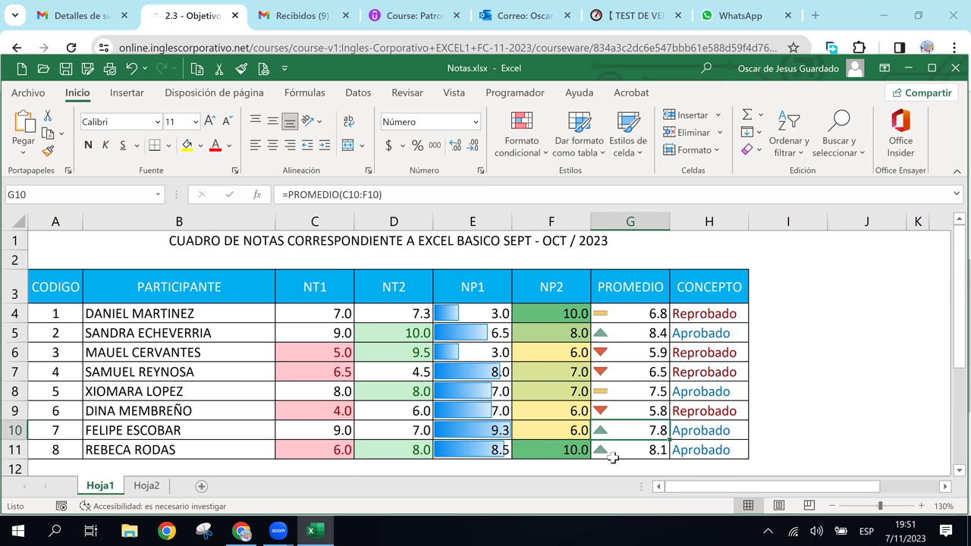
pyautogui.click(609, 449)
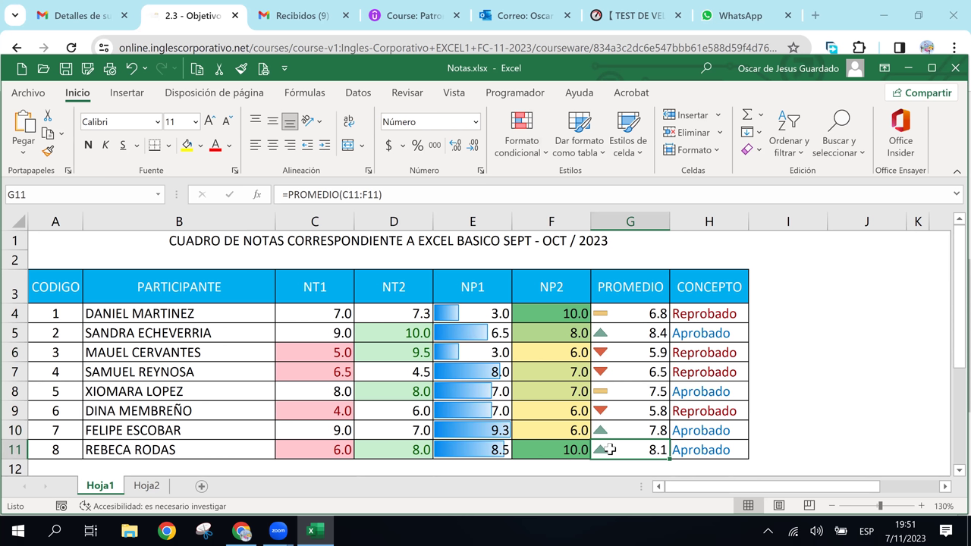
pyautogui.click(613, 336)
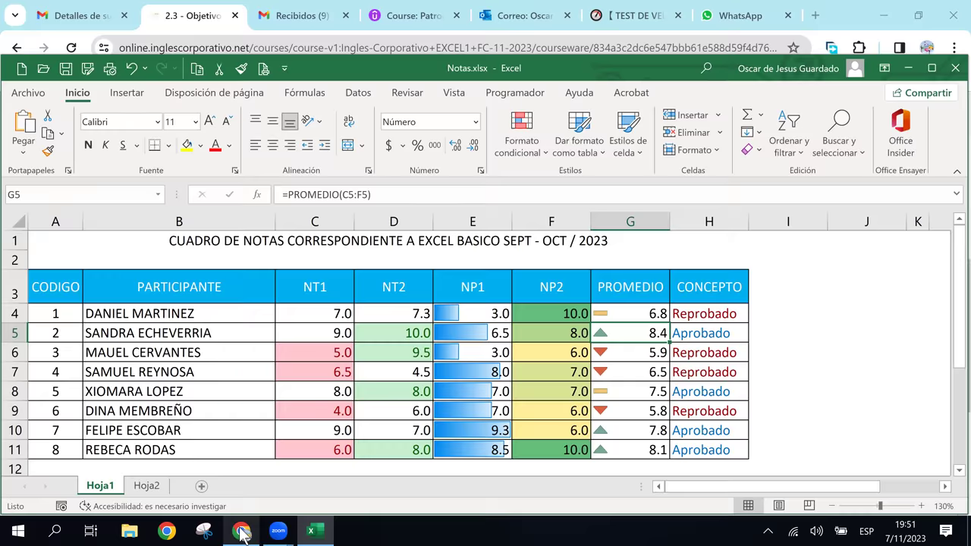
pyautogui.click(242, 534)
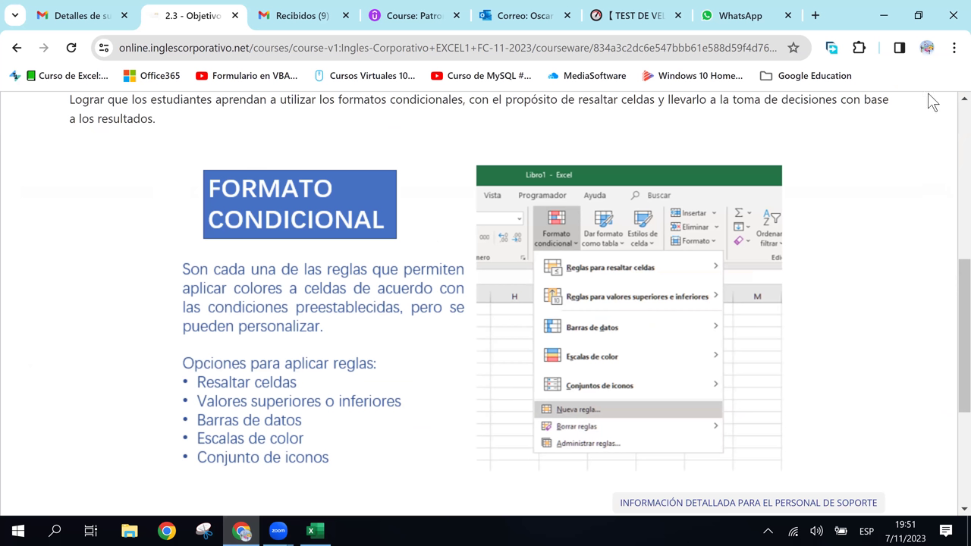
# Step: Go from the Formato Condicional slide back to the Notas workbook in Excel
pyautogui.click(316, 531)
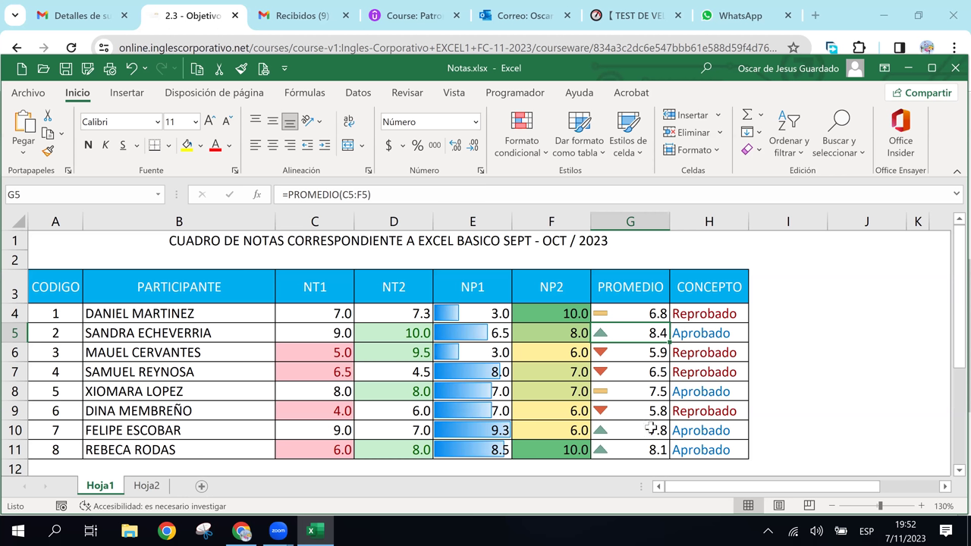
# Step: Look over the Notas grade table's highlights, data bars, colour scale and triangle icons
pyautogui.moveTo(617, 342); pyautogui.dragTo(619, 340)
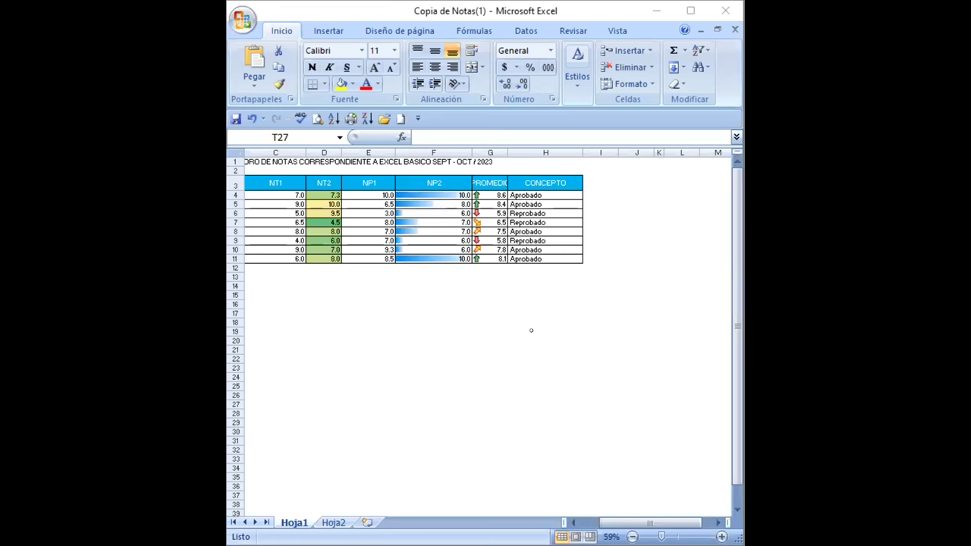
# Step: Click in the Copia de Notas(1) grade table to make that Excel window active
pyautogui.click(737, 356)
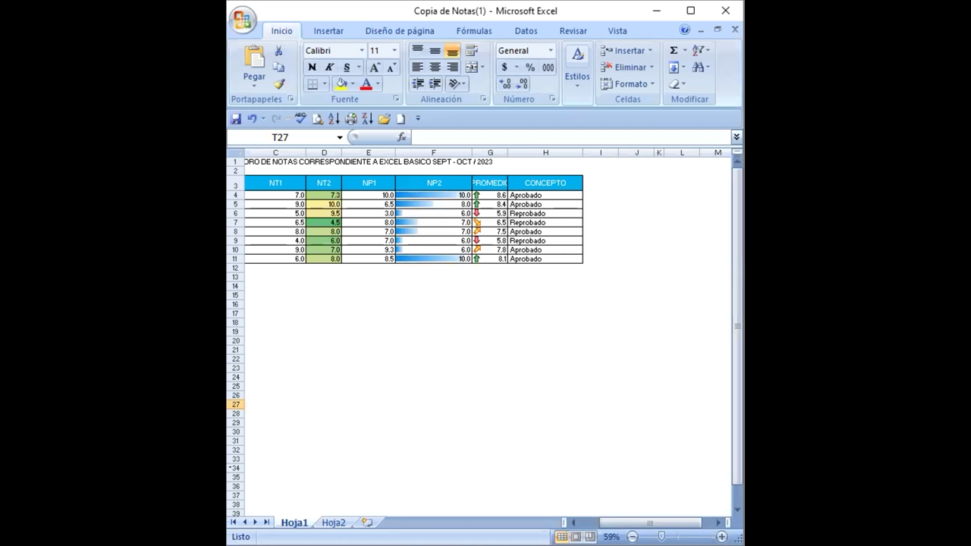